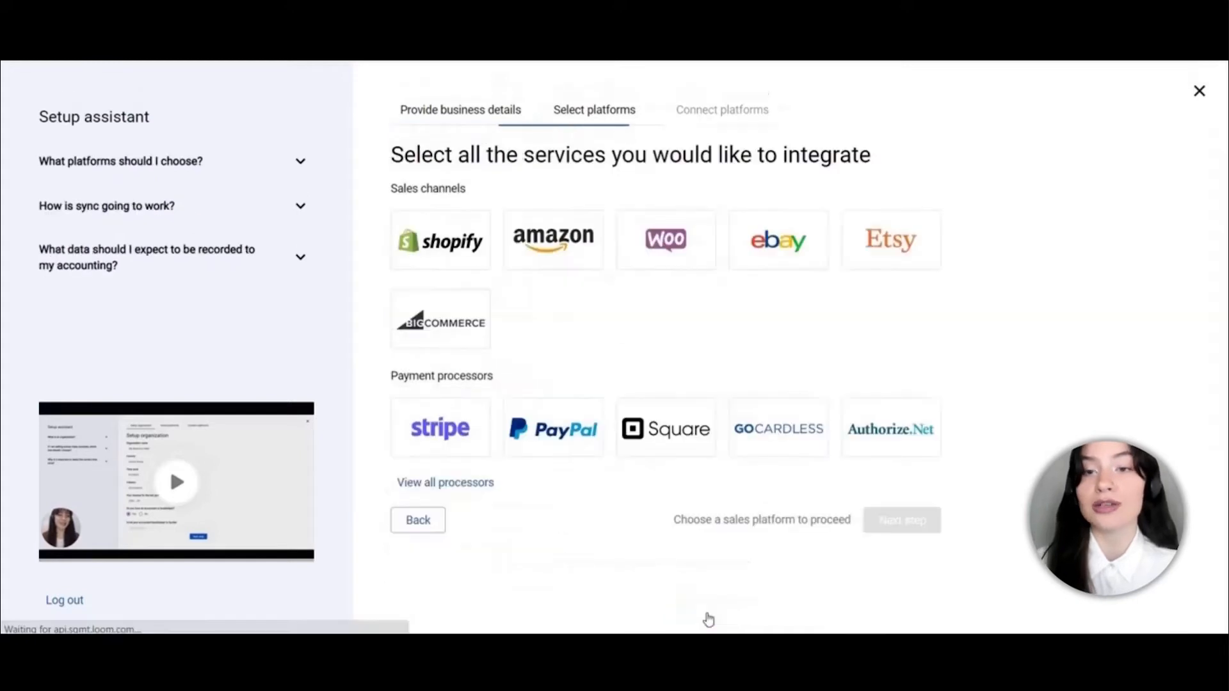
Browse the full list of payment processors and close it without choosing one
left_click(472, 484)
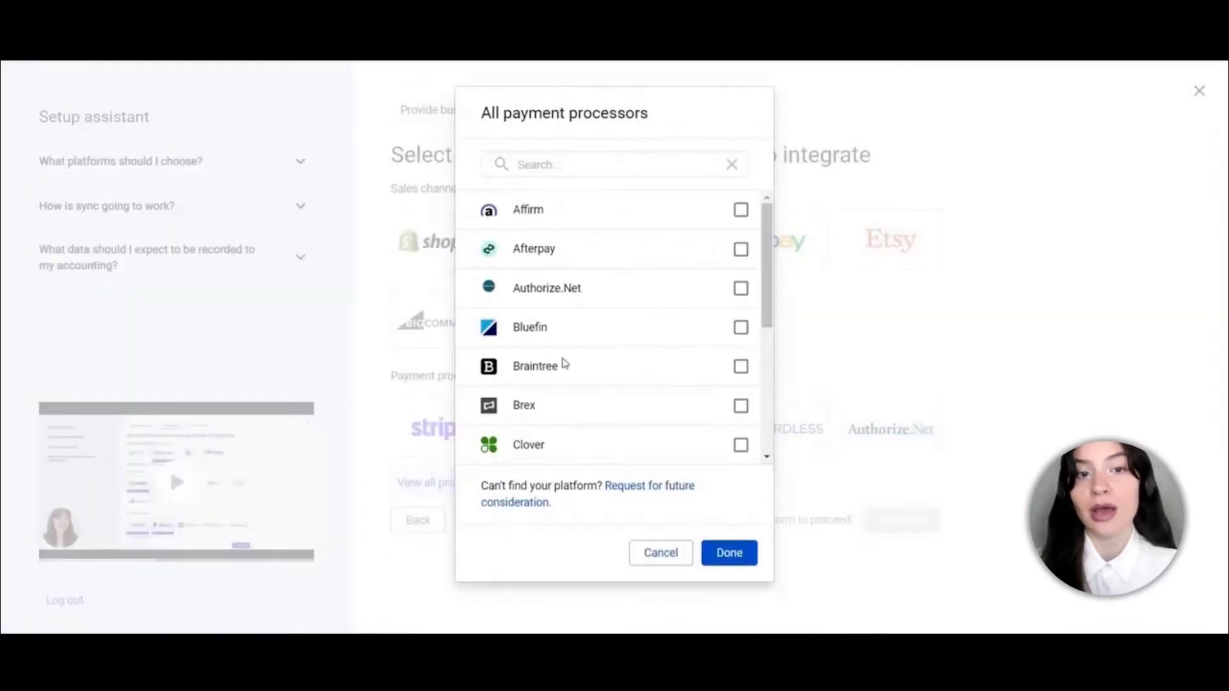
scroll(563, 362, "down", 5)
scroll(563, 362, "up", 5)
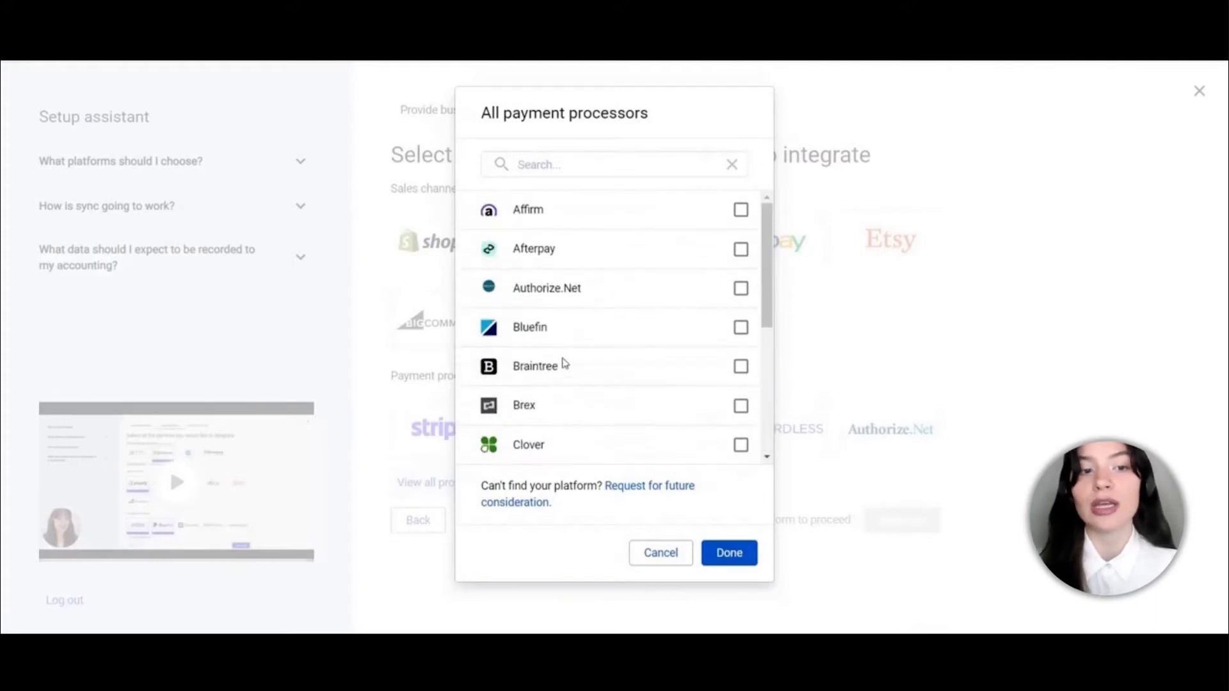
scroll(647, 343, "down", 5)
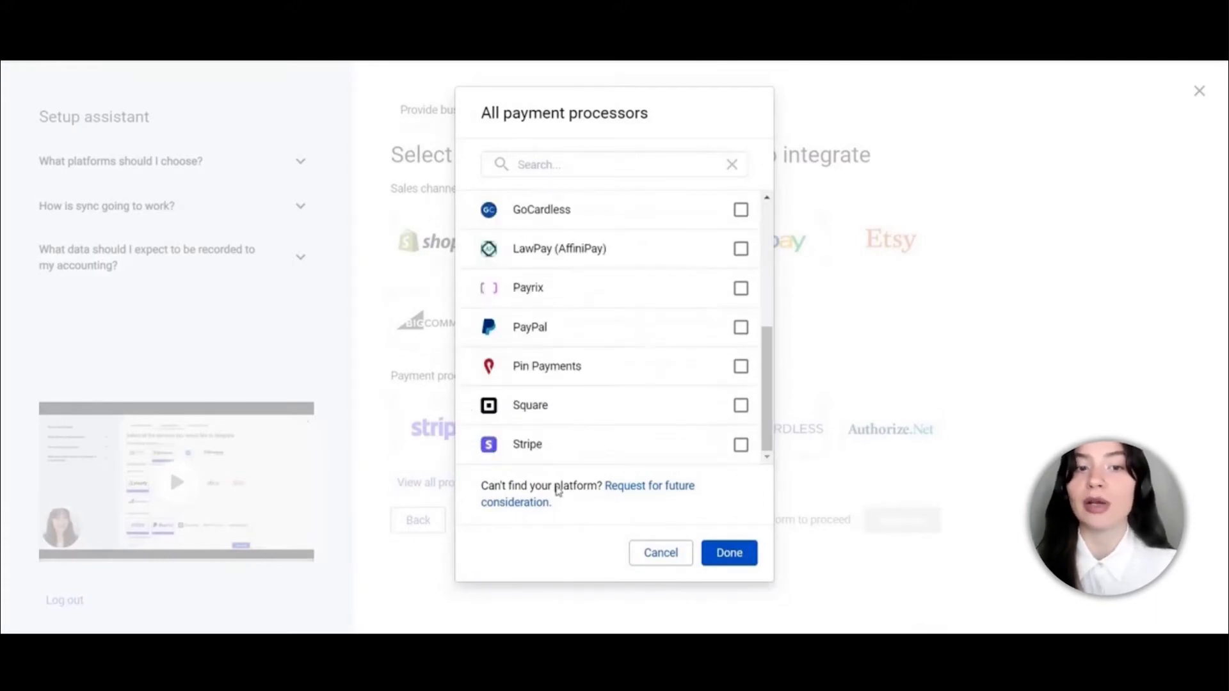
scroll(613, 409, "up", 5)
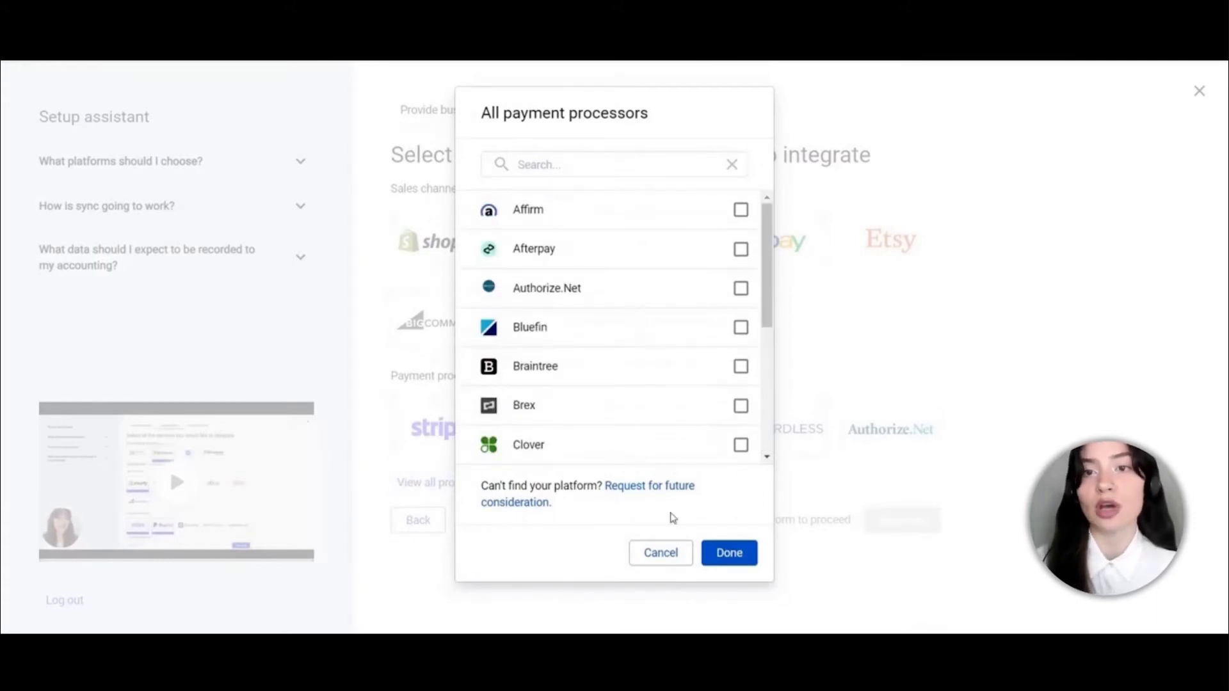
left_click(662, 559)
Select Shopify as the sales channel and Stripe as the payment processor, then continue
left_click(459, 241)
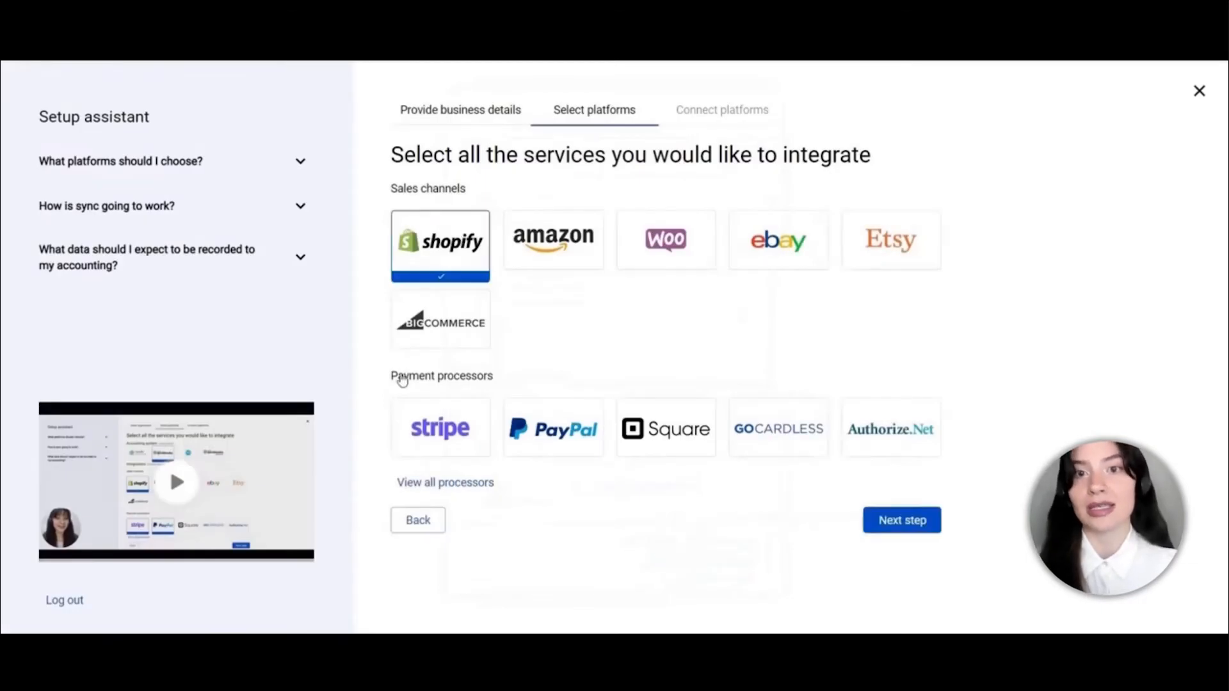
left_click(440, 427)
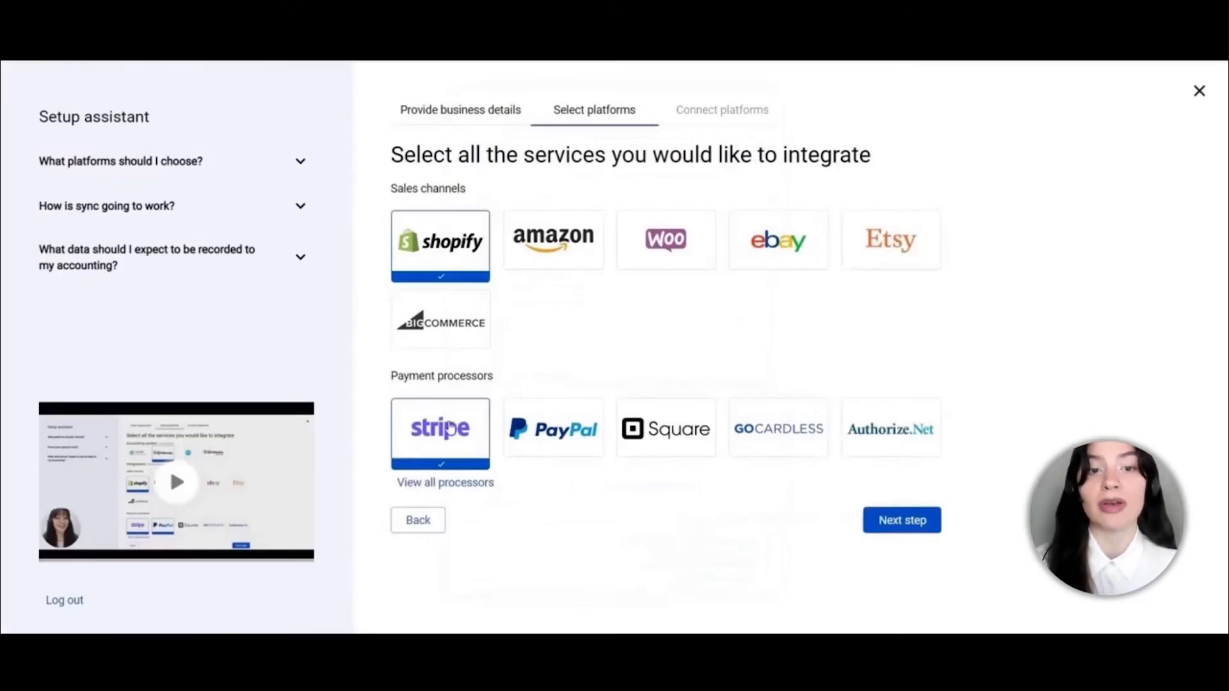
left_click(897, 524)
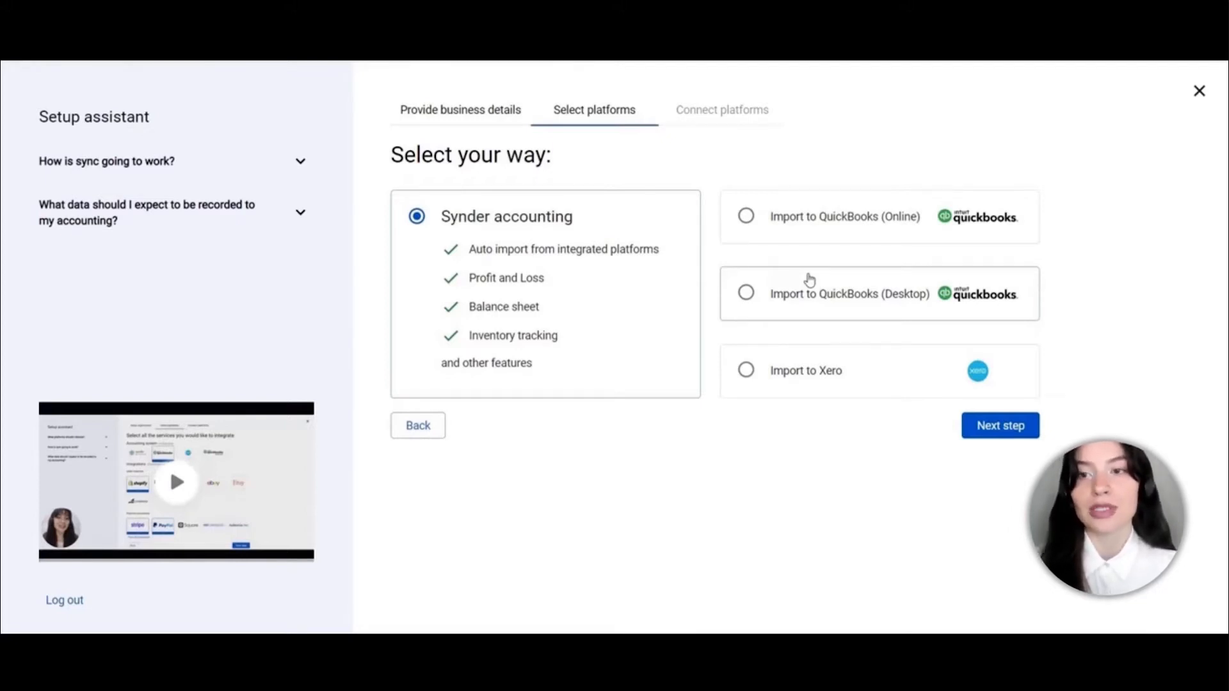
Choose Import to QuickBooks (Desktop) as the destination and continue to Connect platforms
left_click(746, 293)
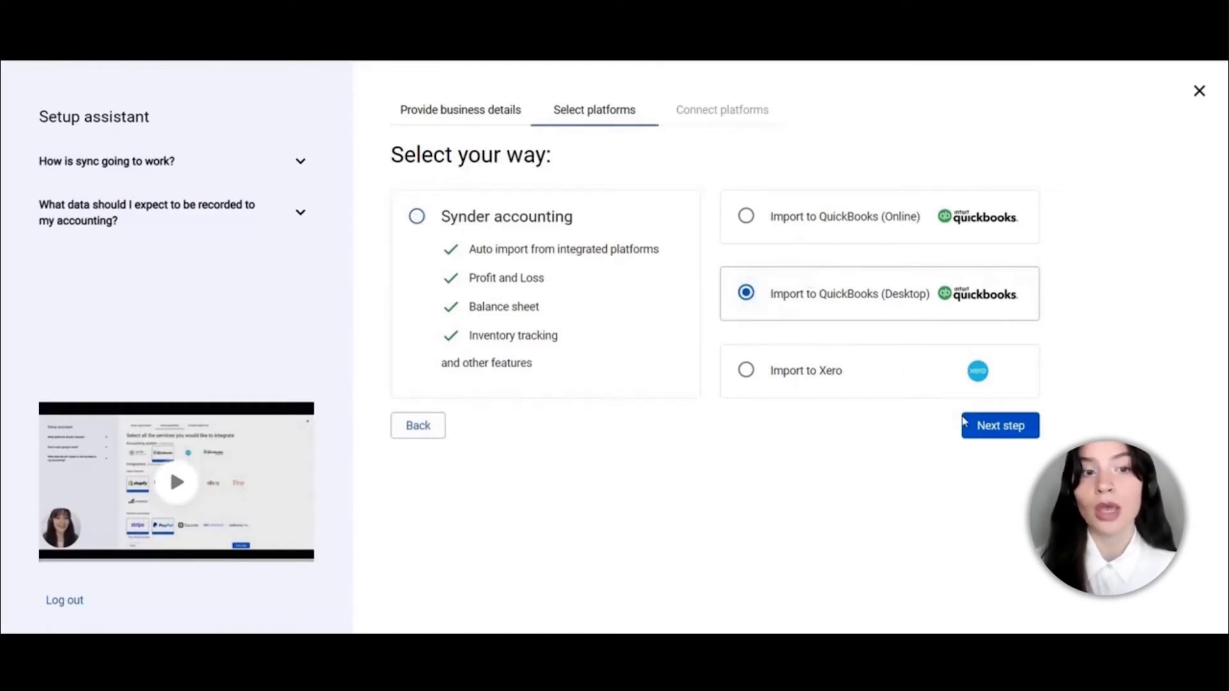
left_click(979, 426)
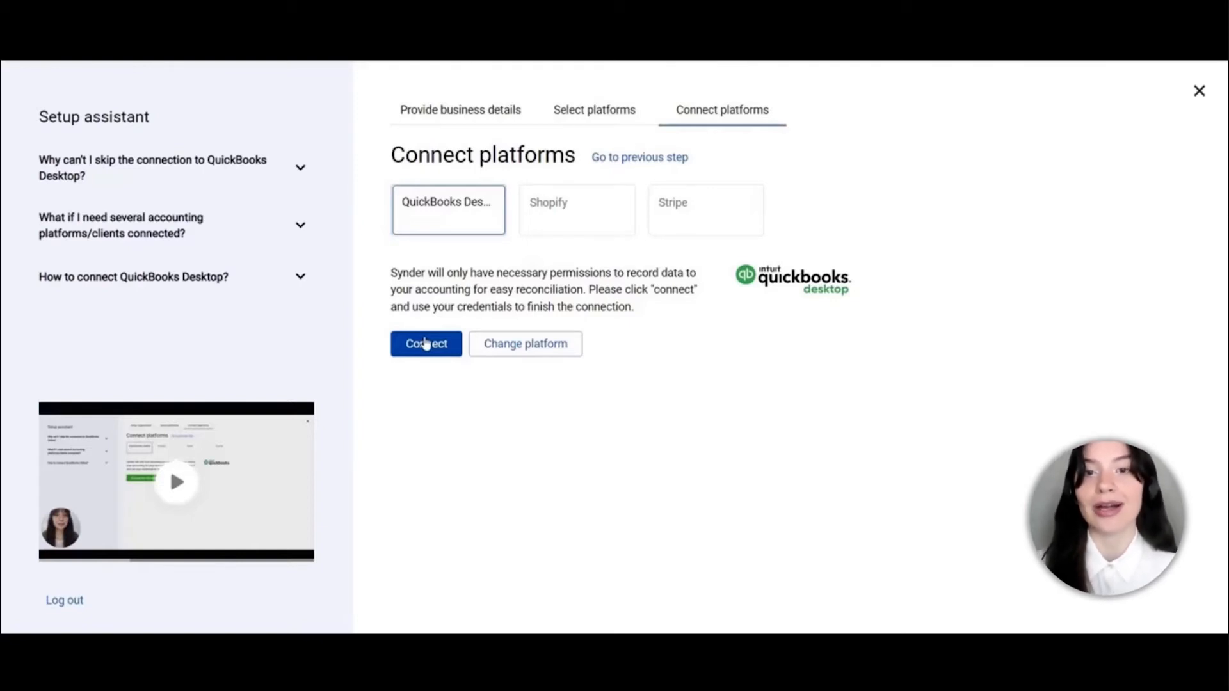
Download and install Synder connector 1.6.6 from synder-setup-1.6.6.exe, skipping the ReadMe
left_click(426, 344)
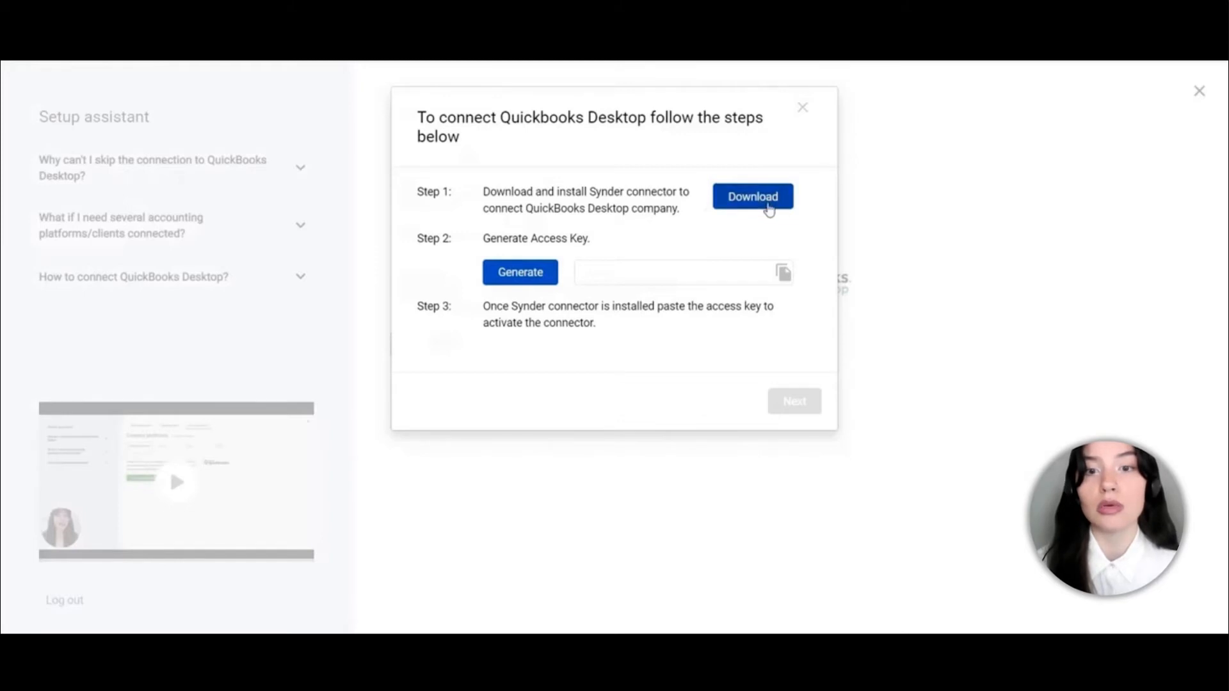
left_click(742, 200)
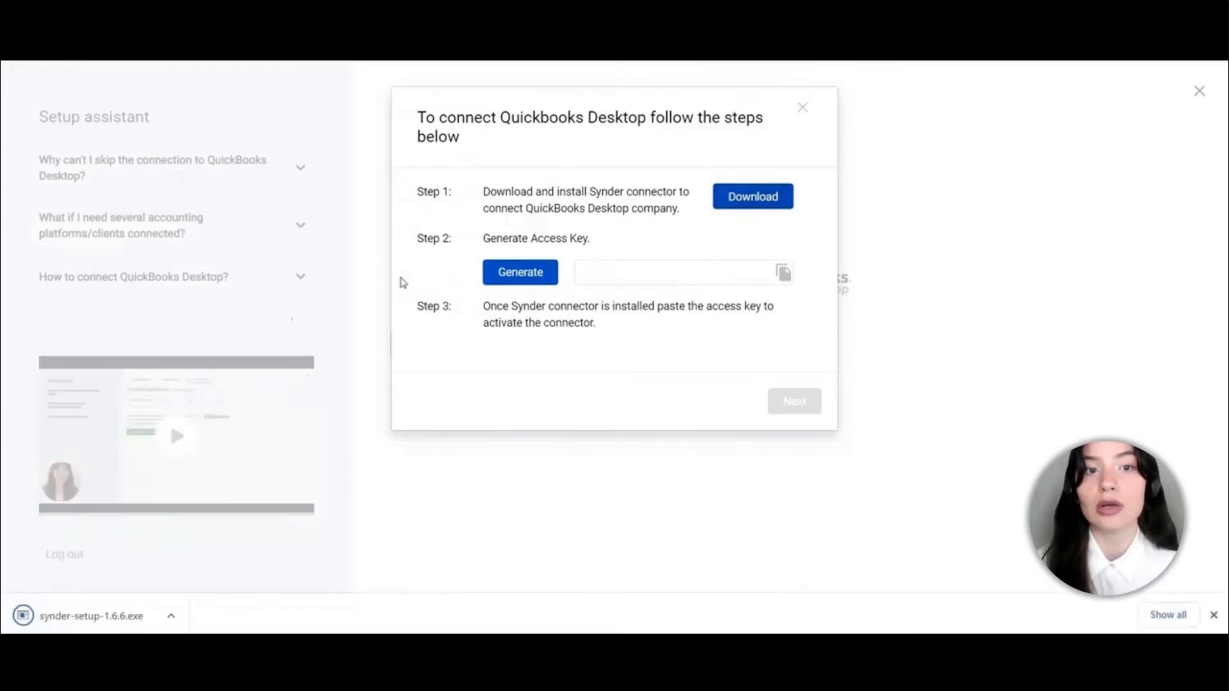
left_click(82, 621)
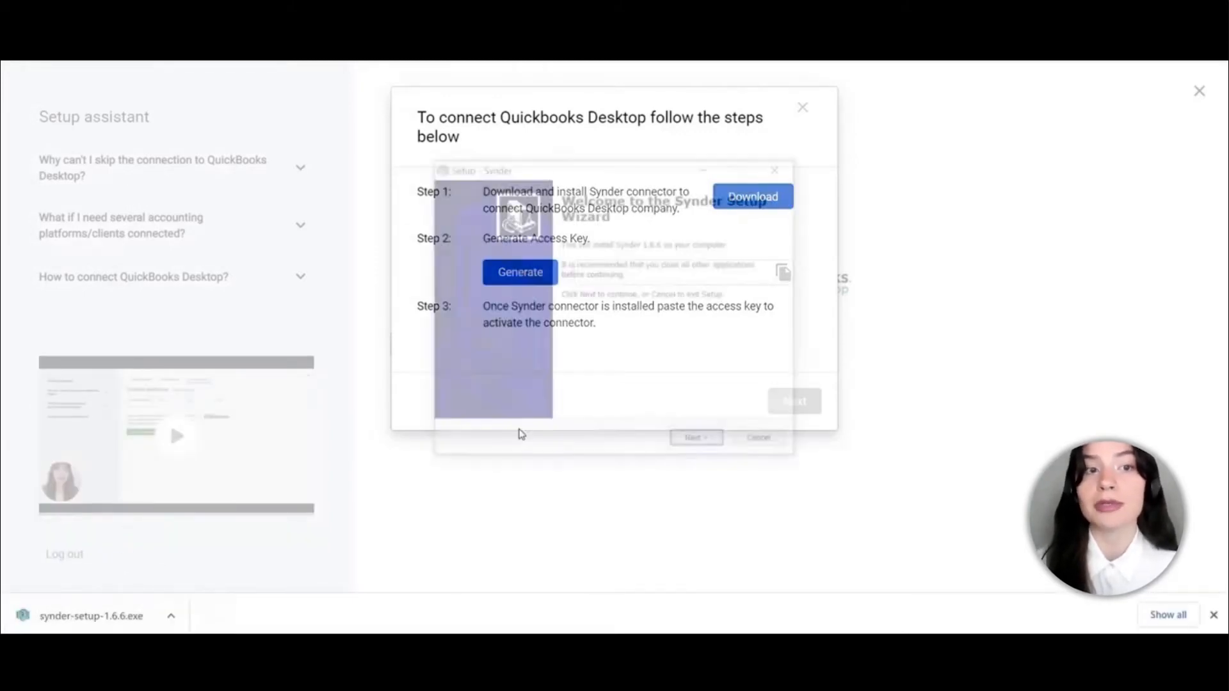
left_click(707, 448)
left_click(706, 448)
left_click(707, 448)
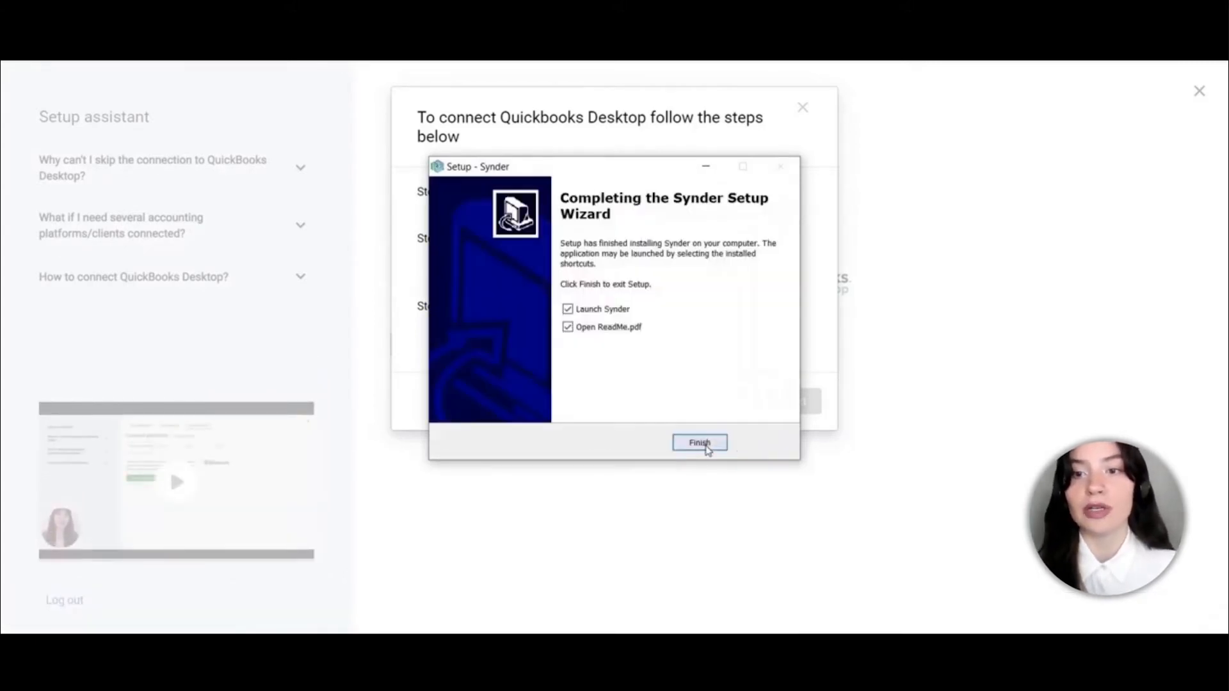
left_click(598, 329)
left_click(701, 443)
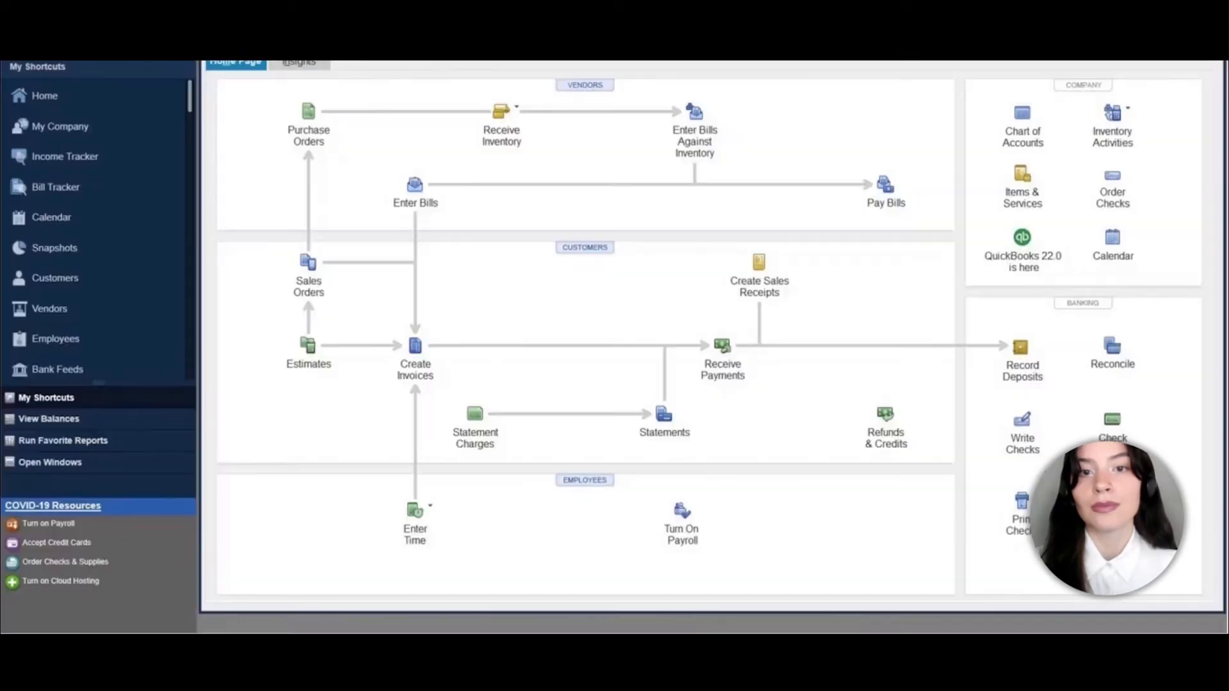
Let Synder access the QuickBooks company file whenever it is open, then return to the browser
key("alt+f")
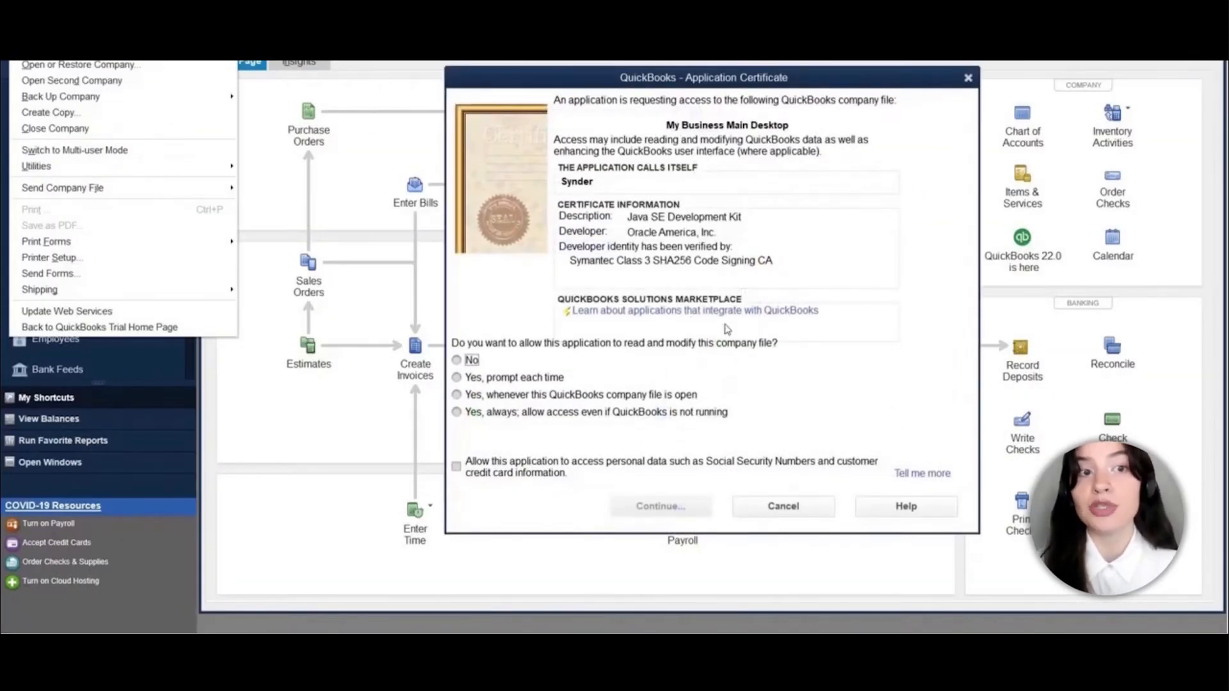
left_click(517, 399)
left_click(652, 509)
left_click(506, 357)
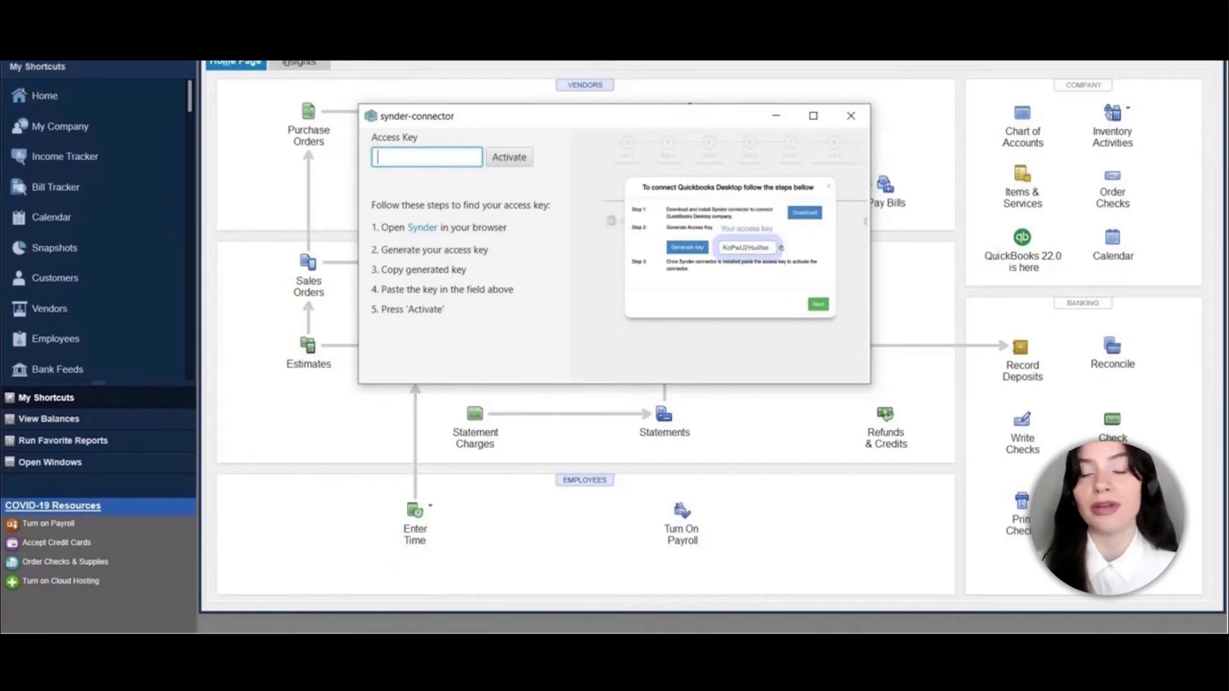
left_click(263, 576)
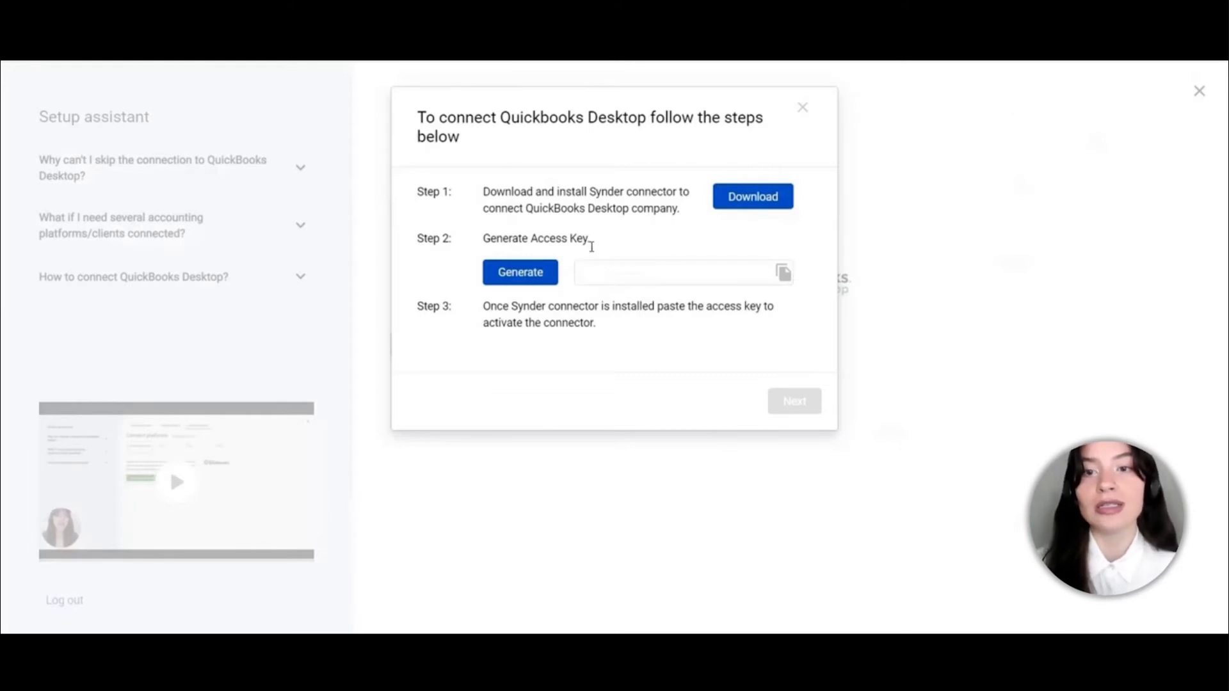
Generate a new access key, paste it into the Synder connector and activate it
left_click(520, 273)
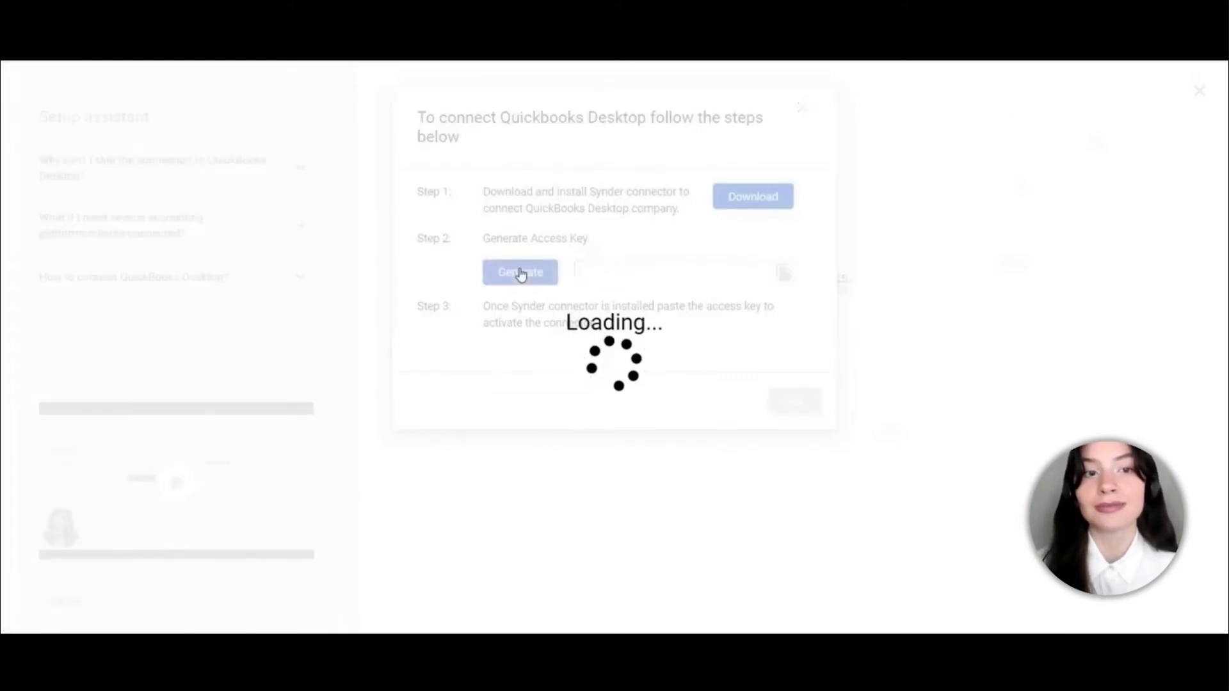
left_click(780, 276)
mouse_move(371, 621)
left_click(359, 589)
left_click(481, 157)
key("ctrl+v")
left_click(506, 160)
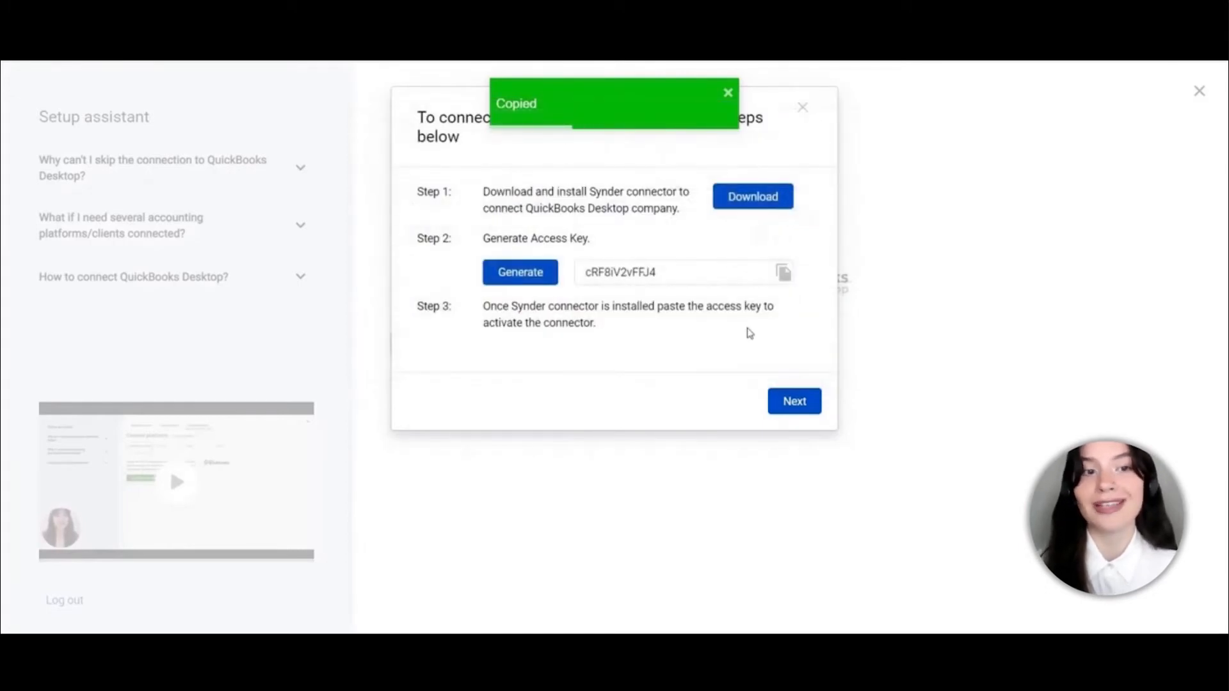
left_click(794, 401)
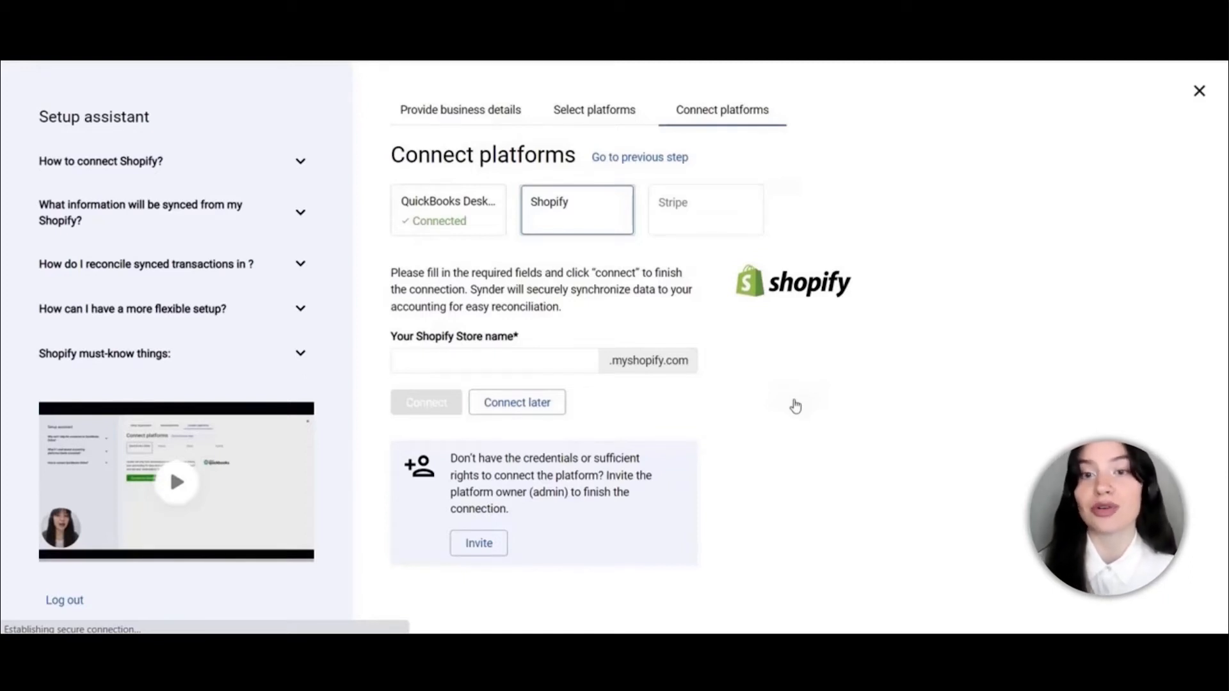
Enter the Shopify store name, connect the store and install the Synder app on it
left_click(500, 361)
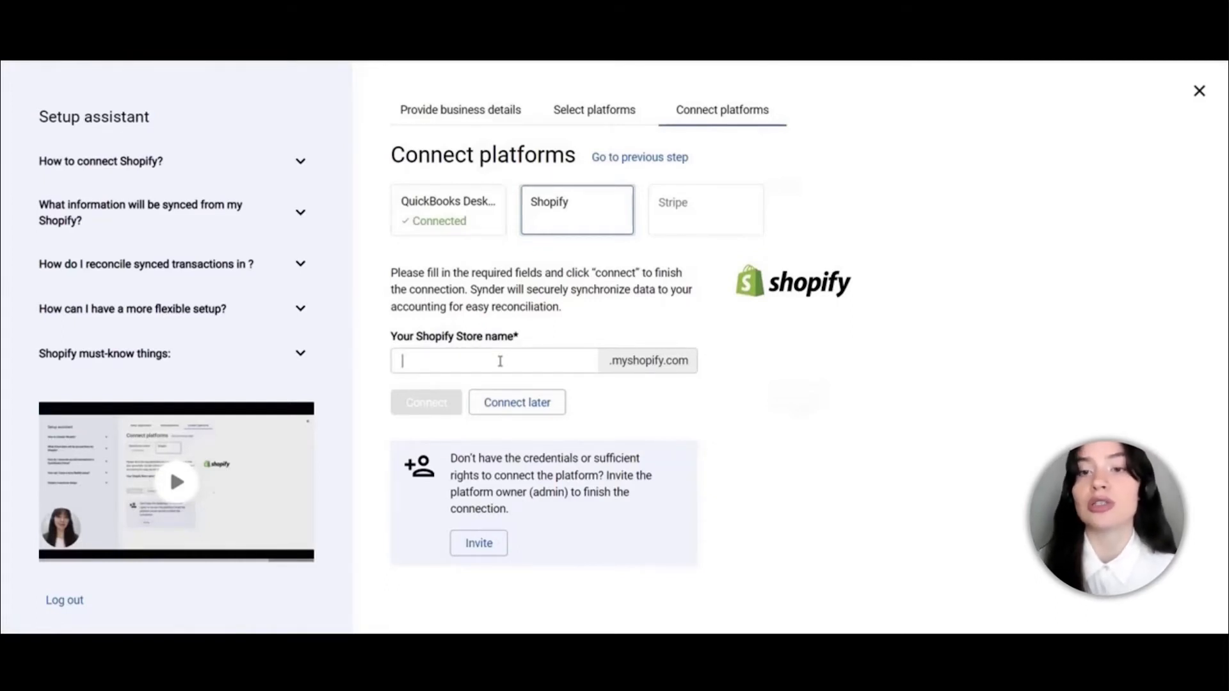
type("o")
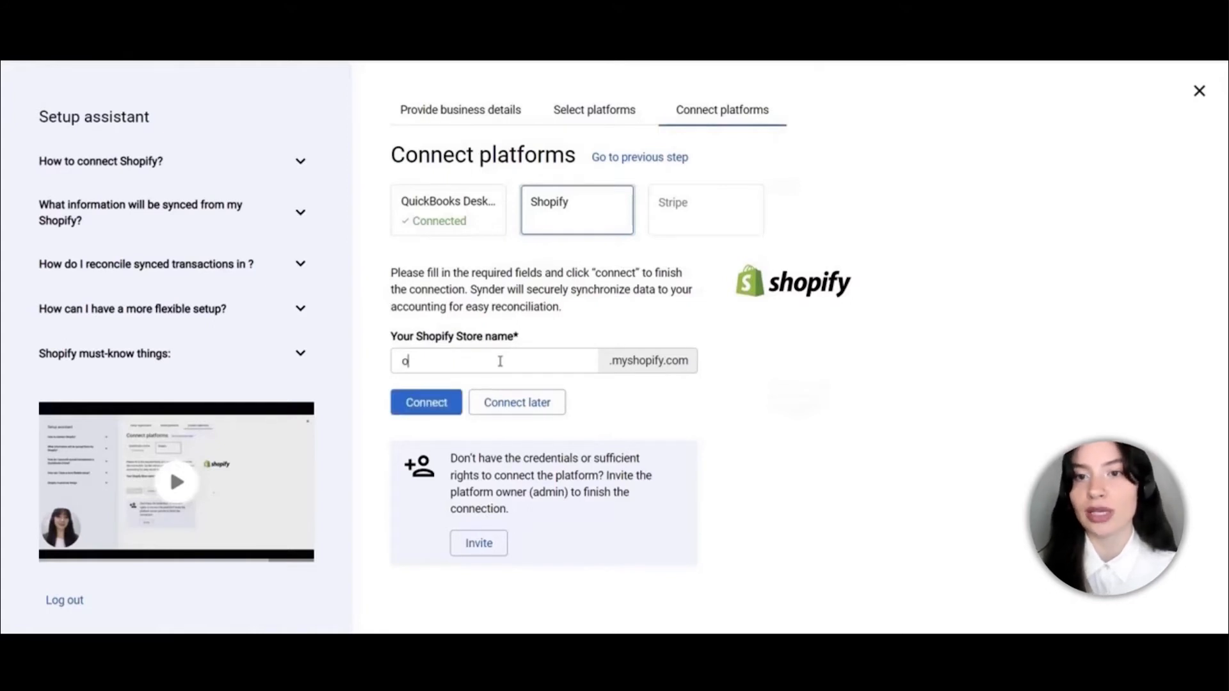
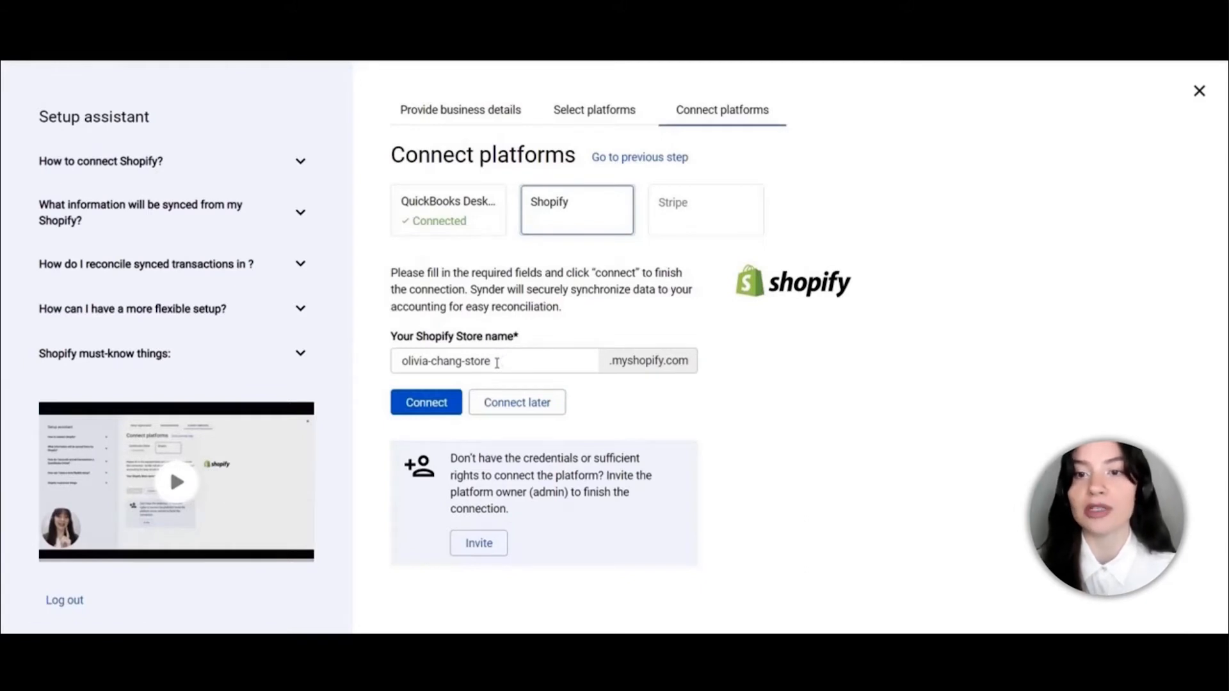
left_click(427, 407)
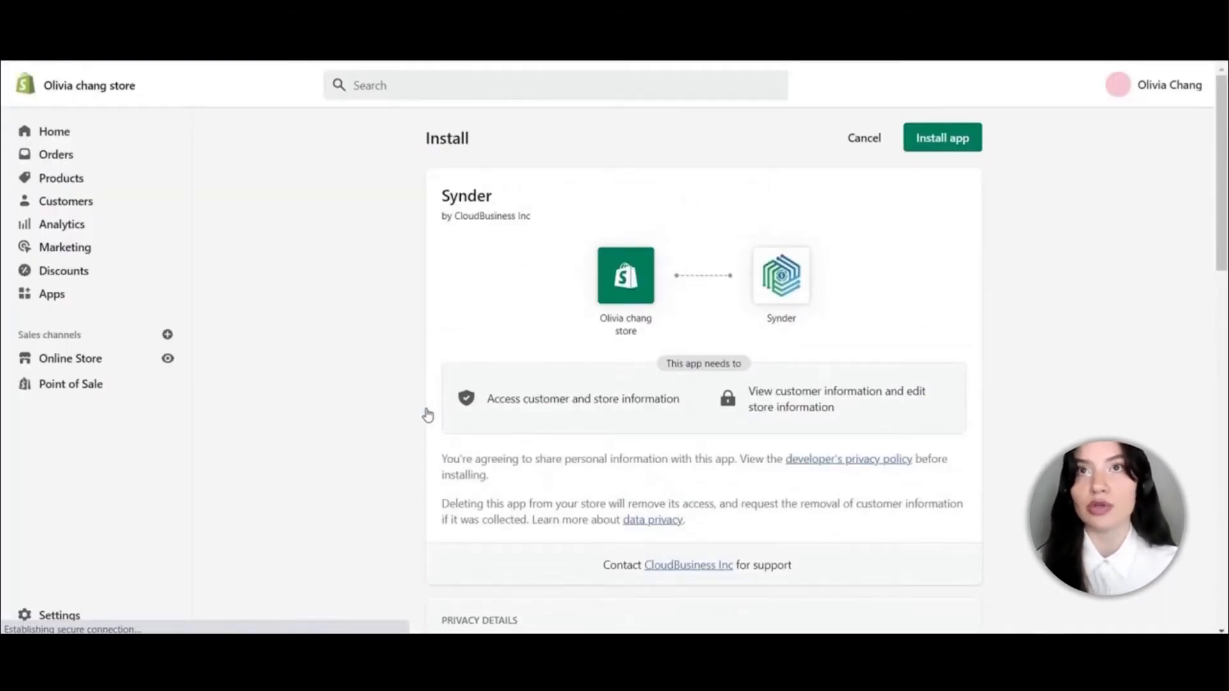
left_click(955, 139)
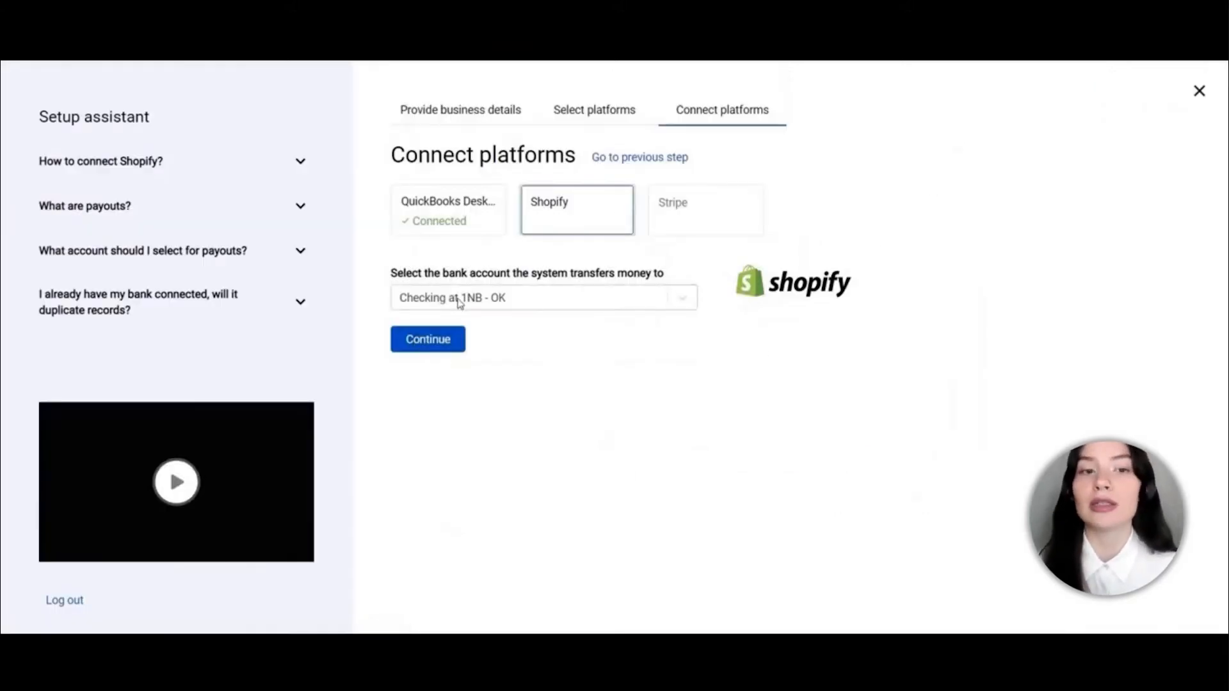
left_click(459, 302)
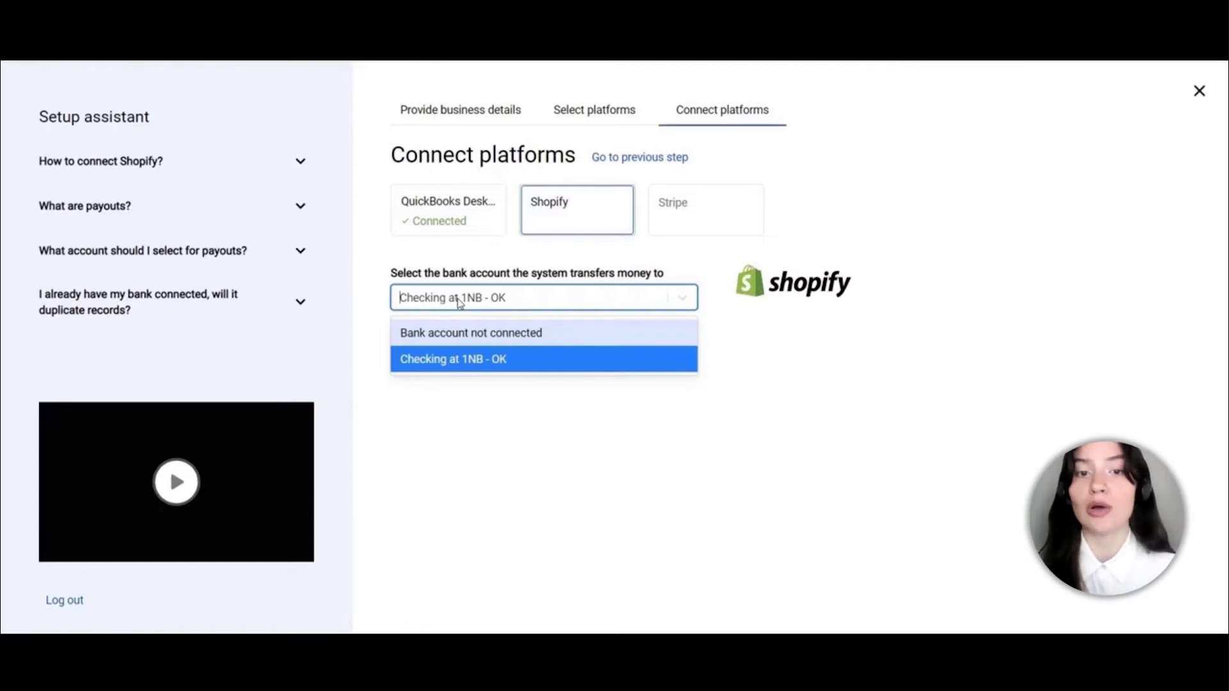
Set Checking at 1NB - OK as Shopify's payout bank account and continue
left_click(438, 362)
left_click(439, 342)
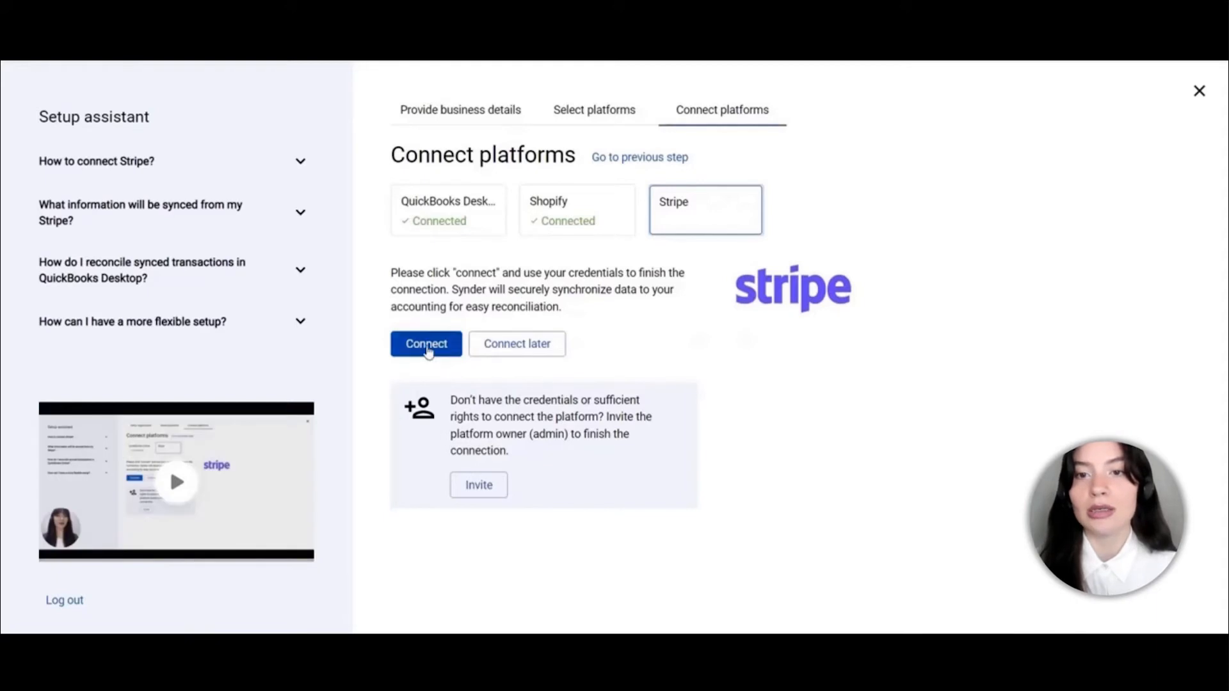
Connect the My Business Stripe account with Checking at 1NB - OK for payouts
left_click(427, 350)
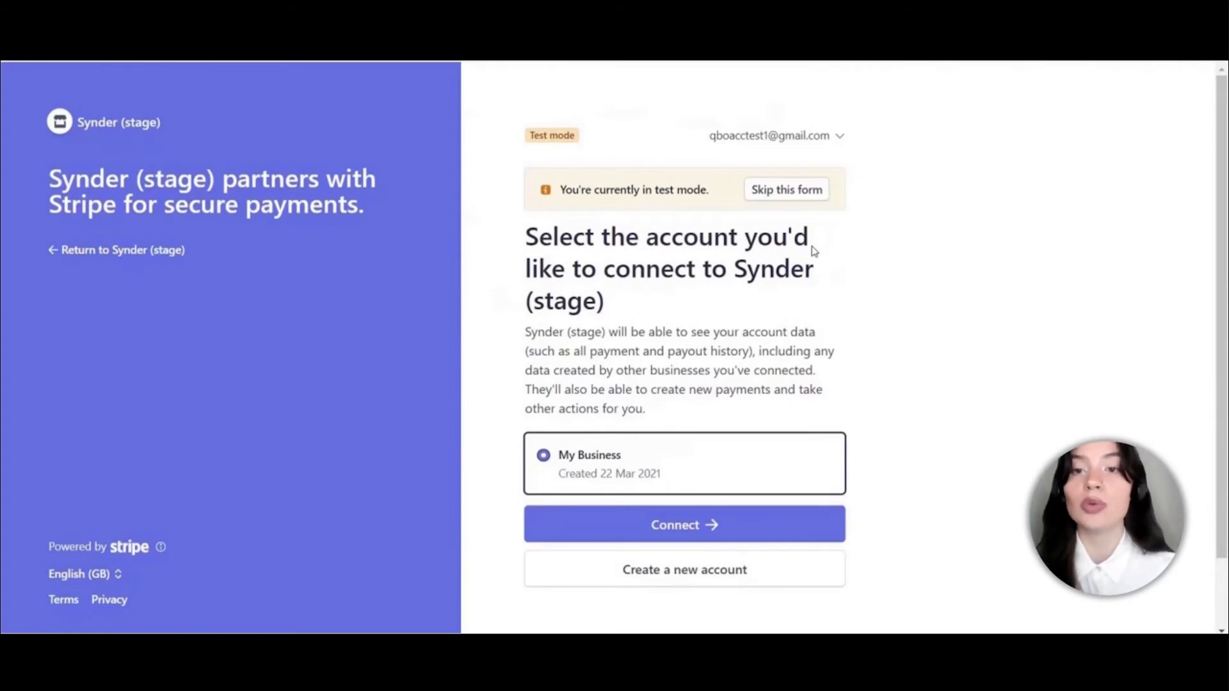
left_click(640, 526)
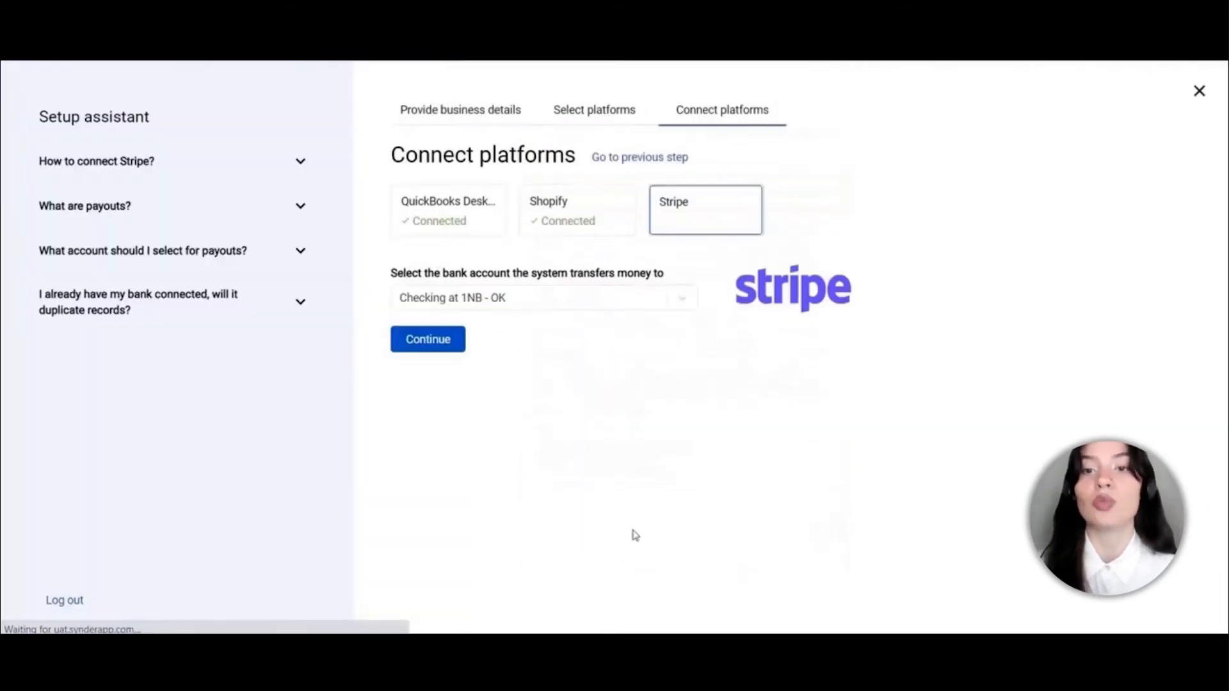
left_click(466, 308)
left_click(446, 359)
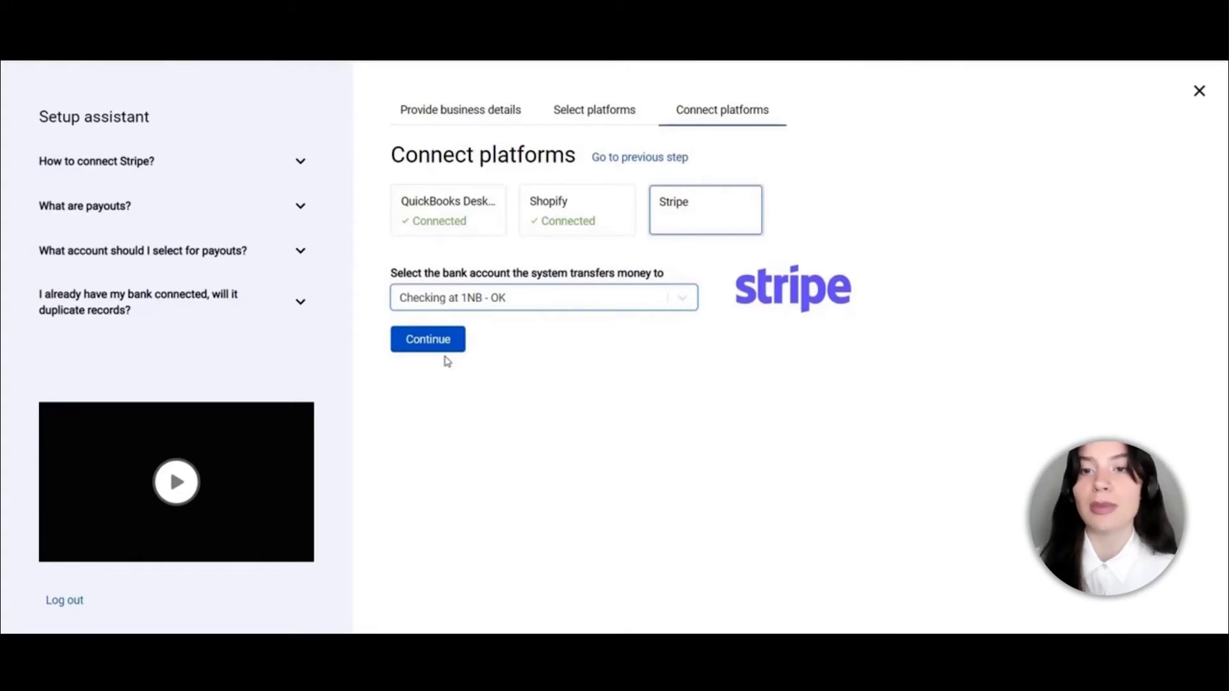
left_click(435, 350)
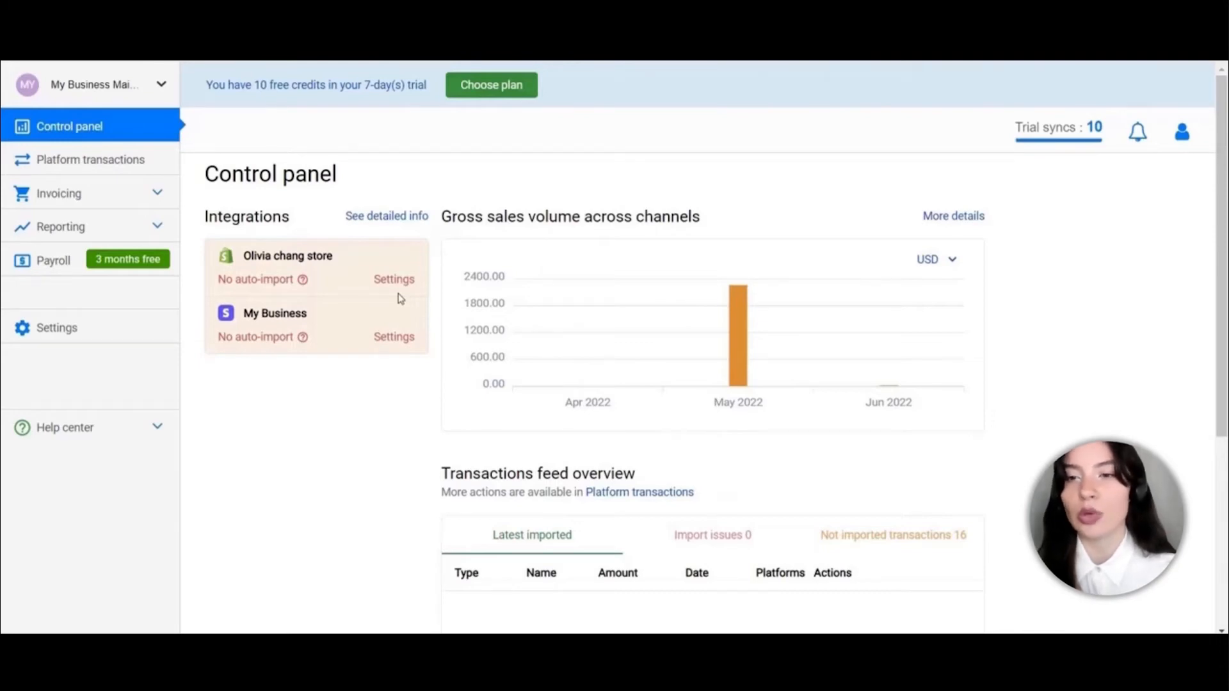
scroll(635, 439, "down", 5)
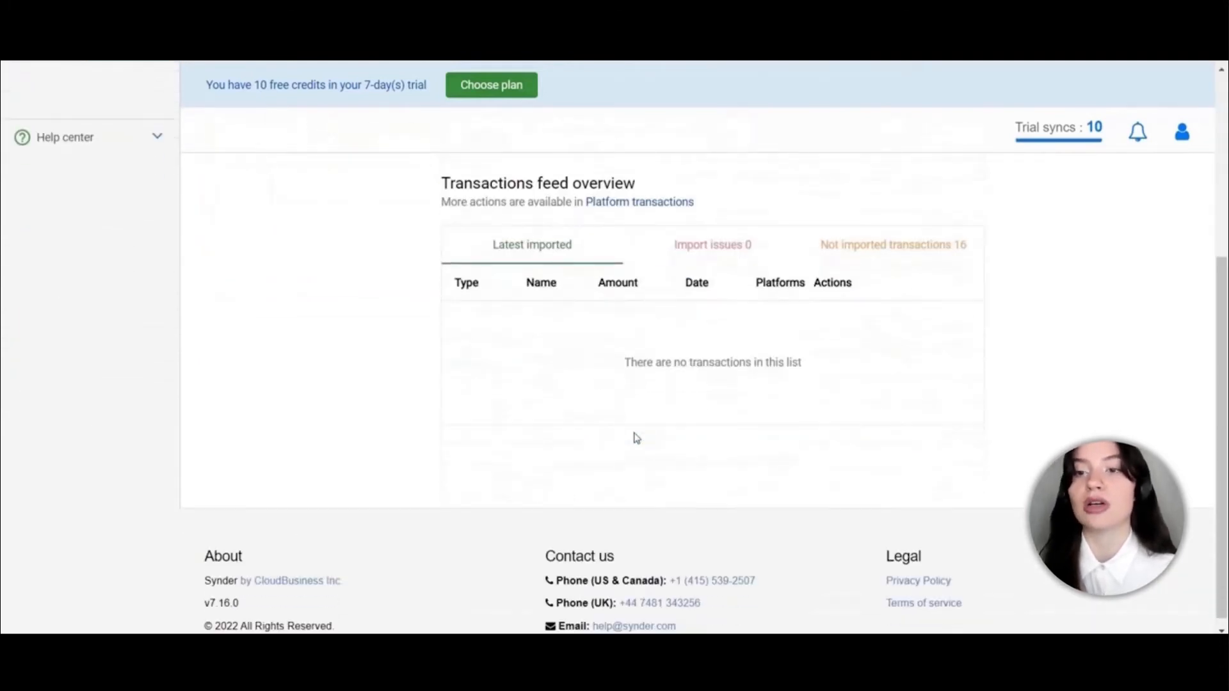
scroll(636, 438, "up", 5)
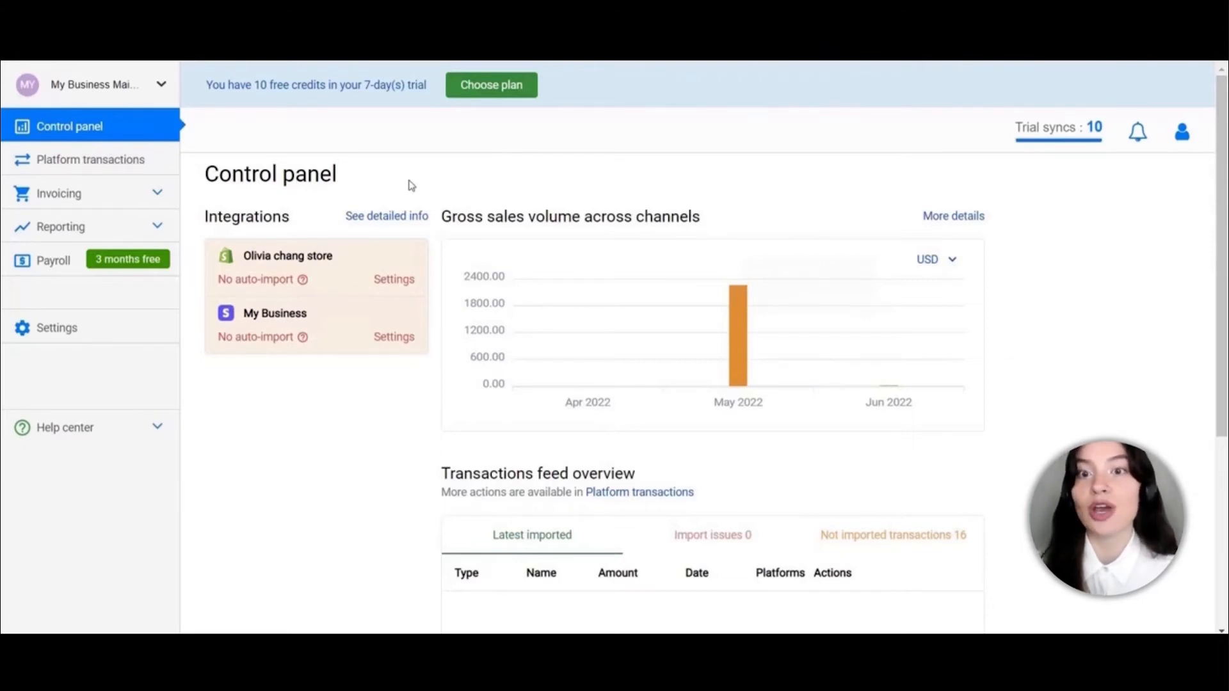
Sync the 10.00 USD payment and the 15.00 USD invoice payment from Platform transactions
left_click(106, 159)
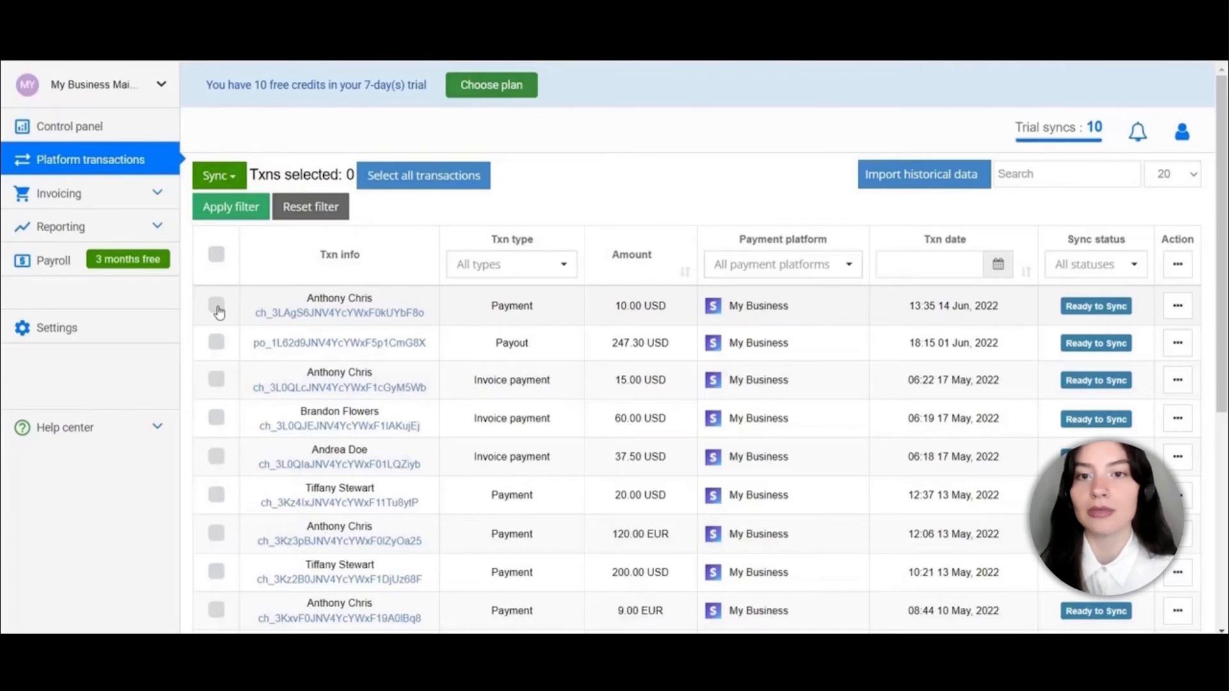
left_click(217, 307)
left_click(216, 381)
left_click(219, 176)
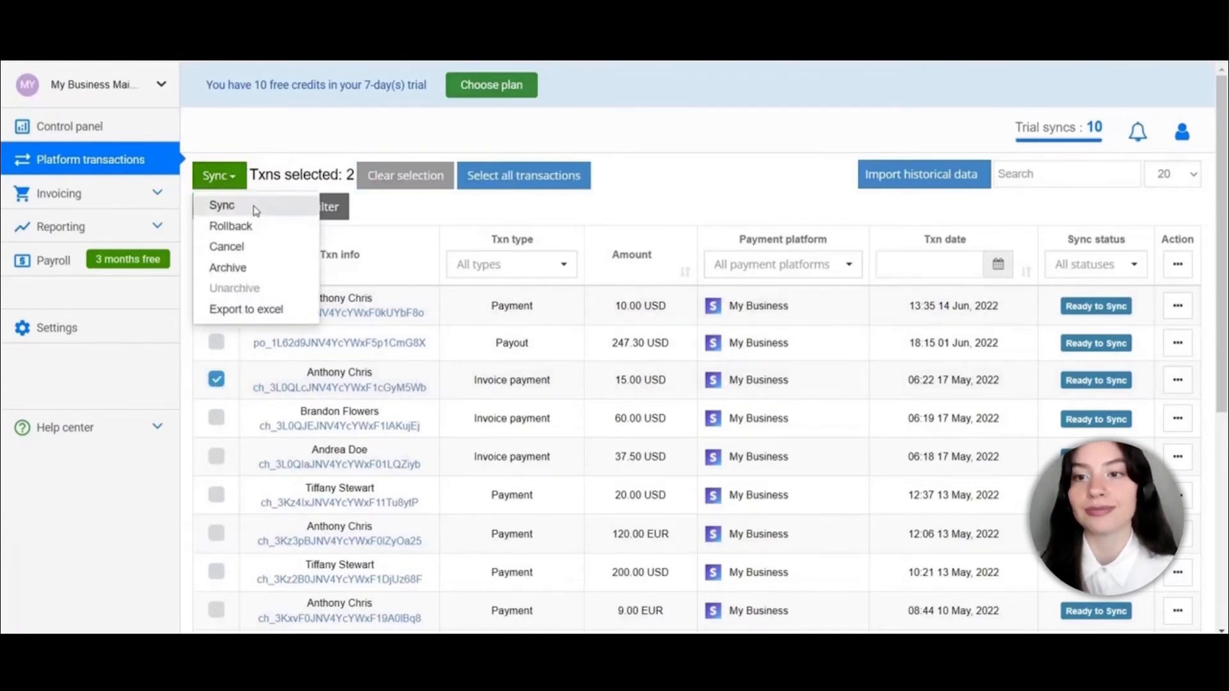
left_click(254, 206)
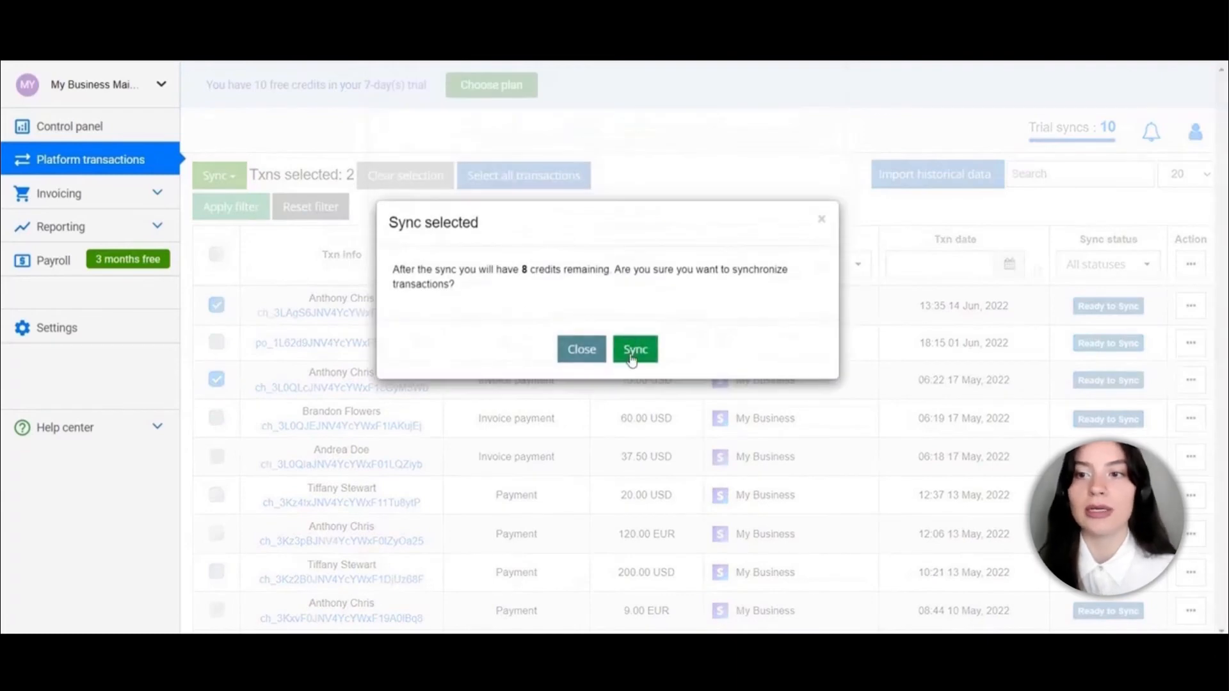
left_click(634, 350)
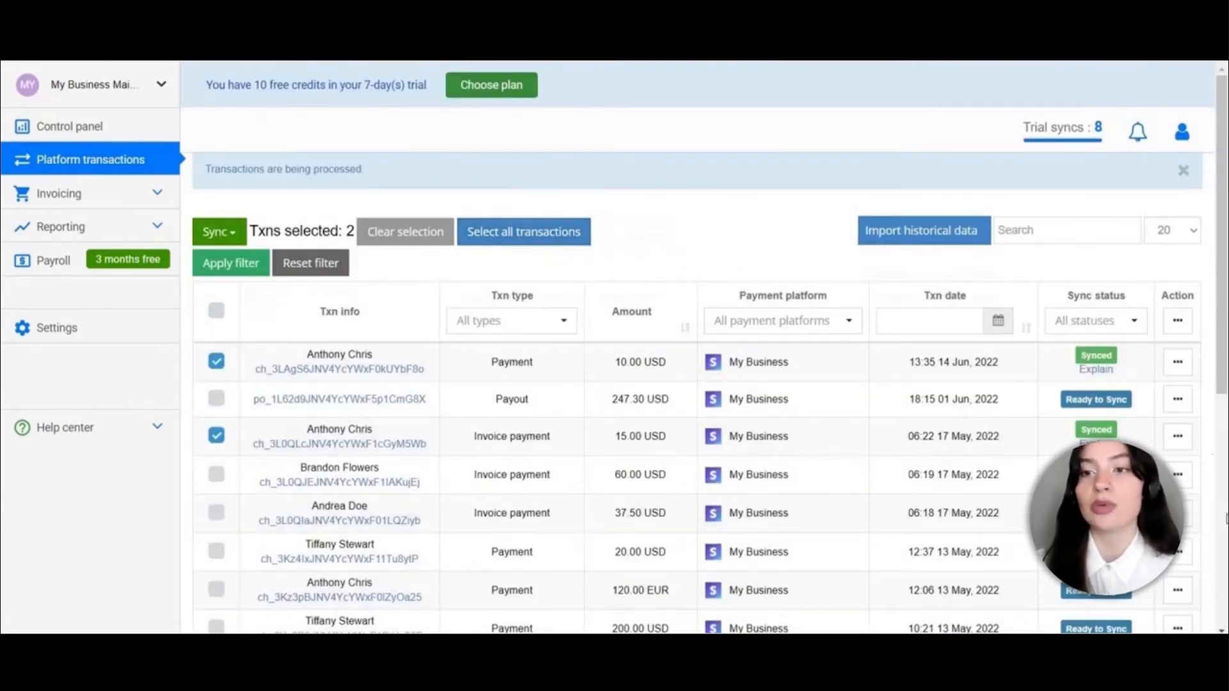
left_click(1097, 371)
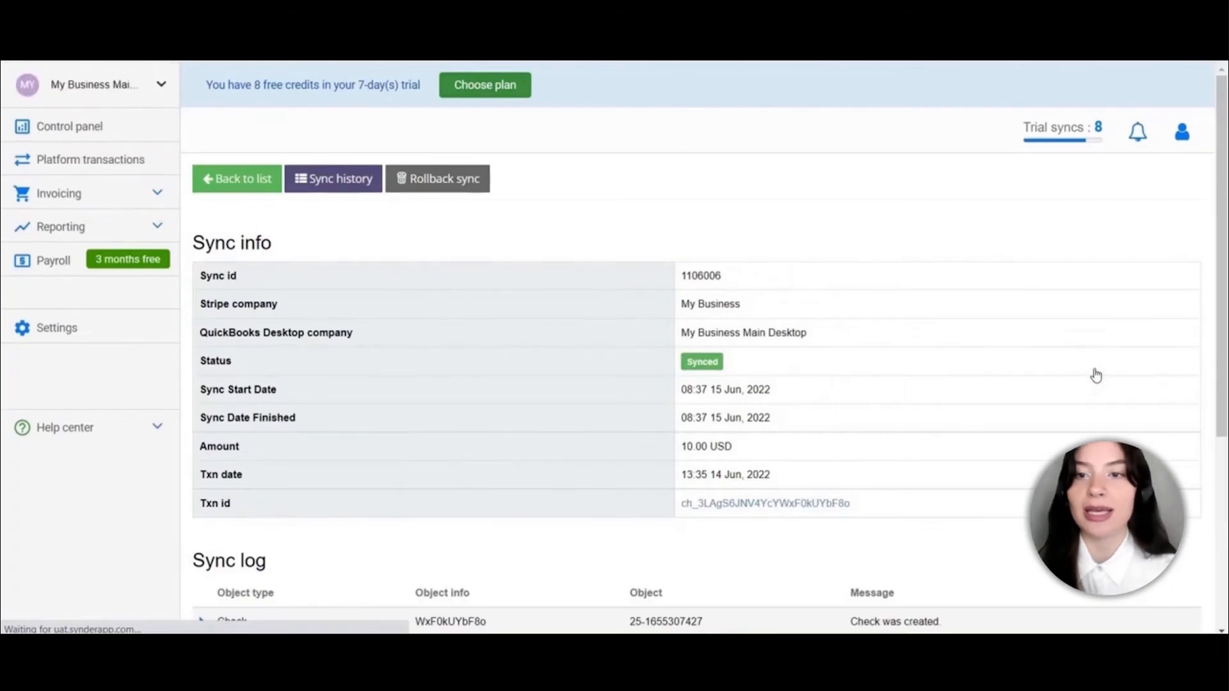
Scroll through the 10.00 USD payment's sync log showing the Check and Sales Receipt created
scroll(535, 419, "down", 2)
scroll(535, 419, "down", 1)
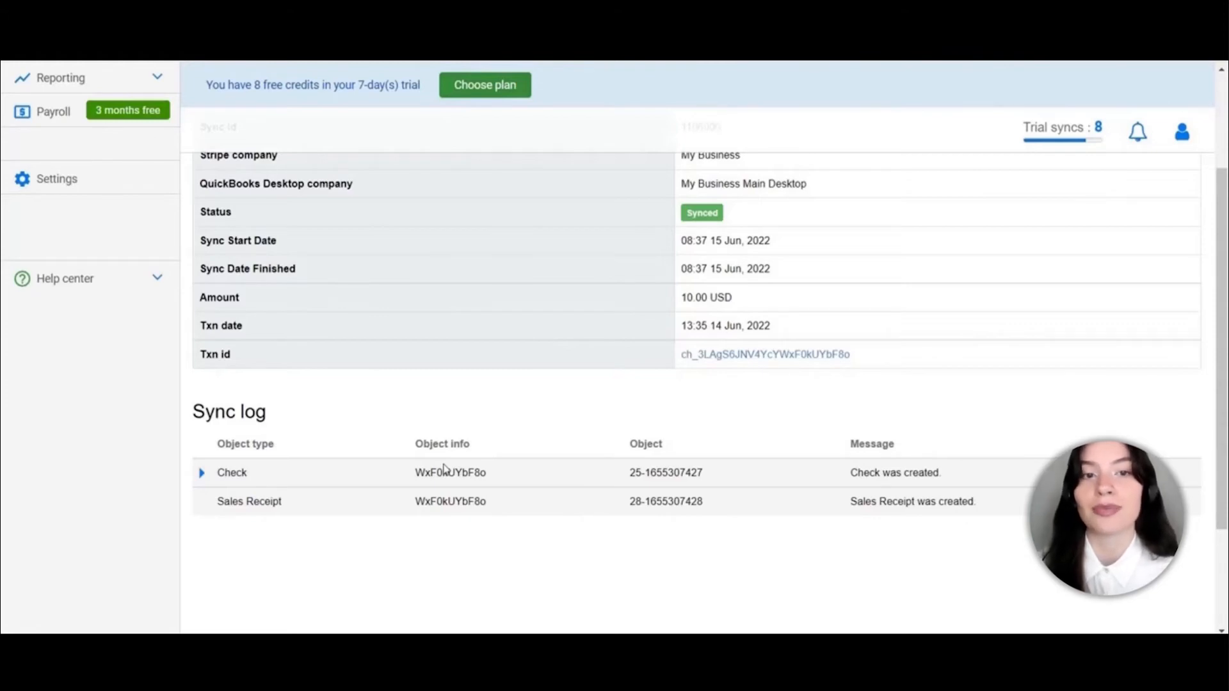
scroll(447, 469, "up", 3)
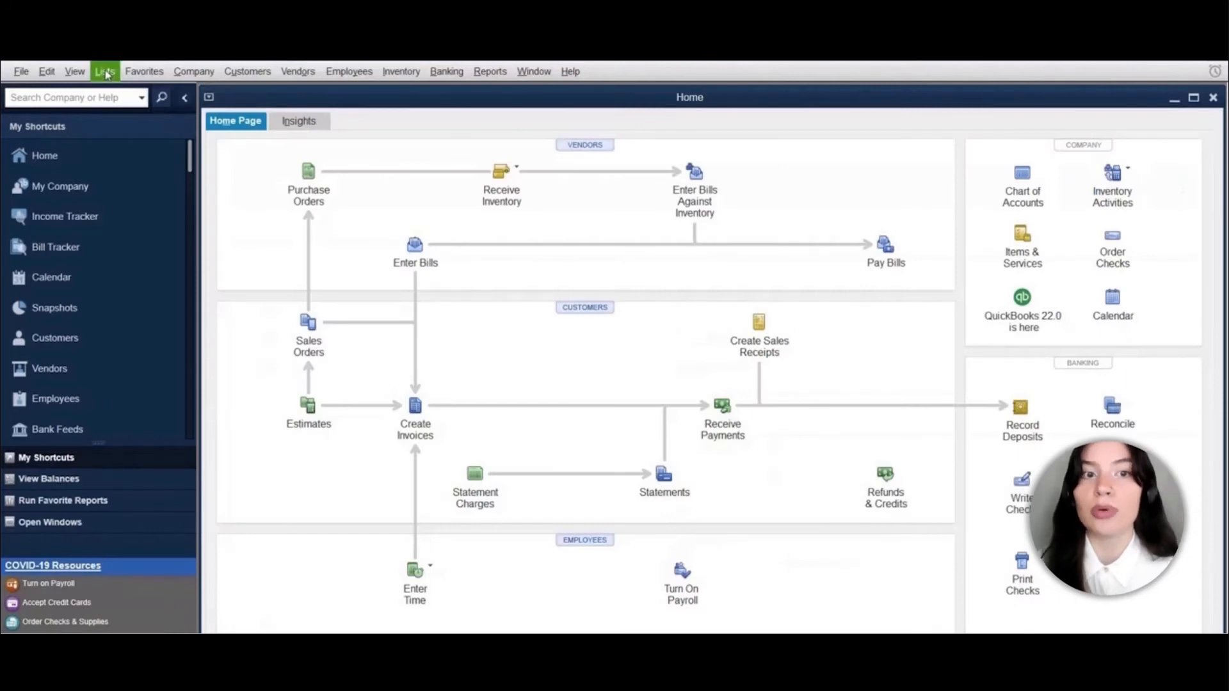
Open the Stripe register from the Chart of Accounts and maximize it to show the 23.67 balance
left_click(105, 72)
left_click(127, 91)
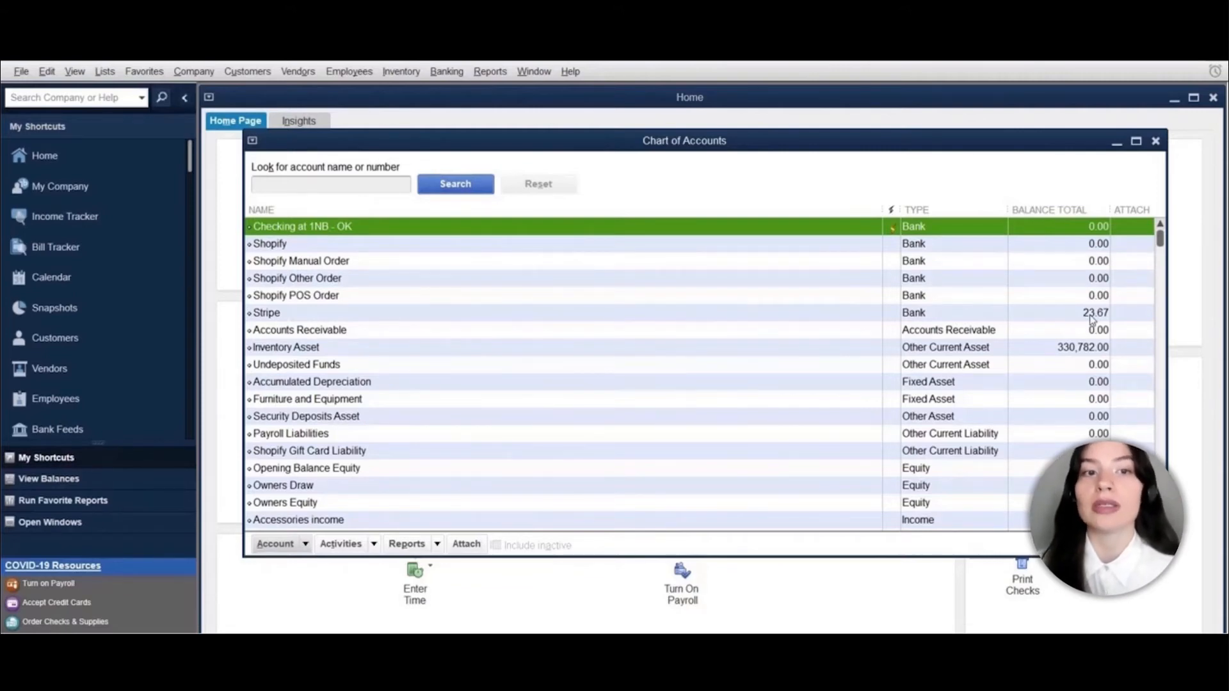
double_click(355, 314)
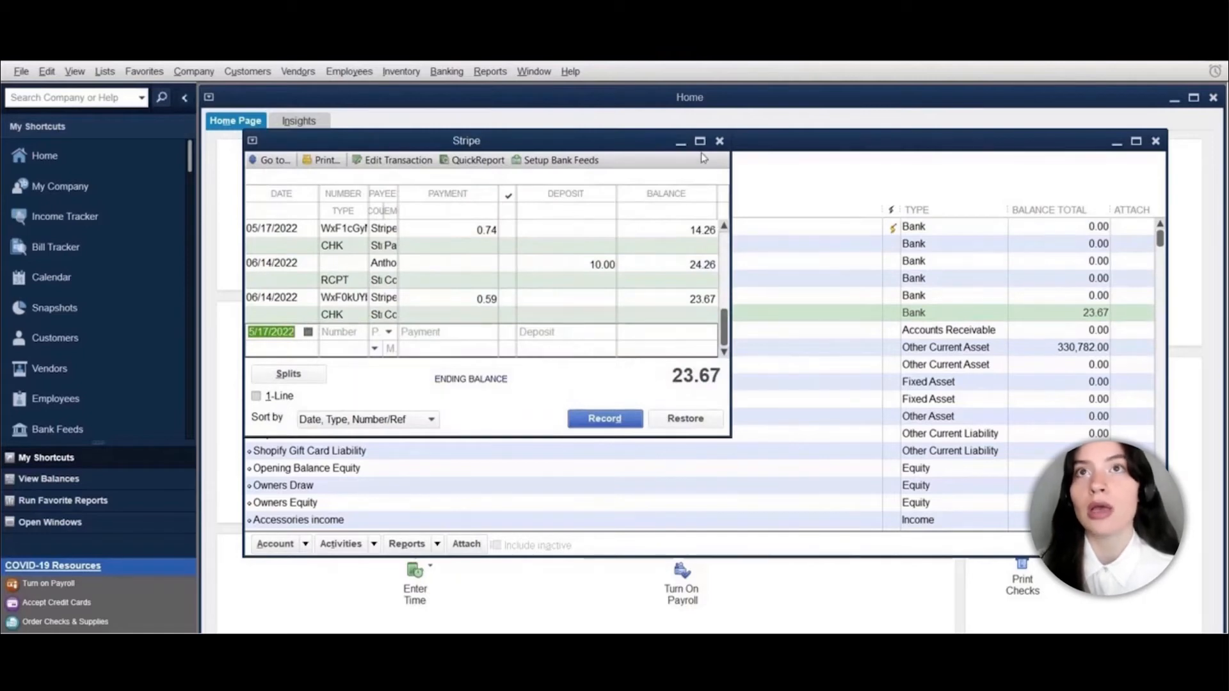
left_click(699, 141)
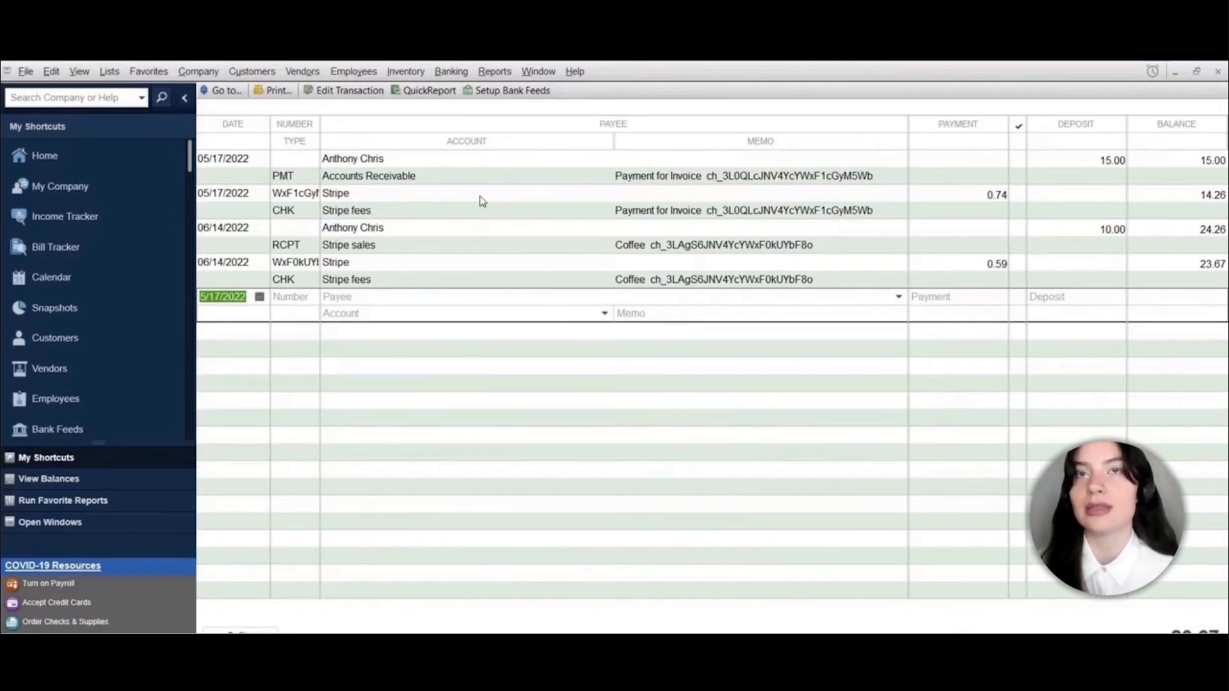
Select the 06/14/2022 Stripe sales entry and widen the Item column to reveal Coffee
left_click(415, 242)
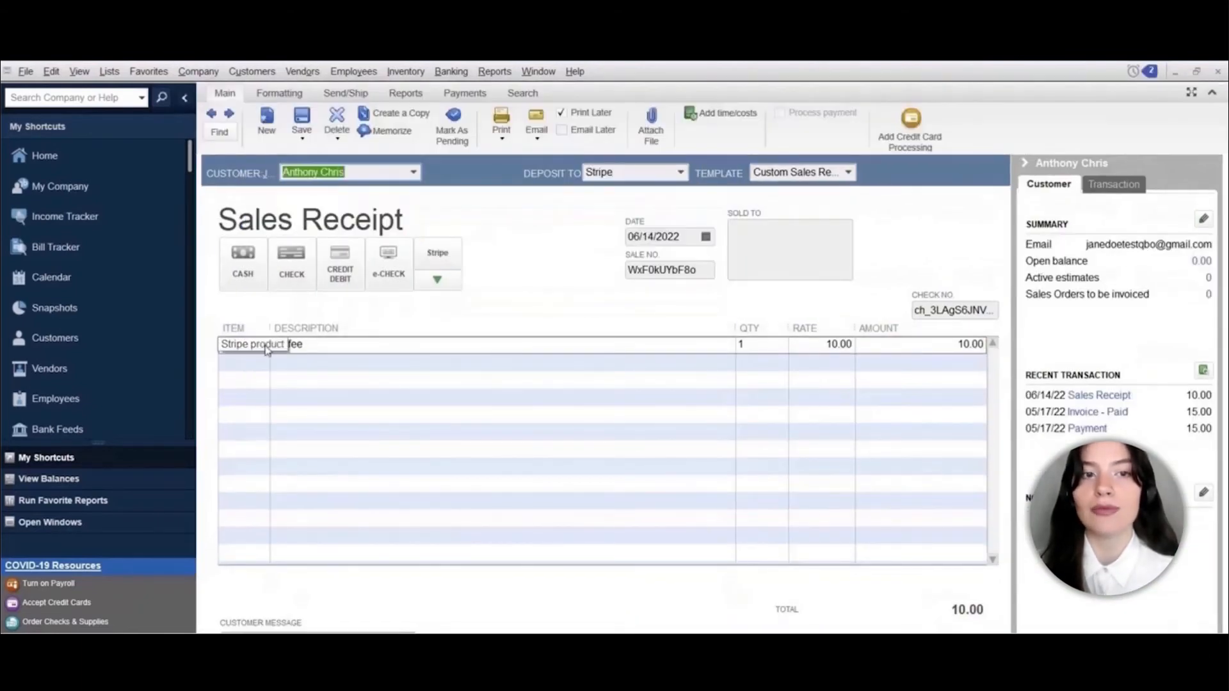
left_click_drag(271, 329, 350, 329)
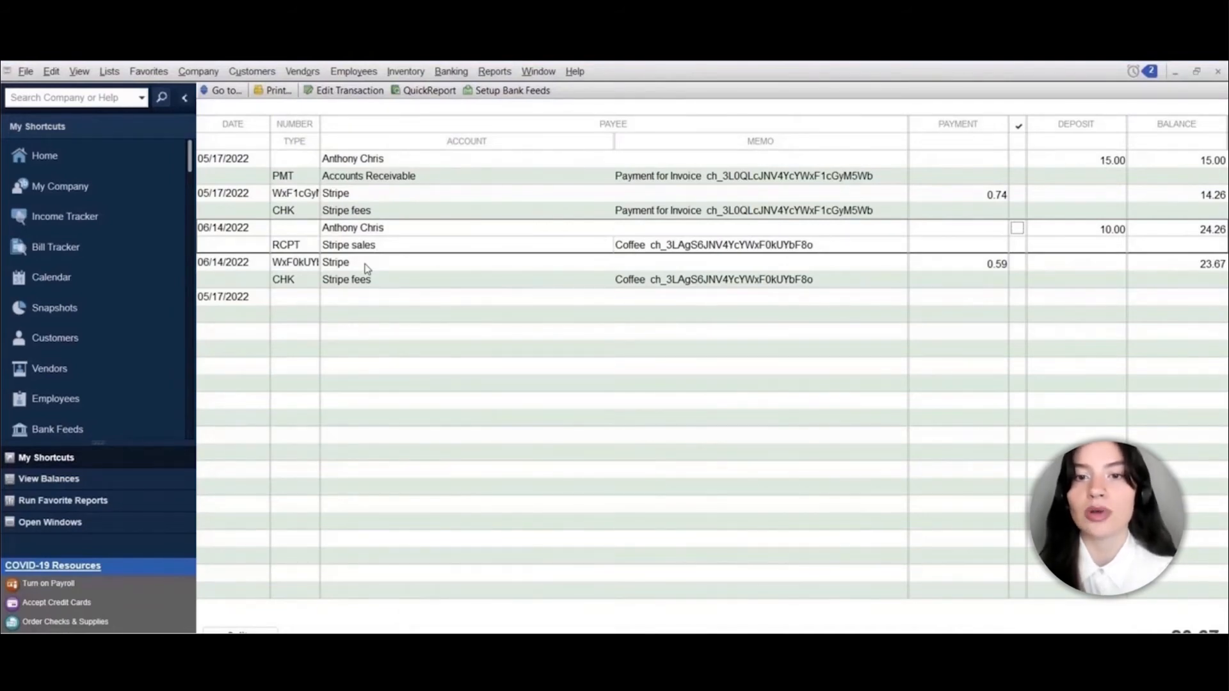
Open the 06/14 Stripe fee check for 0.59, then return to Synder's Platform transactions list
left_click(367, 268)
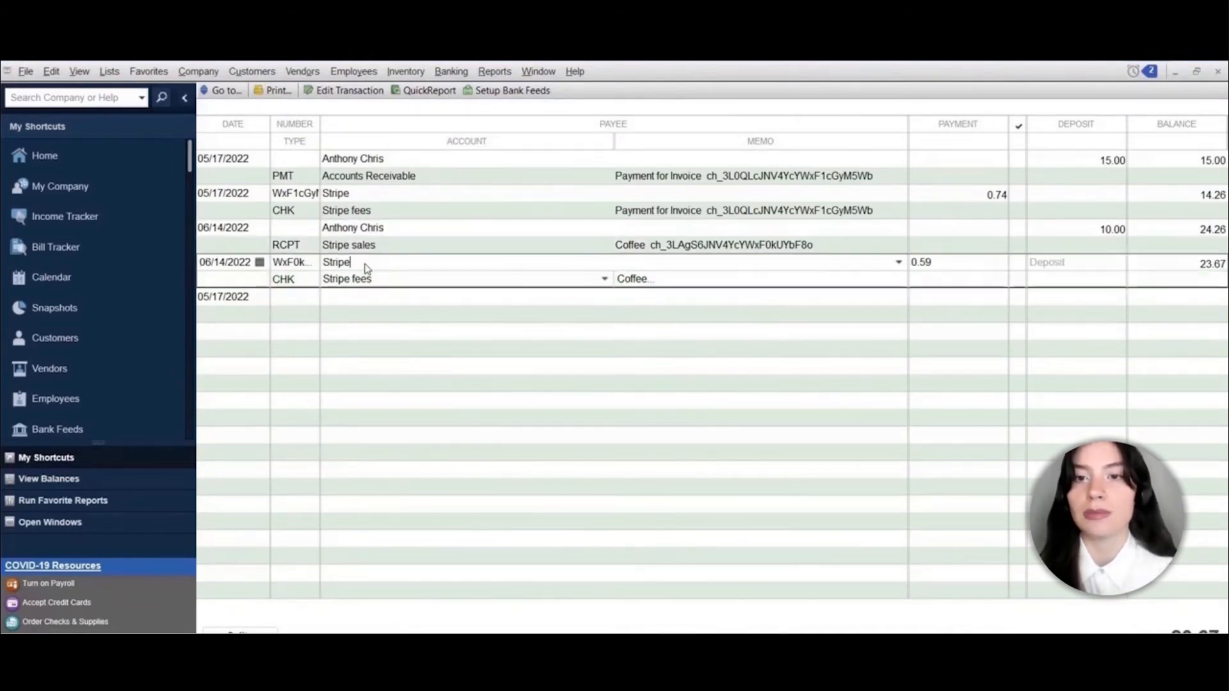
double_click(295, 276)
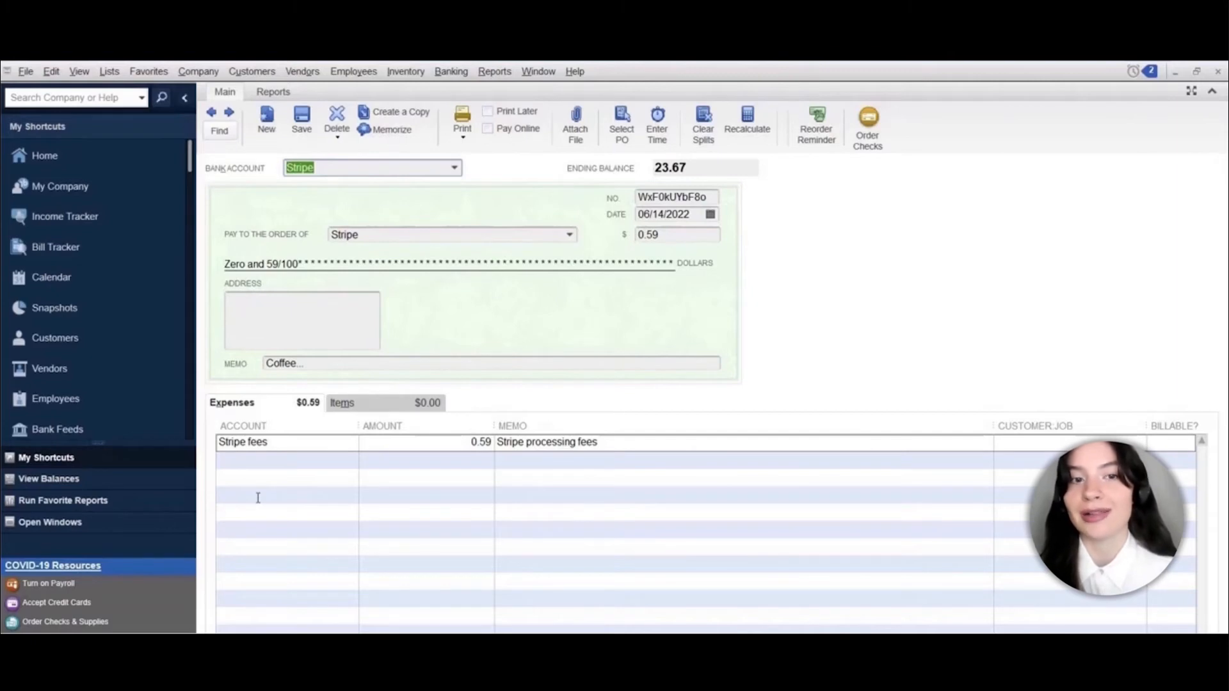
mouse_move(177, 645)
left_click(261, 592)
left_click(250, 191)
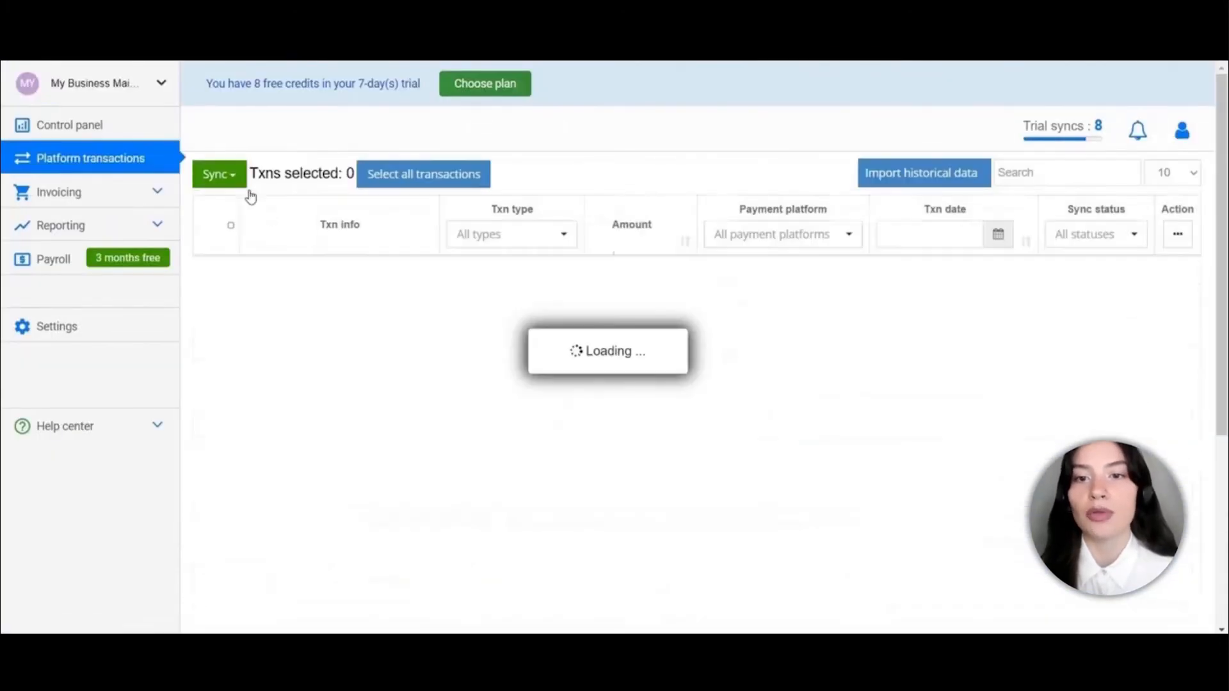
Go to Synder Settings, scroll to Integrations, and open the My Business (Stripe) sync settings
left_click(110, 325)
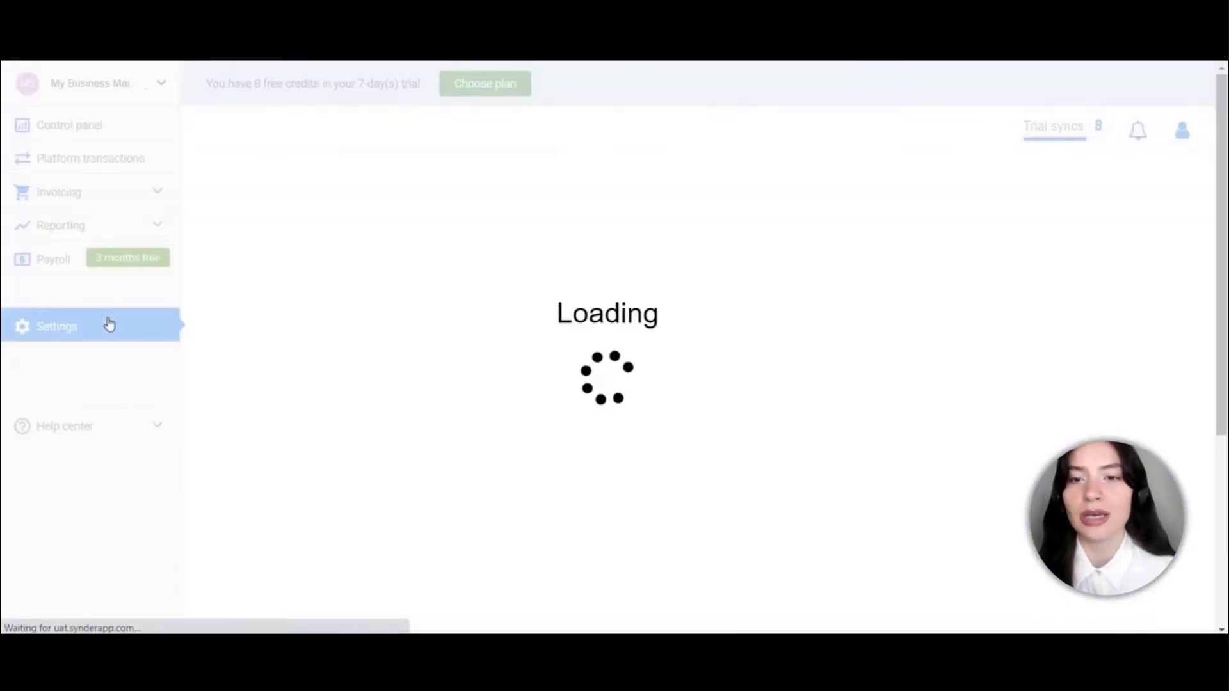
scroll(386, 405, "down", 2)
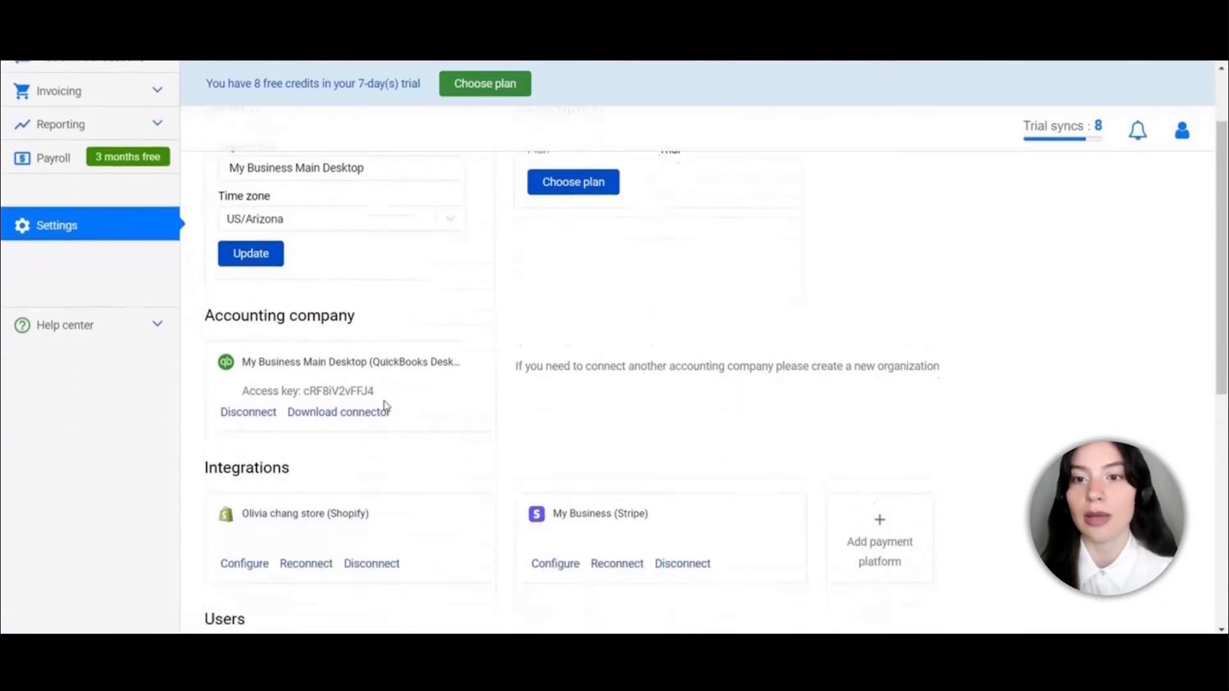
scroll(386, 405, "down", 2)
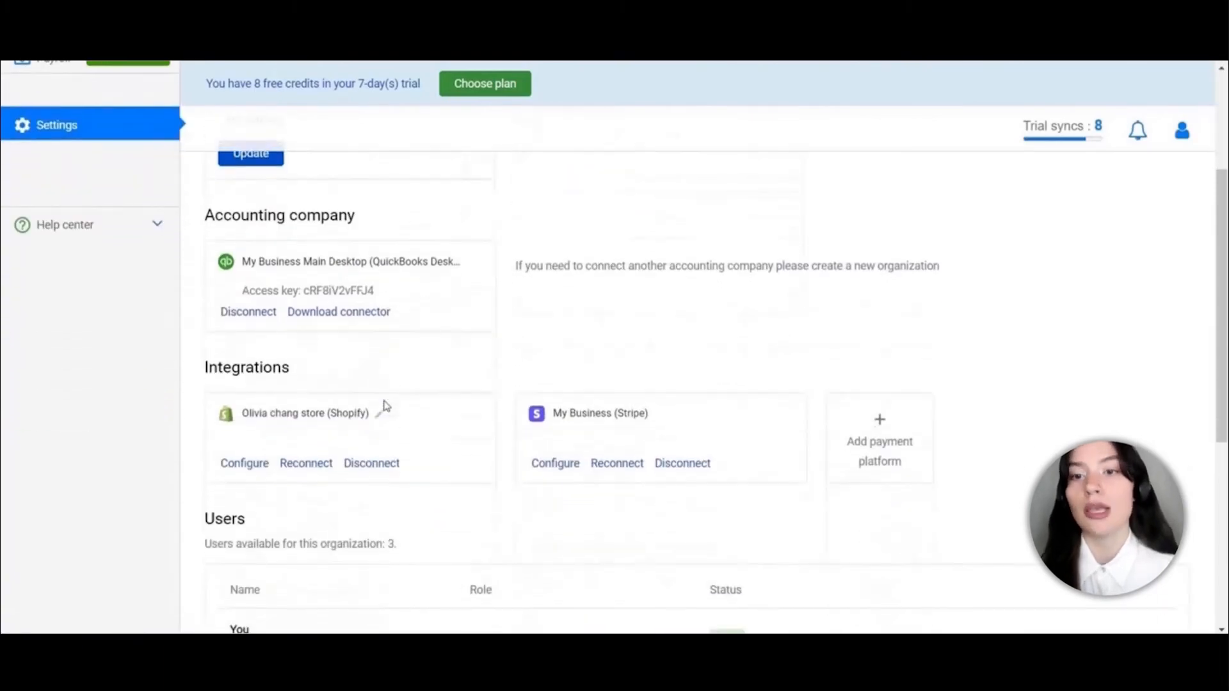
left_click(548, 463)
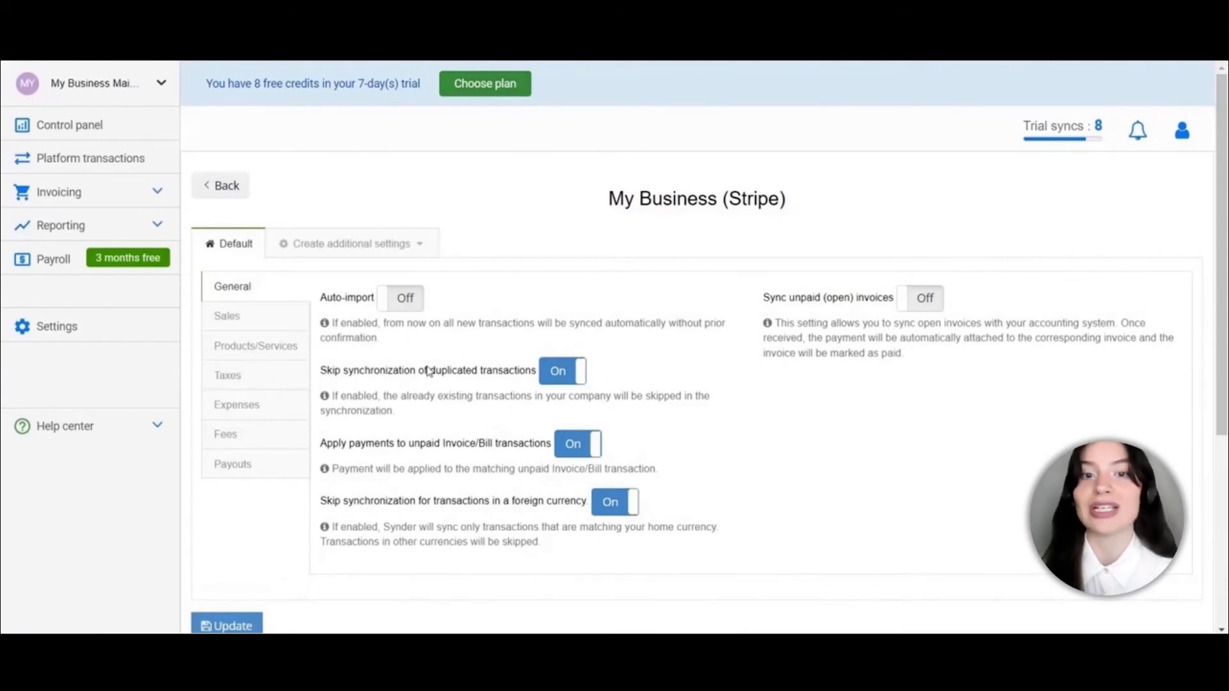
Switch to the Products/Services tab of the My Business (Stripe) settings
left_click(235, 345)
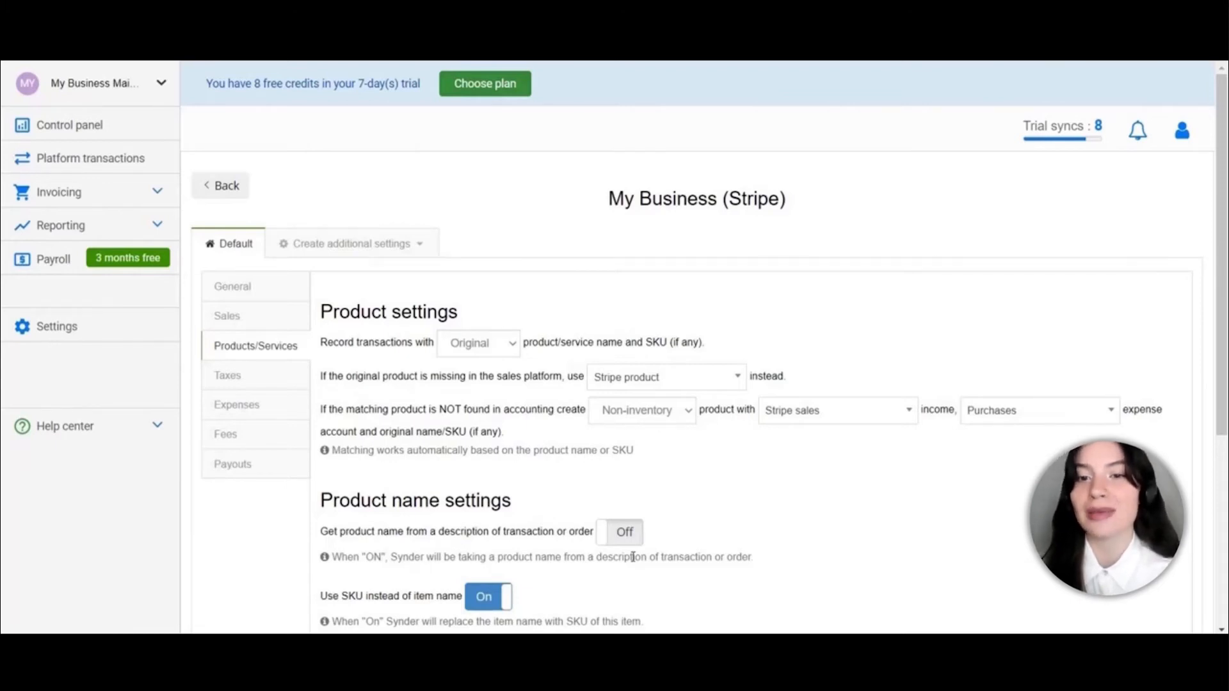
Turn on 'Get product name from a description of transaction or order'
left_click(616, 533)
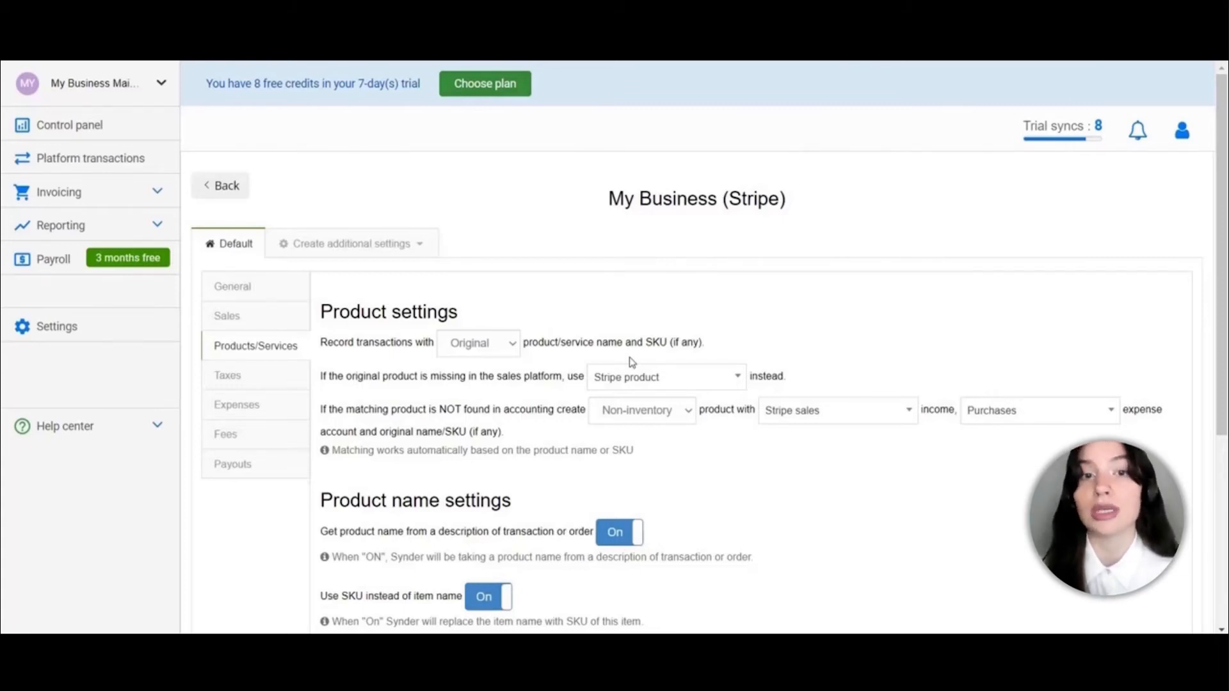
Review the Stripe Sales, Expenses and Fees settings, ending on the Taxes tab
scroll(448, 346, "down", 1)
left_click(242, 315)
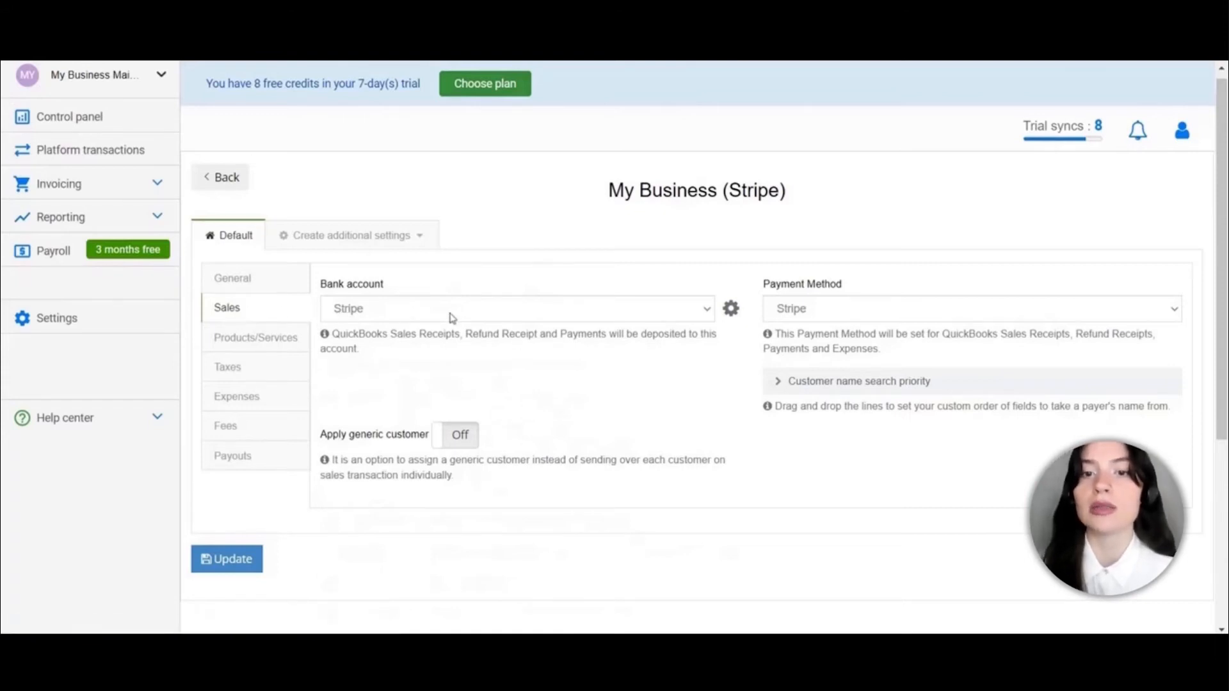
left_click(257, 400)
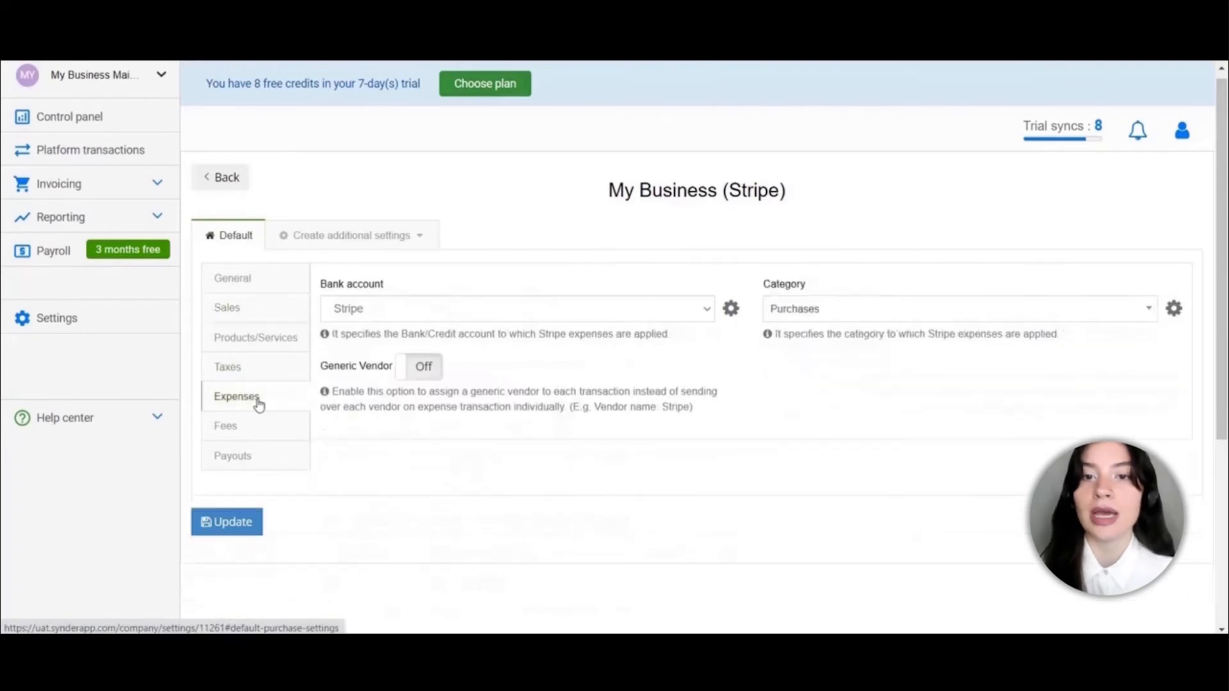
left_click(253, 427)
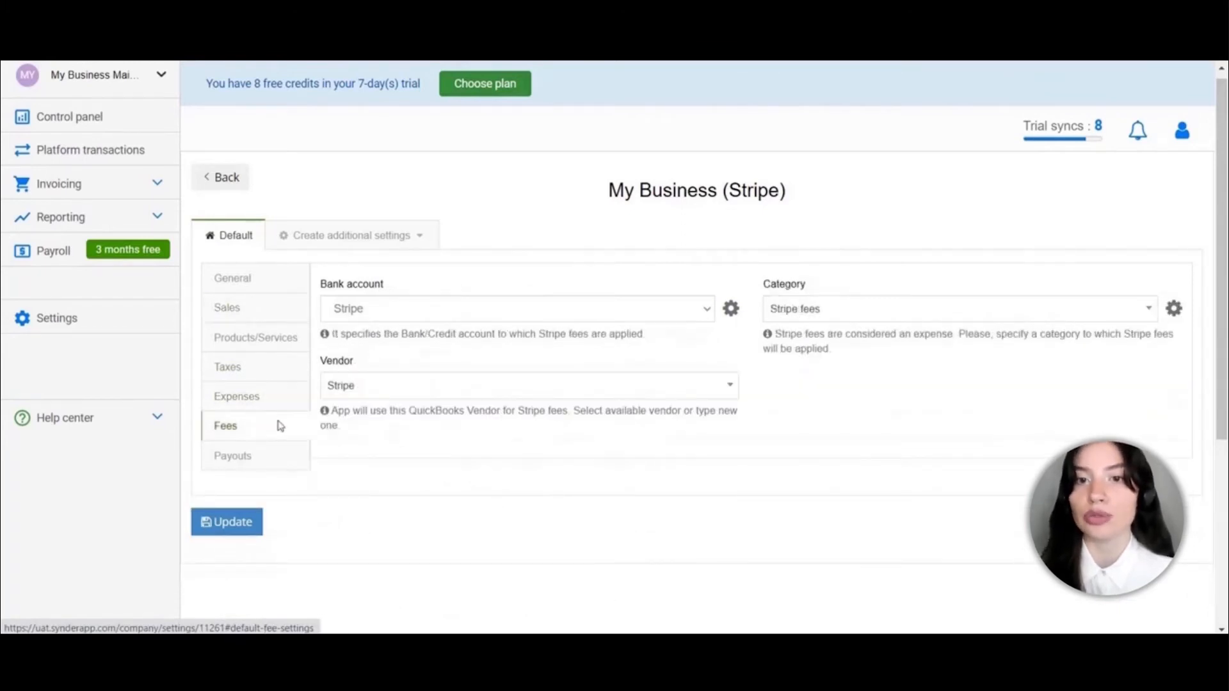
left_click(270, 311)
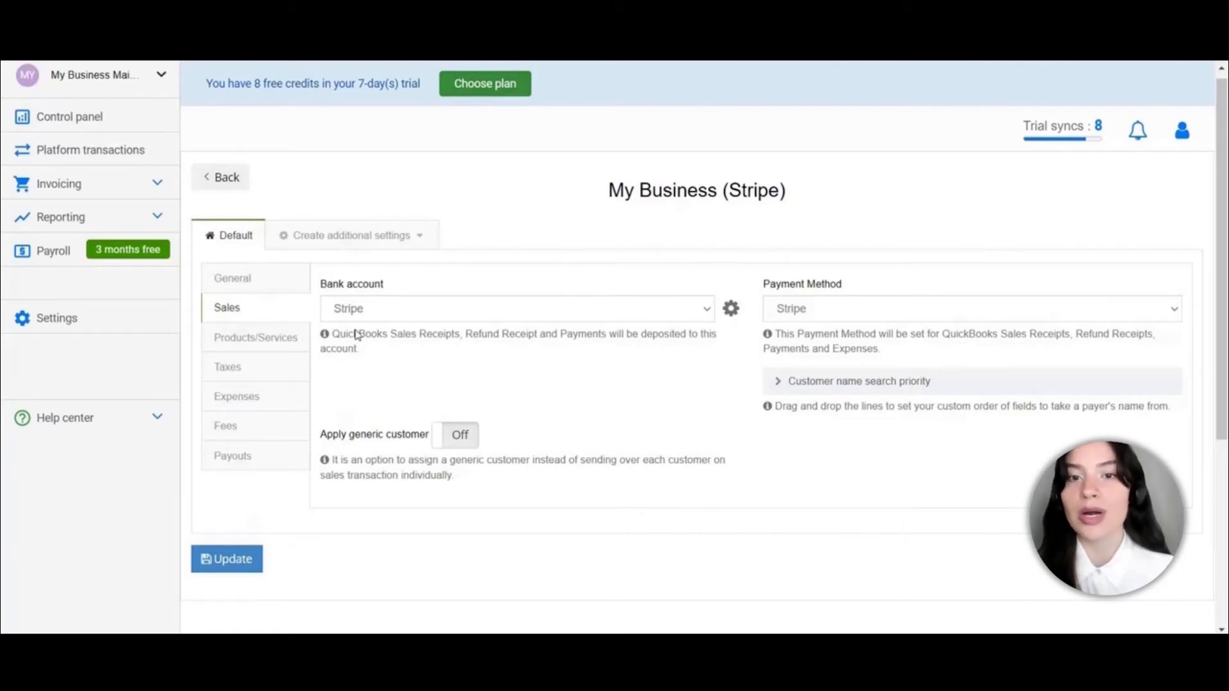
left_click(268, 368)
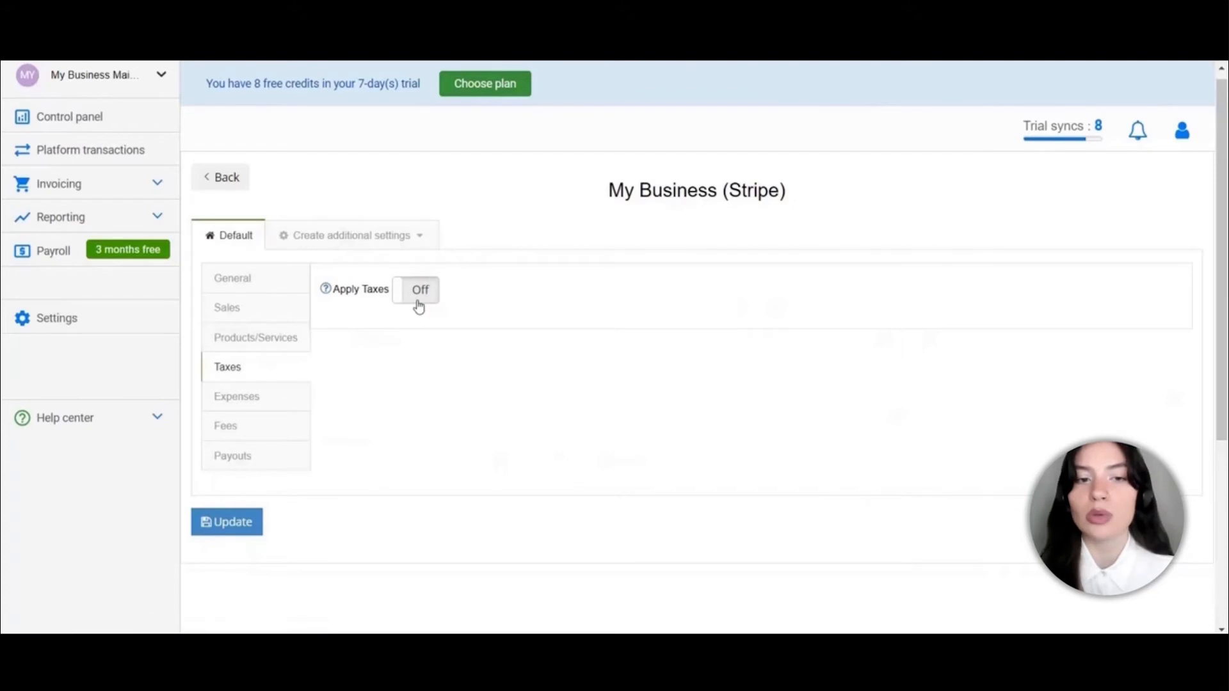
Switch Apply Taxes on and pick Out of Scope (0%) as the default tax code
left_click(418, 305)
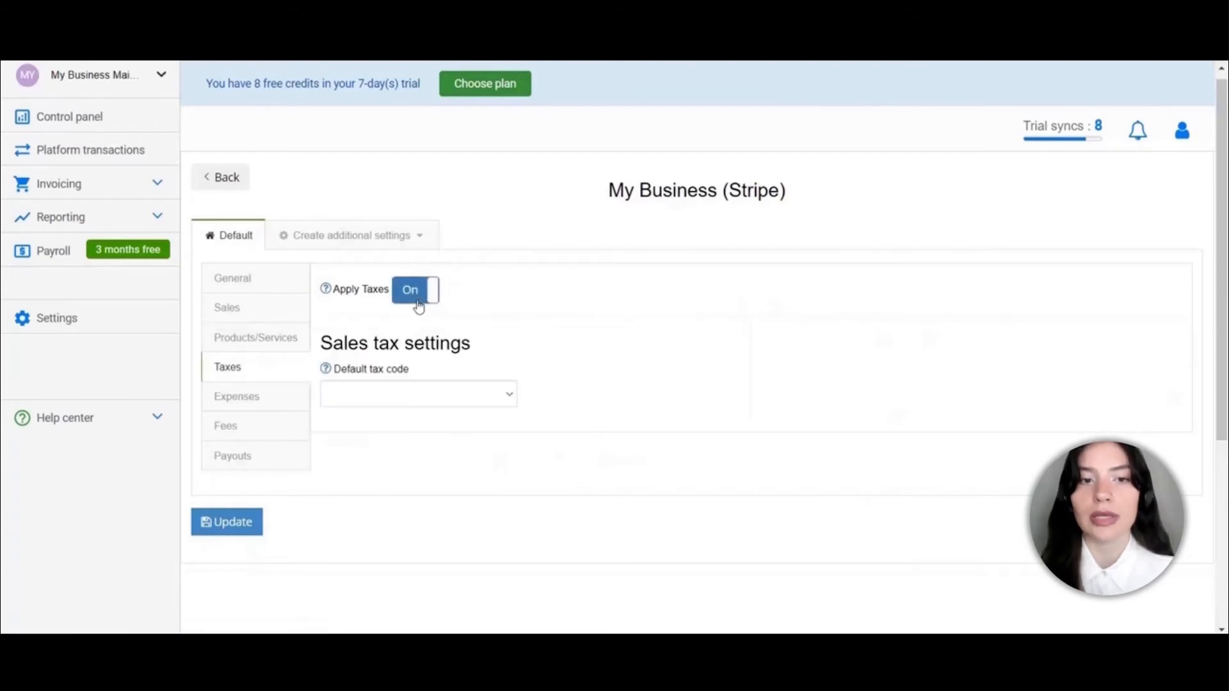
left_click(415, 395)
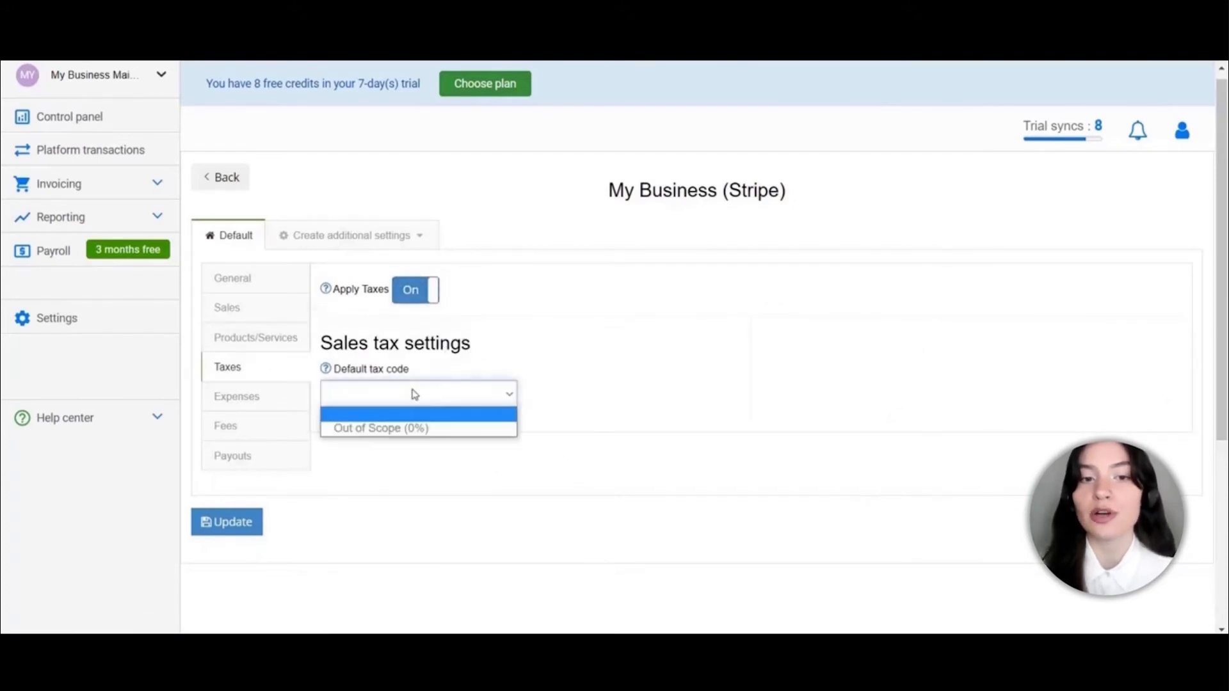
left_click(414, 429)
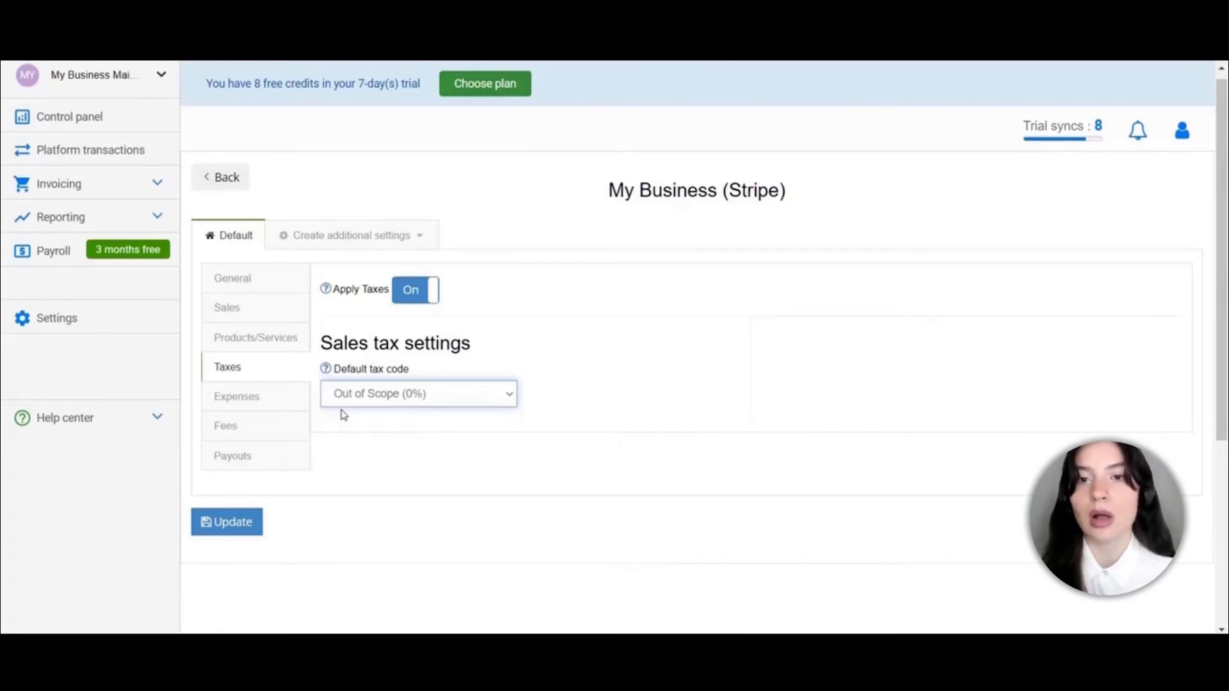
Review the Expenses, Fees and Payouts tabs, keeping payouts transferred to Checking at 1NB - OK
left_click(259, 395)
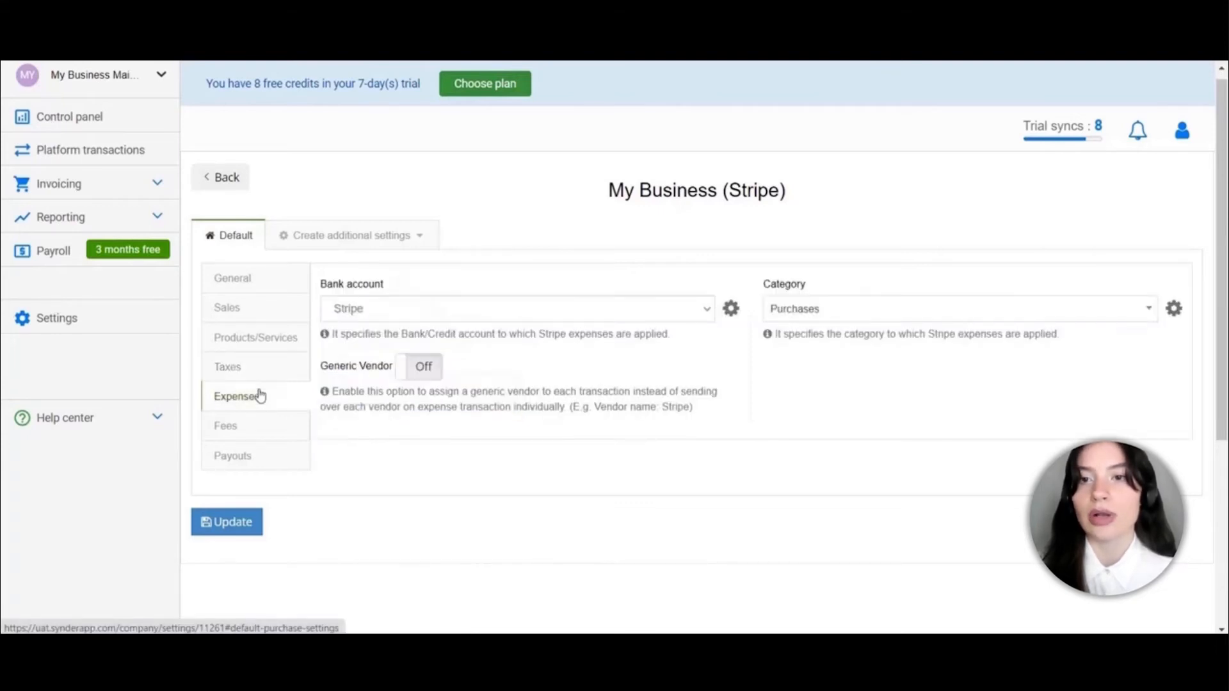
left_click(255, 432)
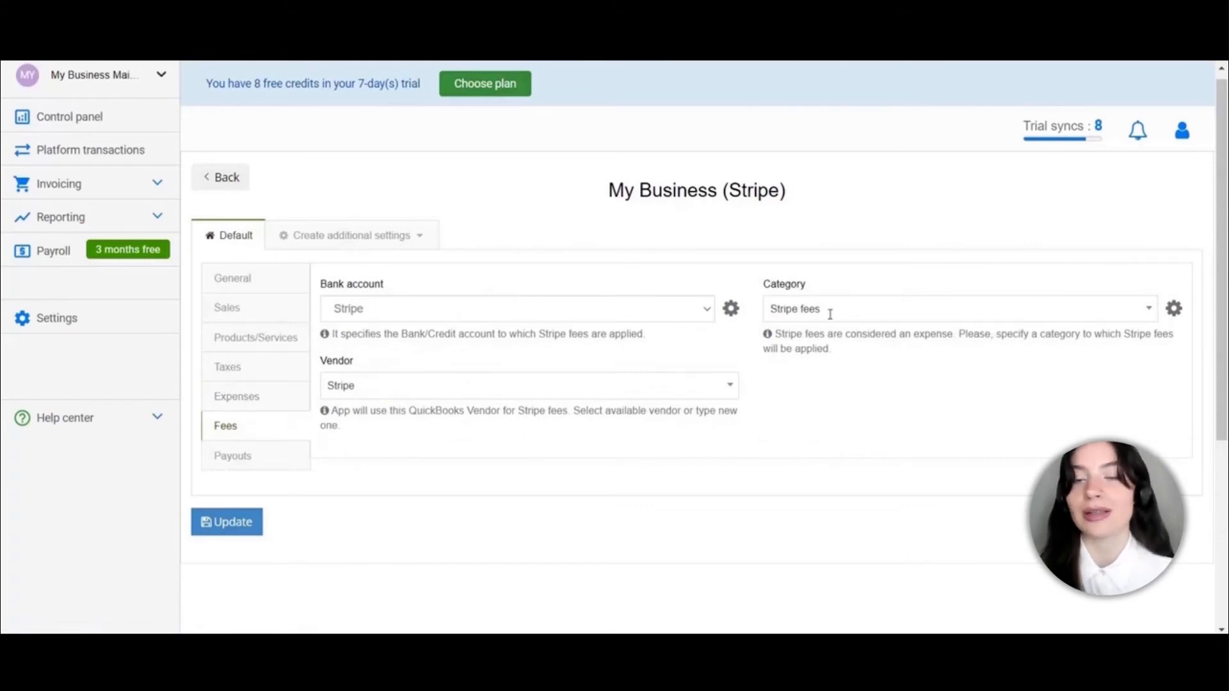
left_click(268, 457)
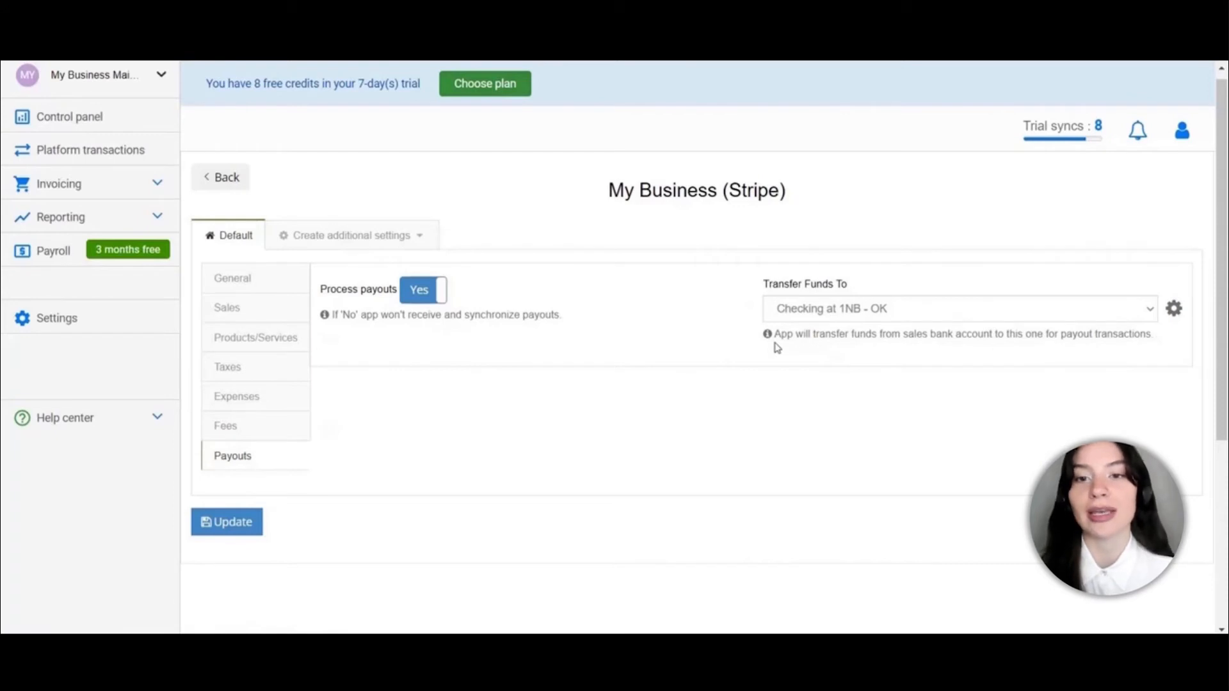
left_click(822, 307)
left_click(823, 308)
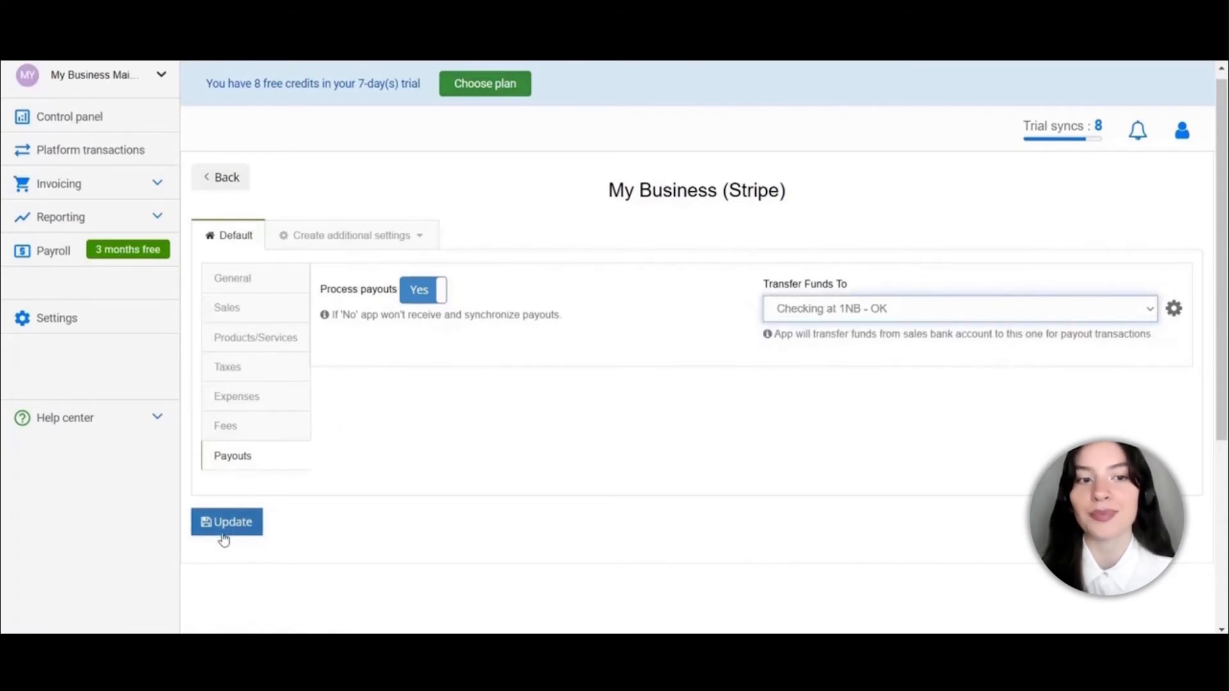
Browse the transaction types listed under Create additional settings
left_click(329, 236)
scroll(367, 421, "down", 5)
scroll(365, 420, "up", 5)
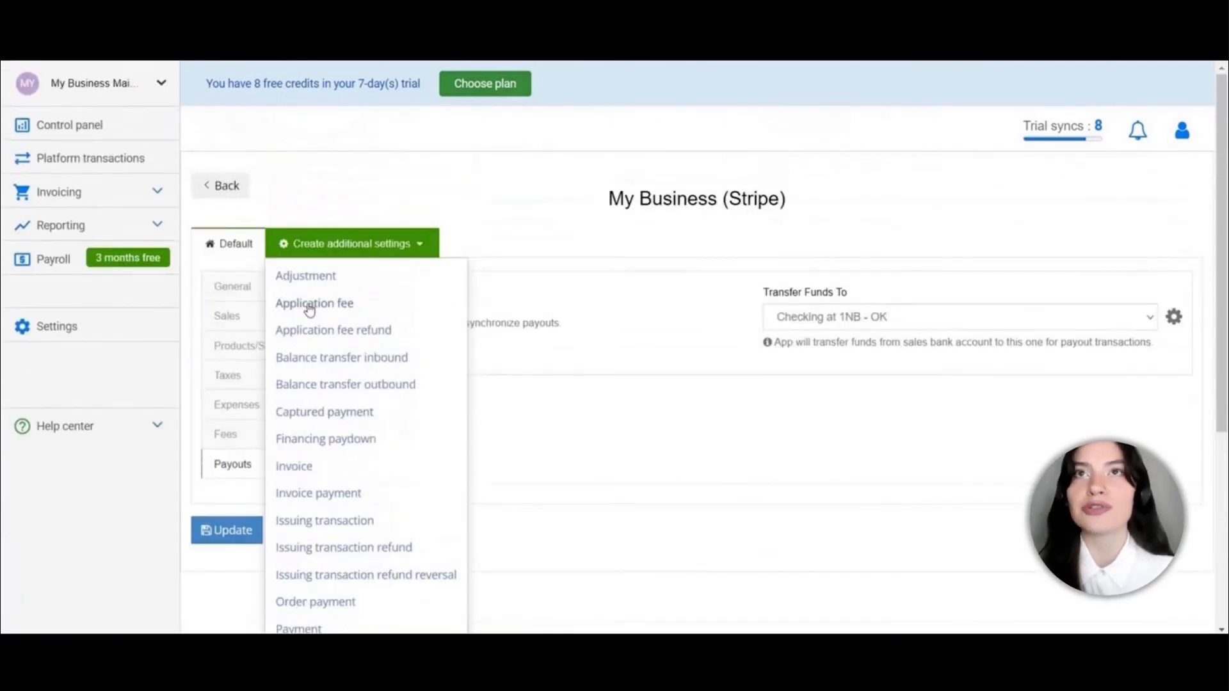
Close the transaction-type list, click Update, and go back to Platform transactions
left_click(365, 239)
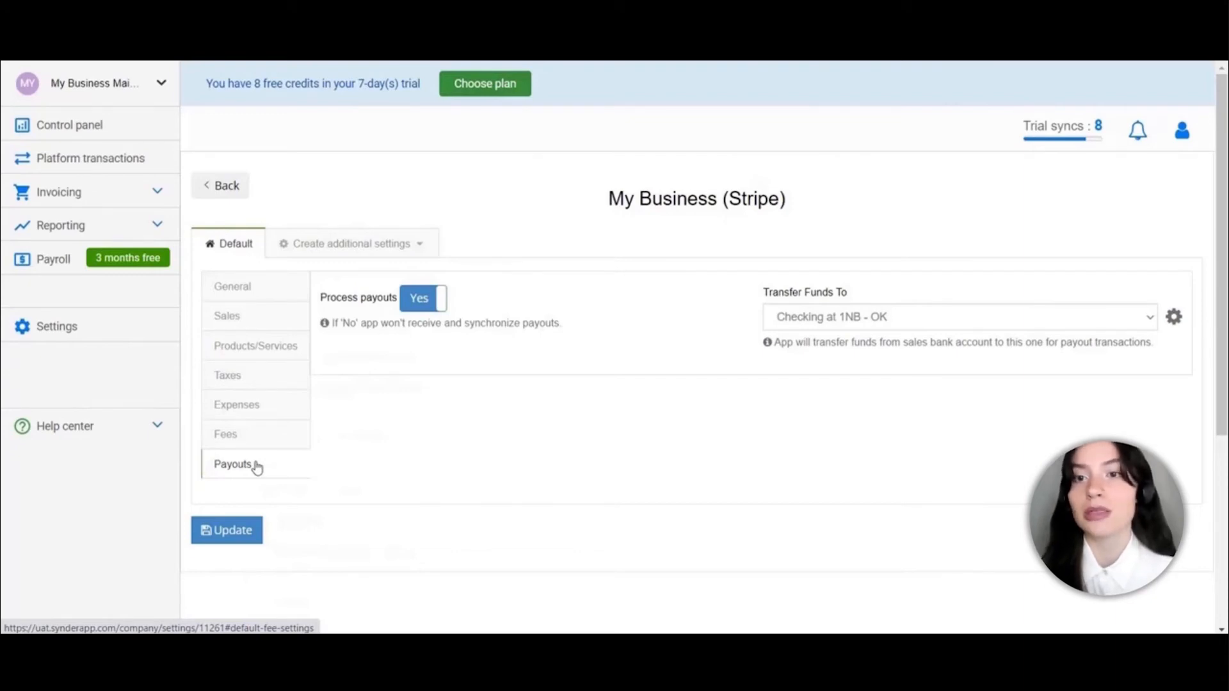
left_click(221, 531)
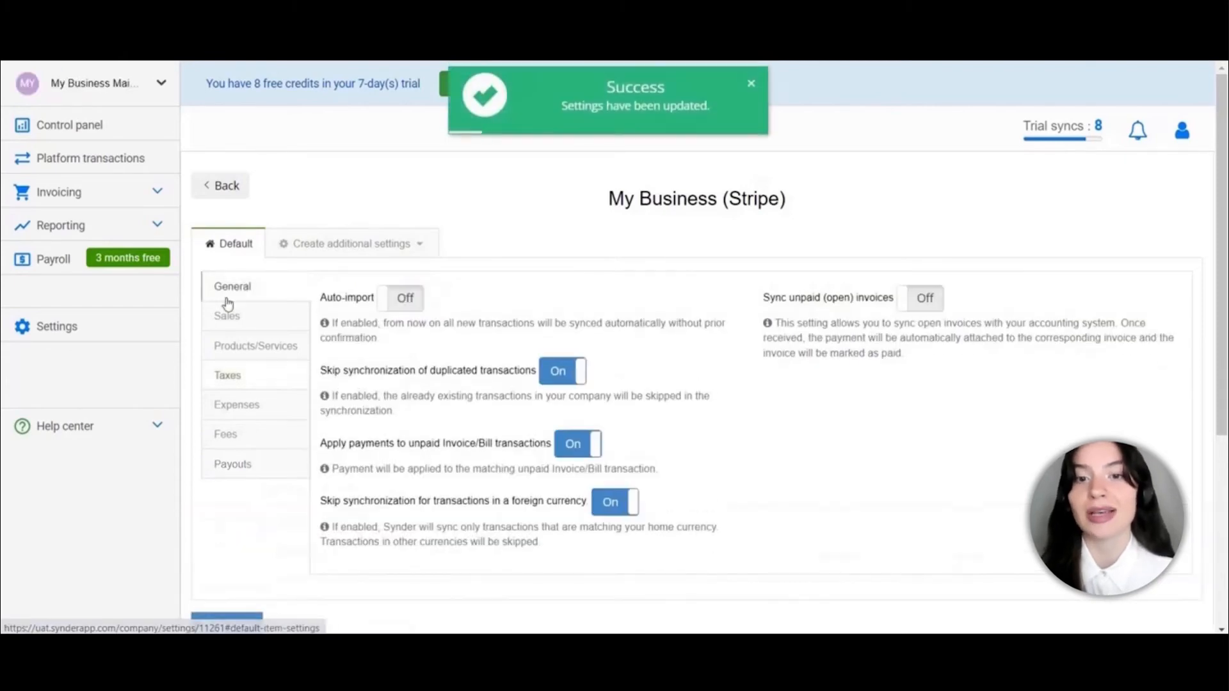
left_click(91, 162)
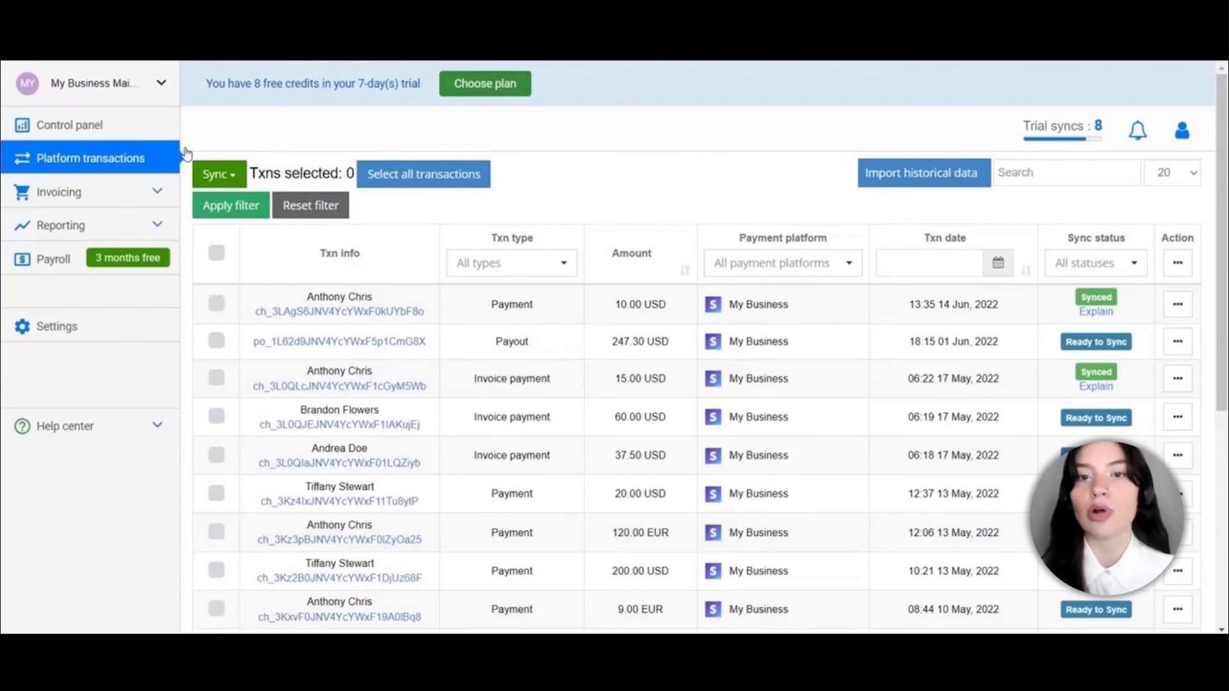
Roll back the earlier sync of the 10.00 USD payment from 14 Jun 2022
left_click(216, 306)
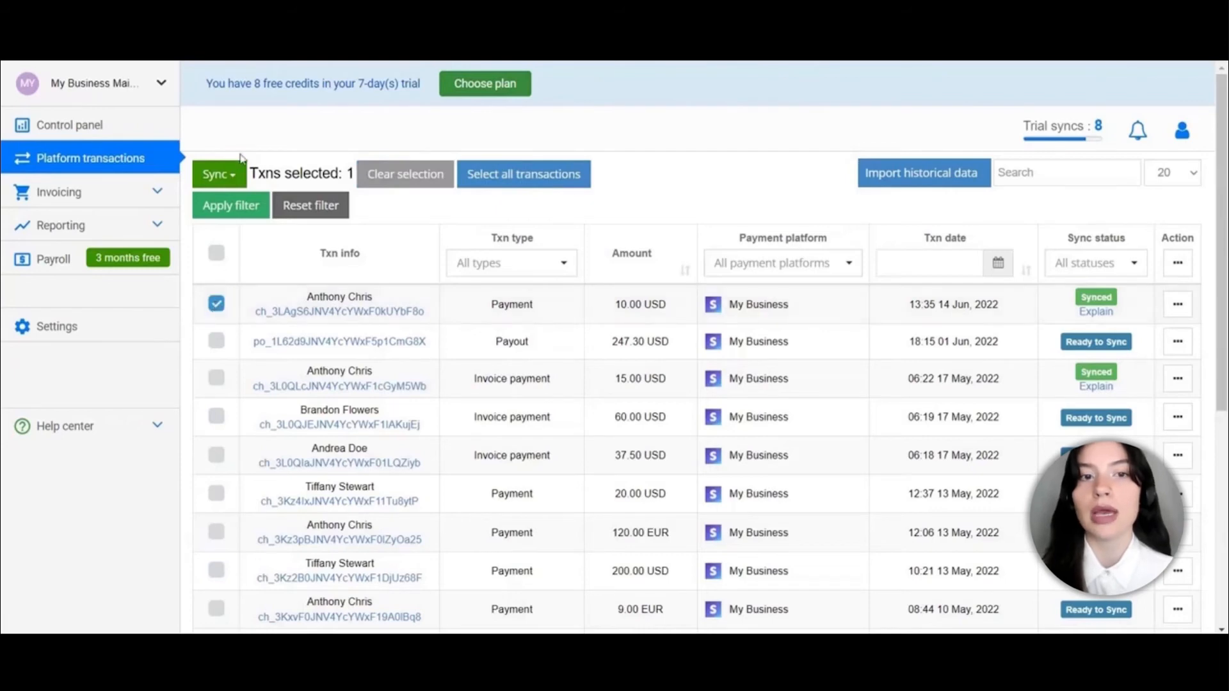
left_click(215, 174)
left_click(240, 224)
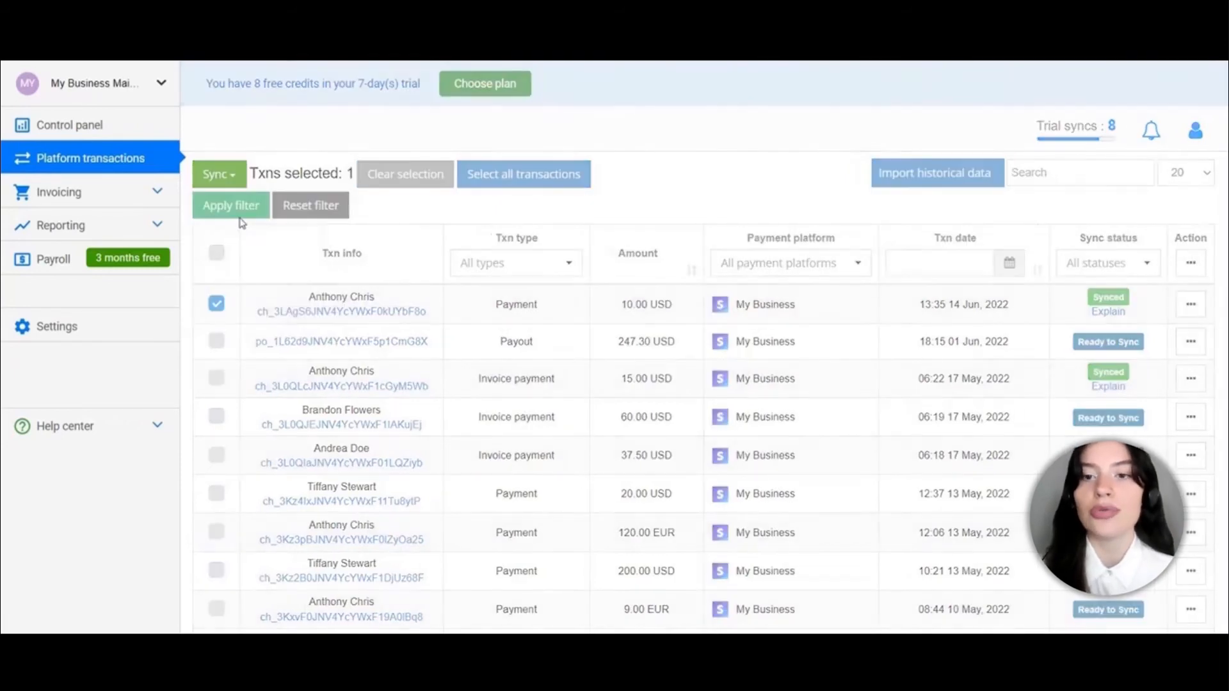
left_click(639, 365)
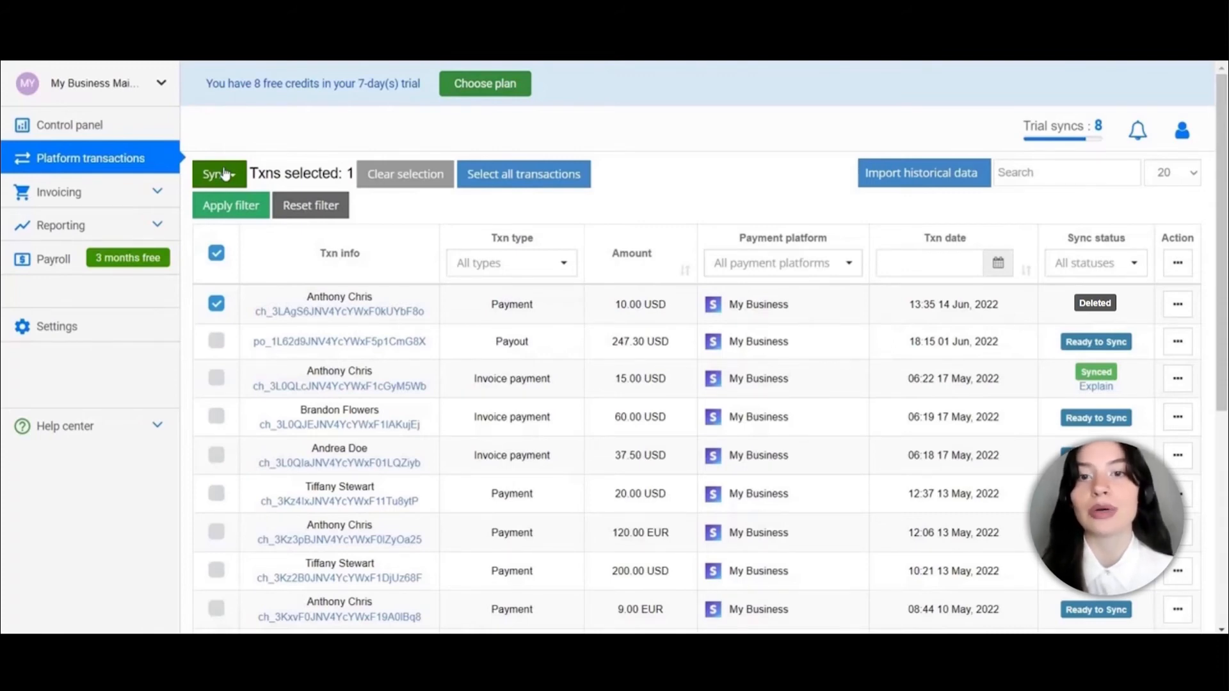
Sync the rolled-back 10.00 USD payment to QuickBooks again and confirm
left_click(225, 174)
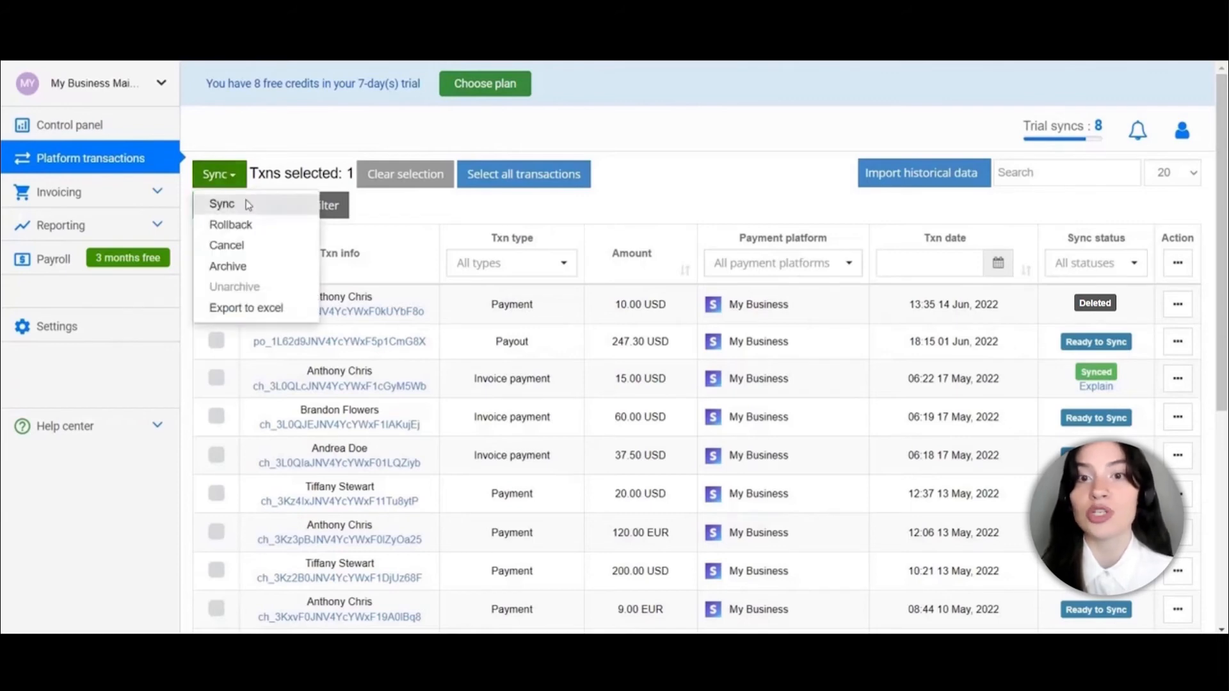
left_click(244, 205)
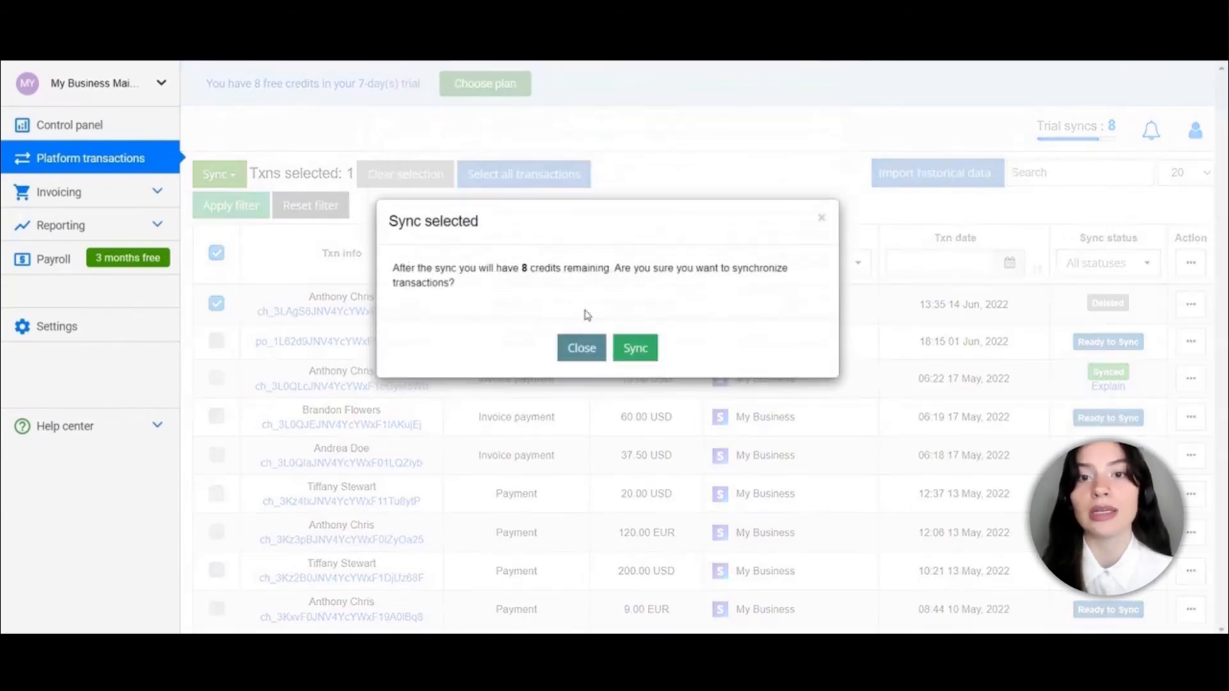
left_click(622, 340)
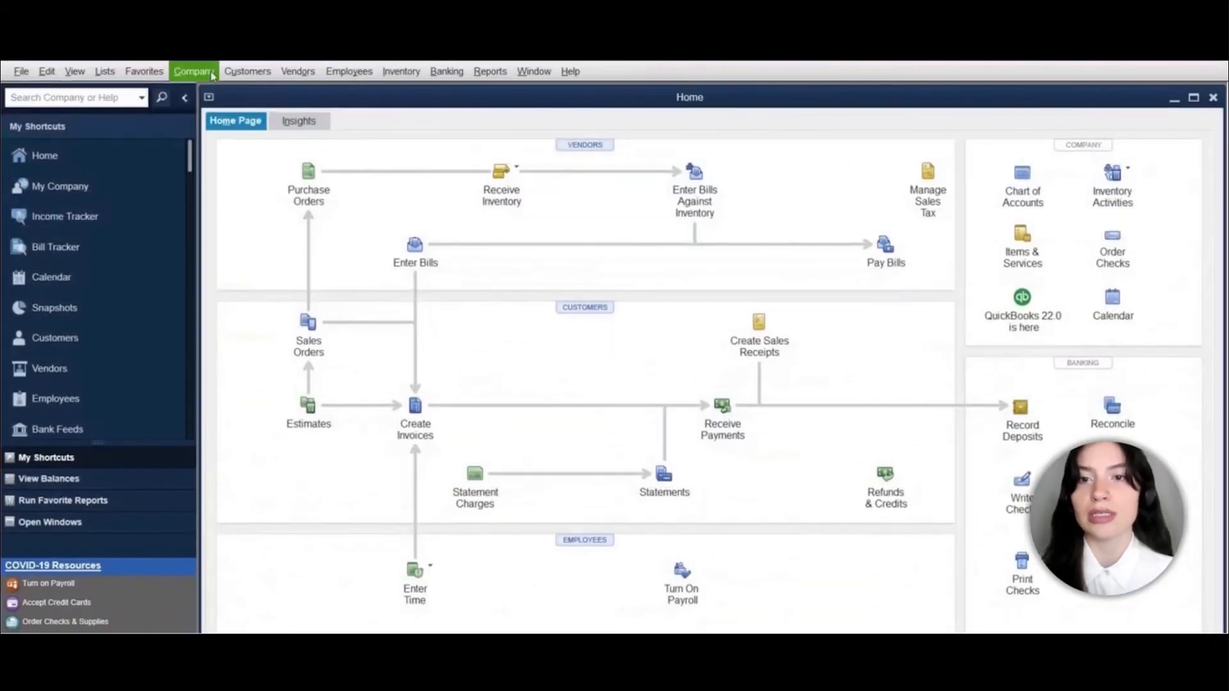
Open the Stripe account register and inspect the 06/14/2022 Coffee sales receipt of 10.00
left_click(105, 71)
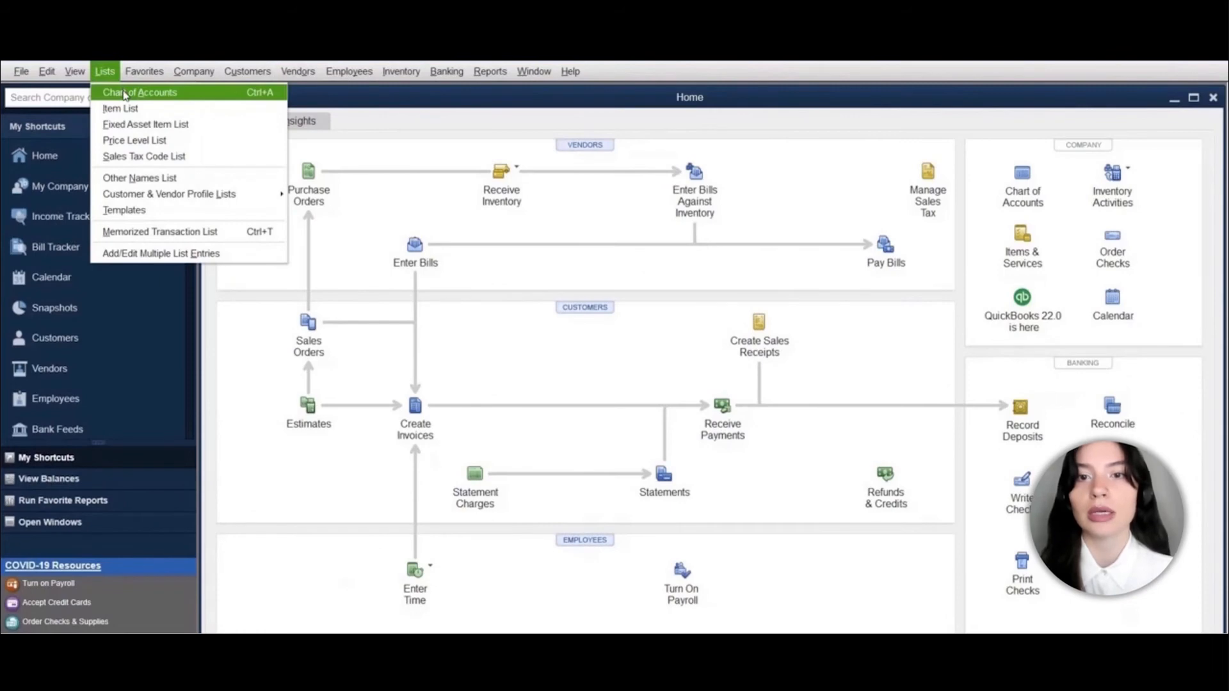
left_click(124, 93)
double_click(268, 313)
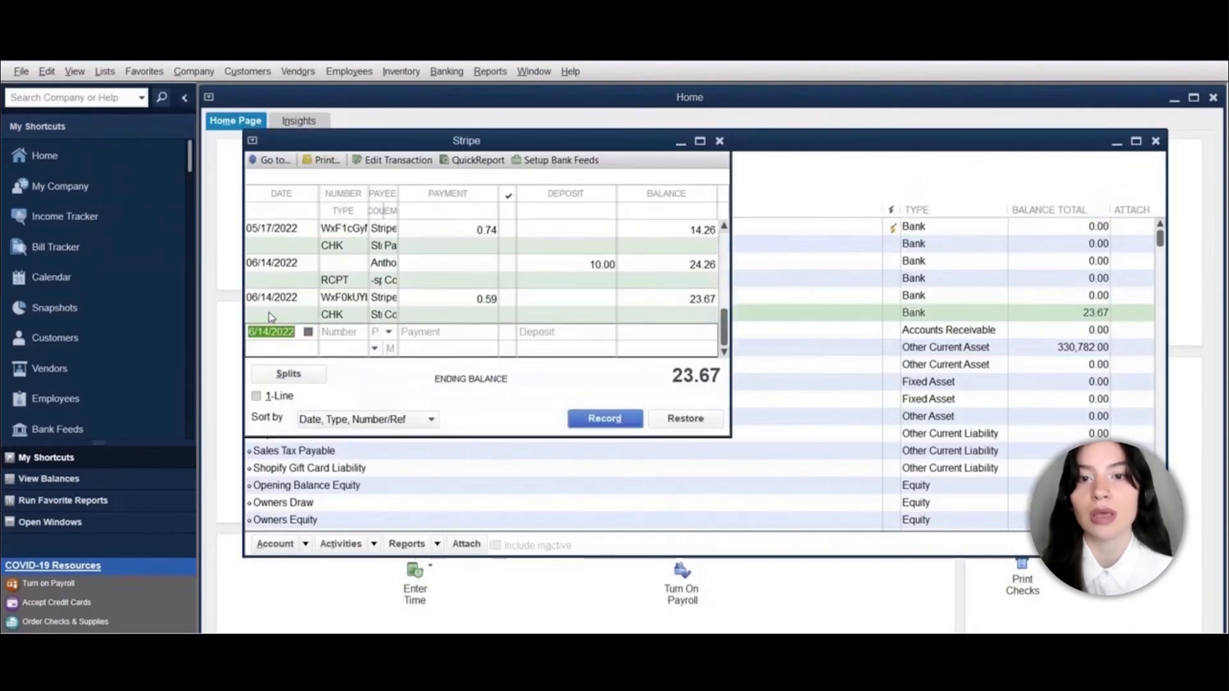
left_click(700, 141)
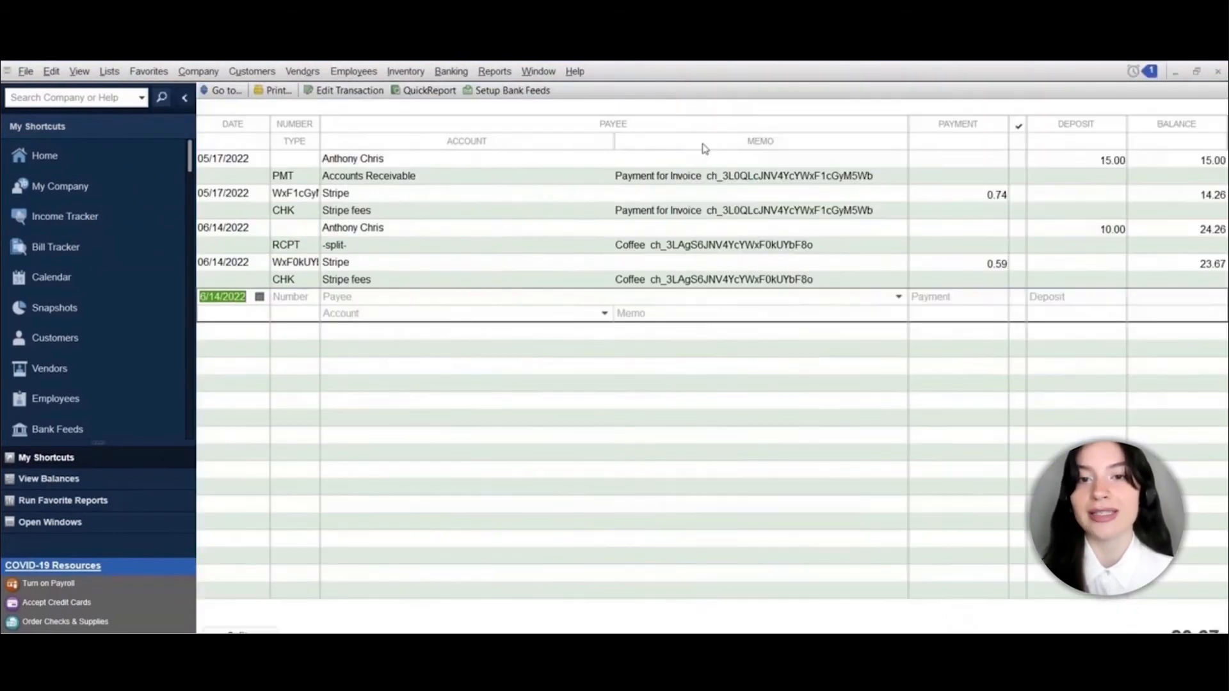
double_click(376, 244)
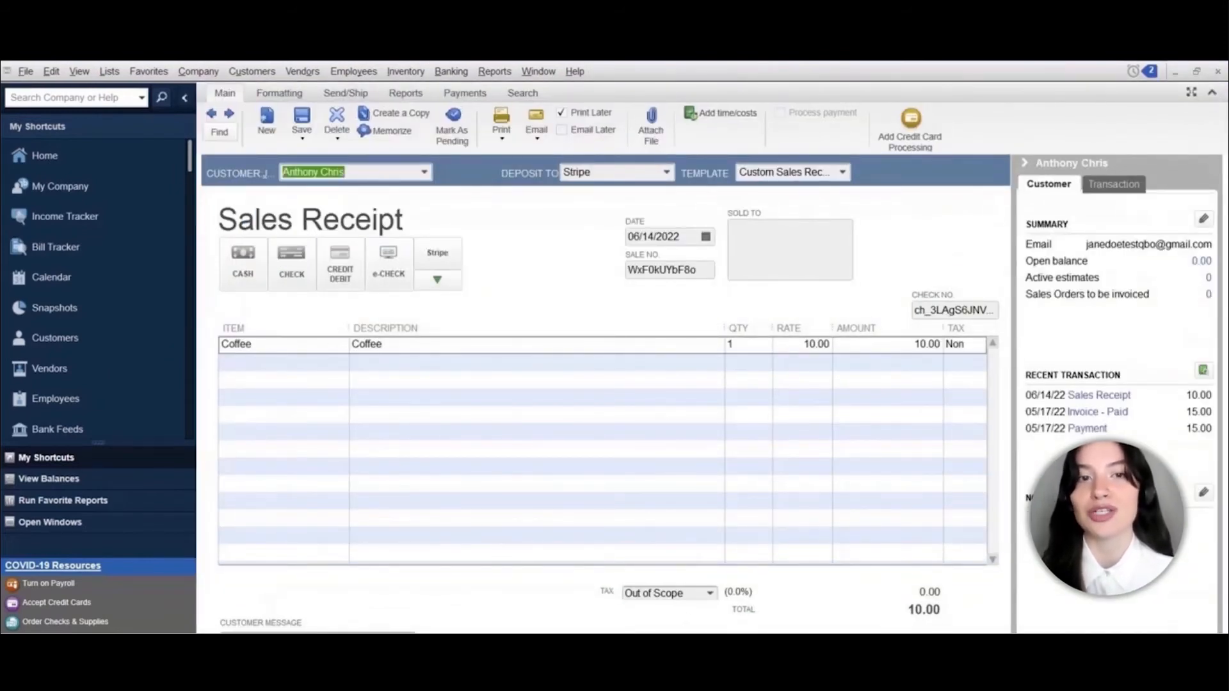
key("Escape")
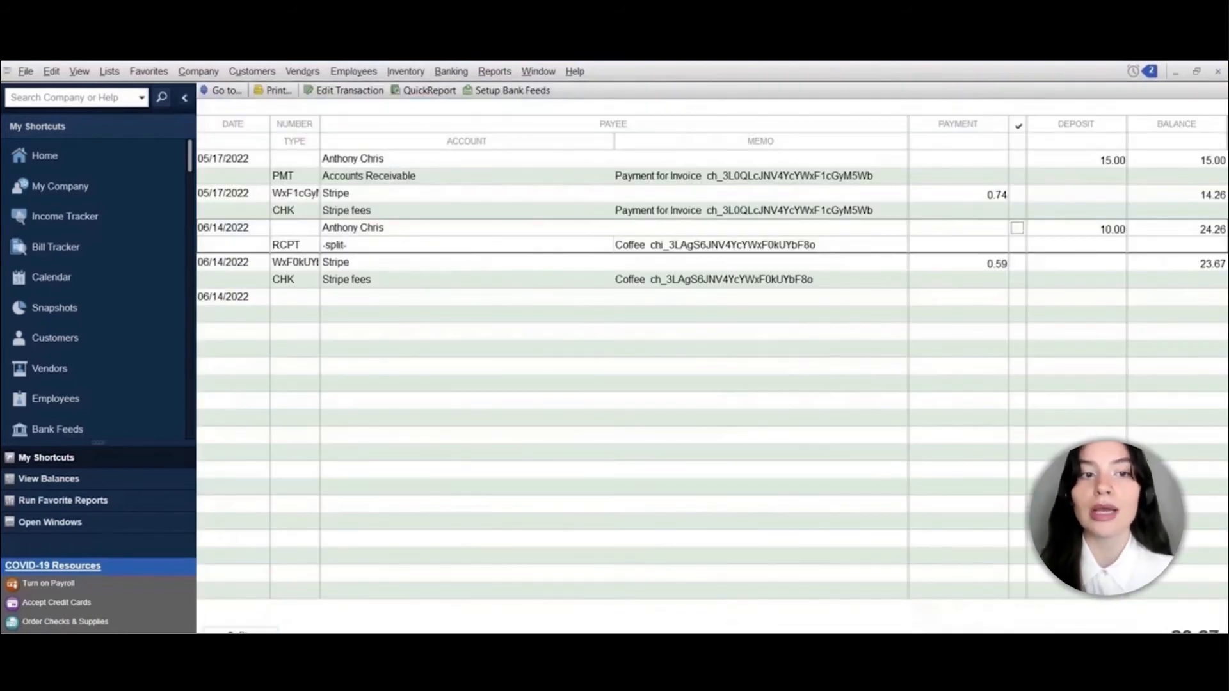
left_click(495, 71)
View the Profit & Loss Detail report, then return to Synder's transactions page
mouse_move(568, 266)
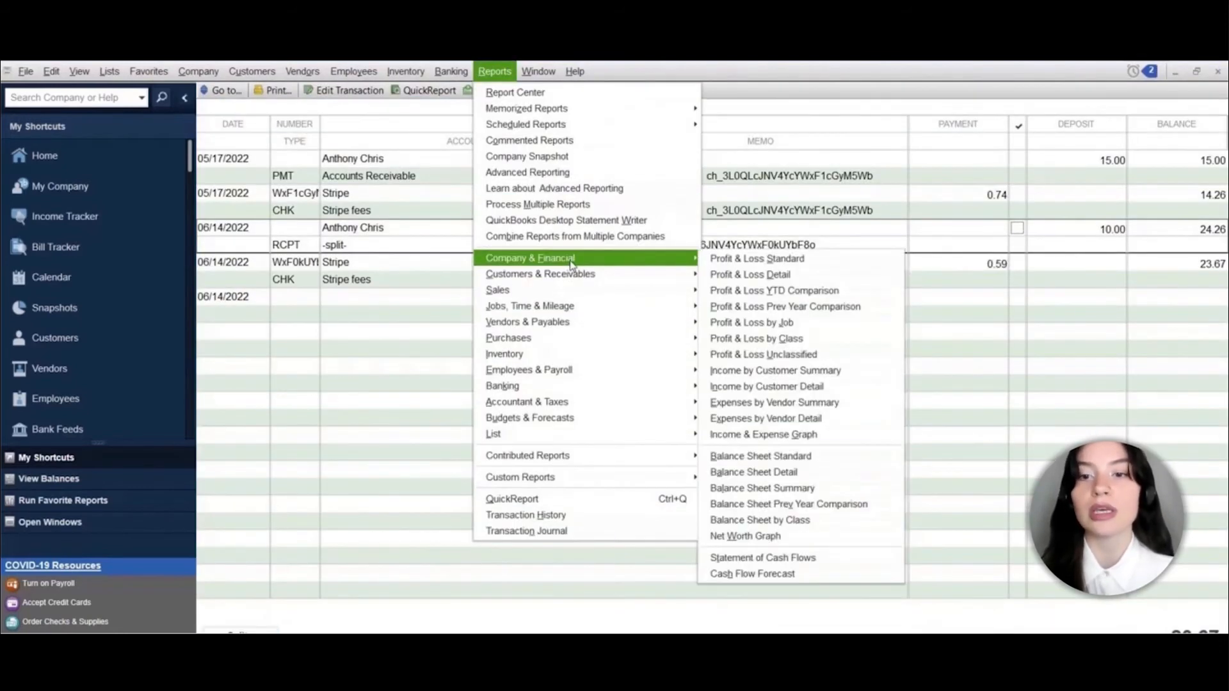
left_click(750, 275)
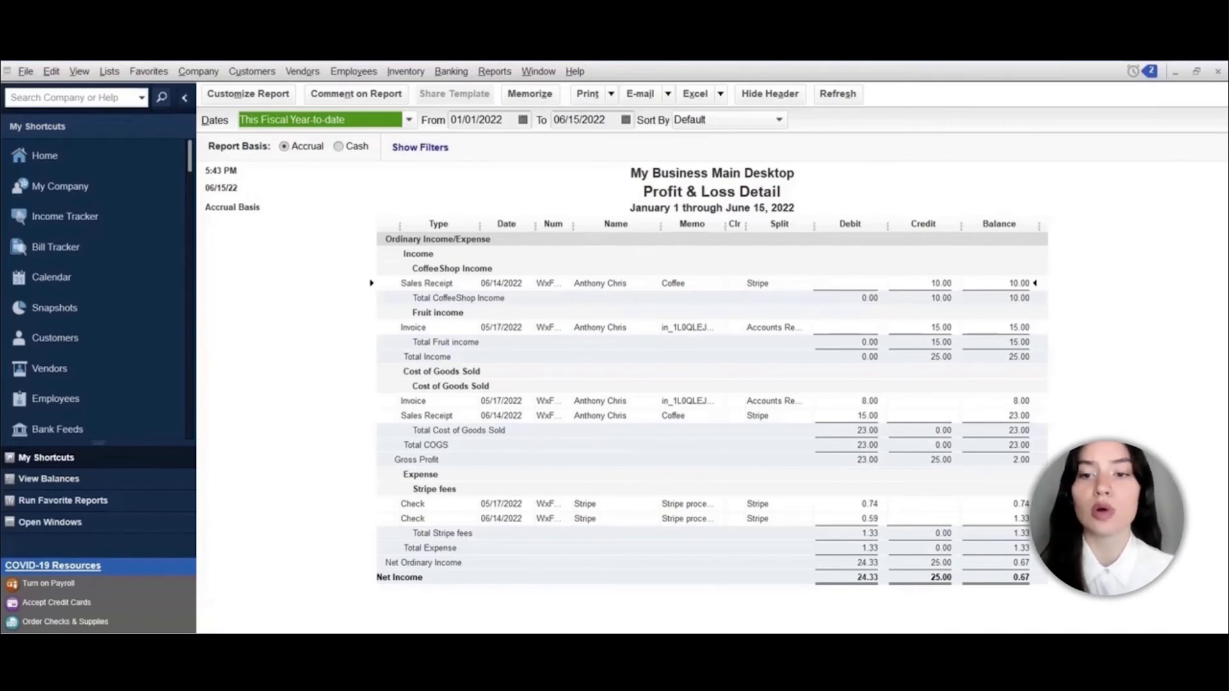
mouse_move(168, 645)
left_click(224, 608)
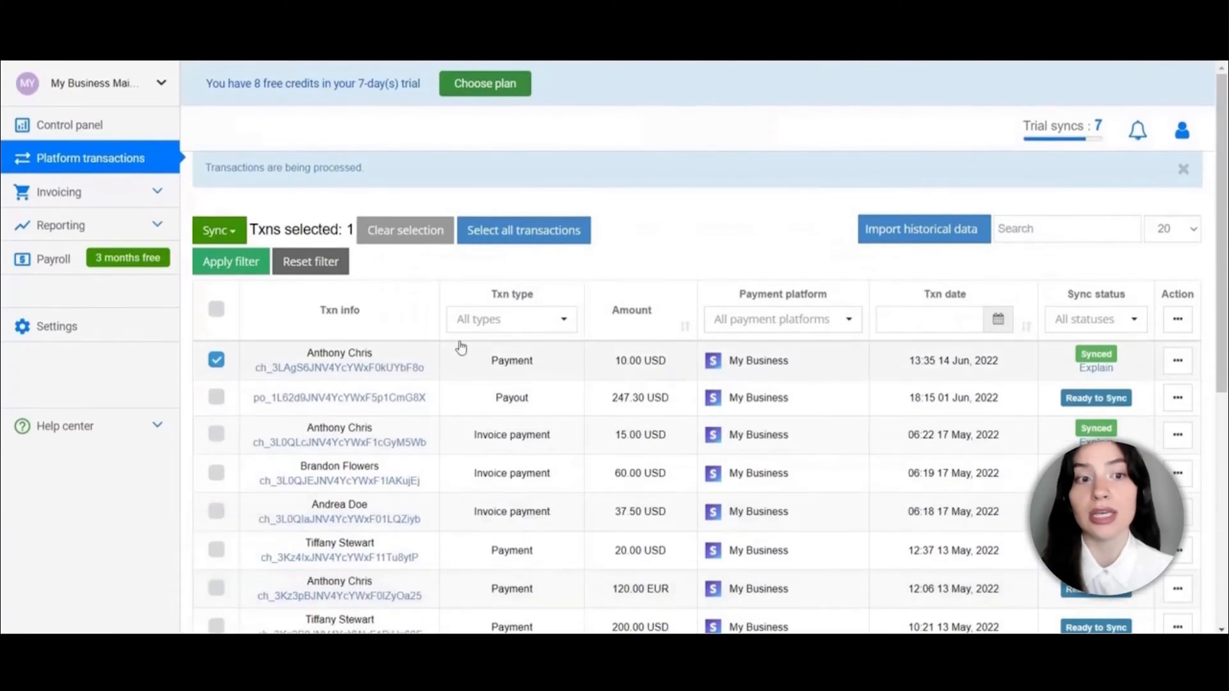
Clear the selection and import My Business (Stripe) transactions from 15 May 2022 for review
left_click(421, 230)
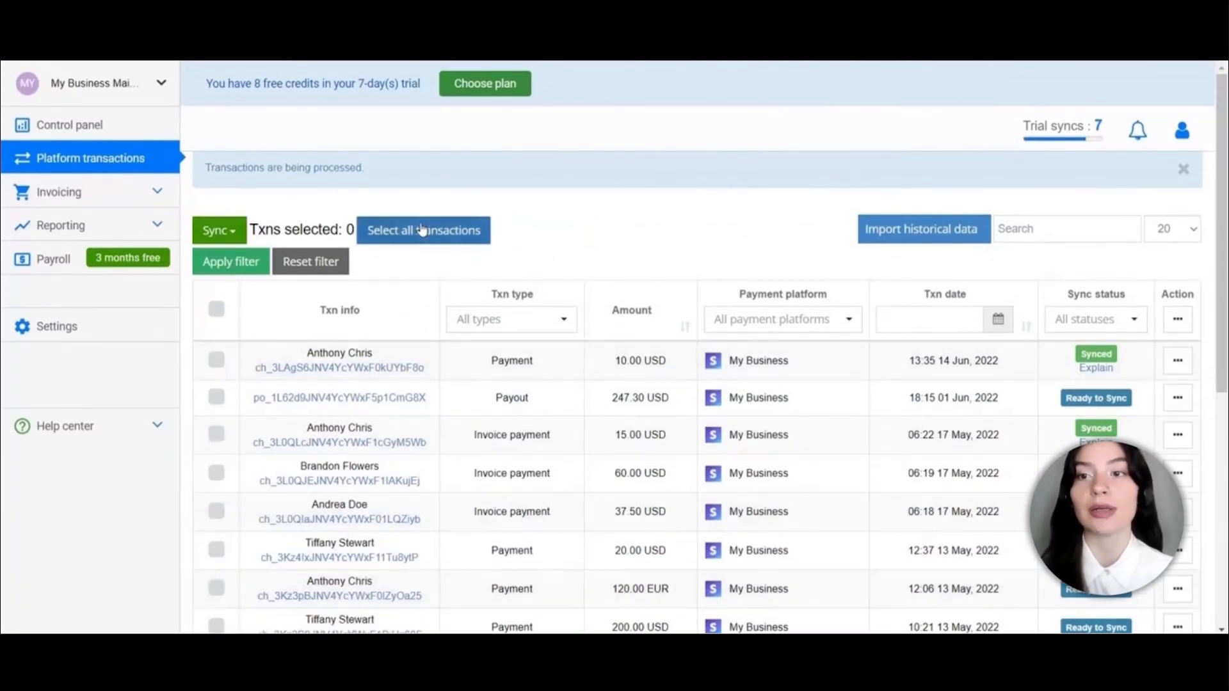
left_click(912, 241)
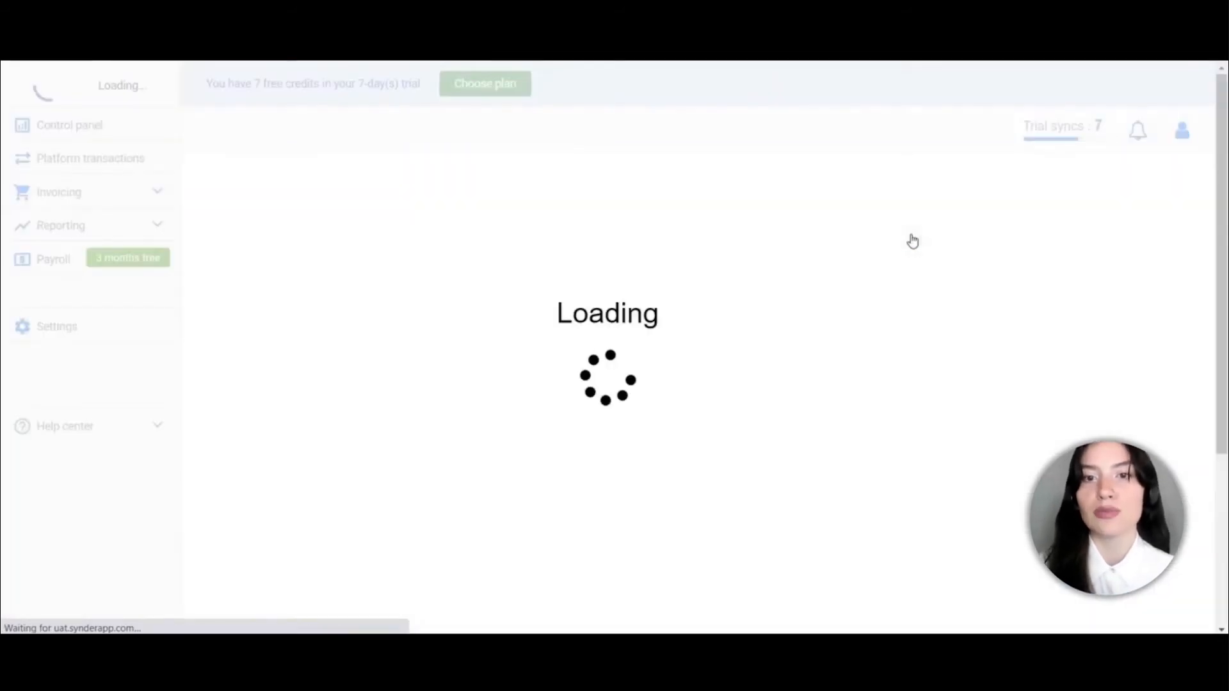
left_click(494, 247)
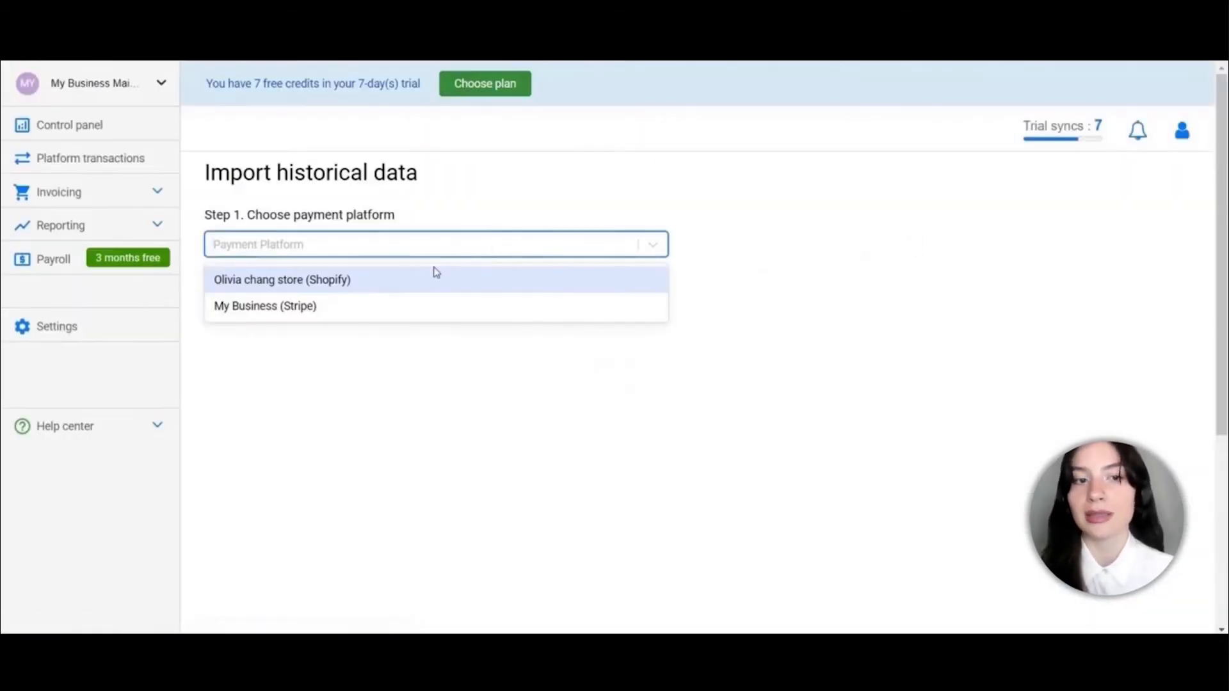
left_click(350, 311)
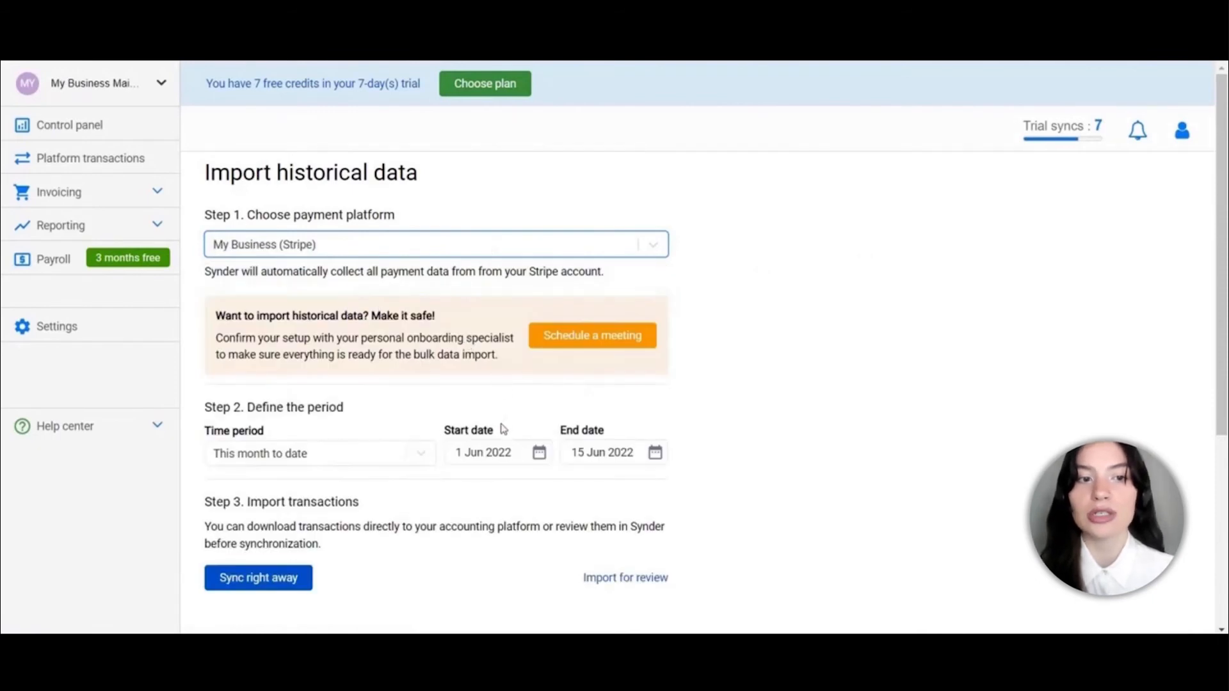
scroll(503, 422, "down", 3)
left_click(491, 361)
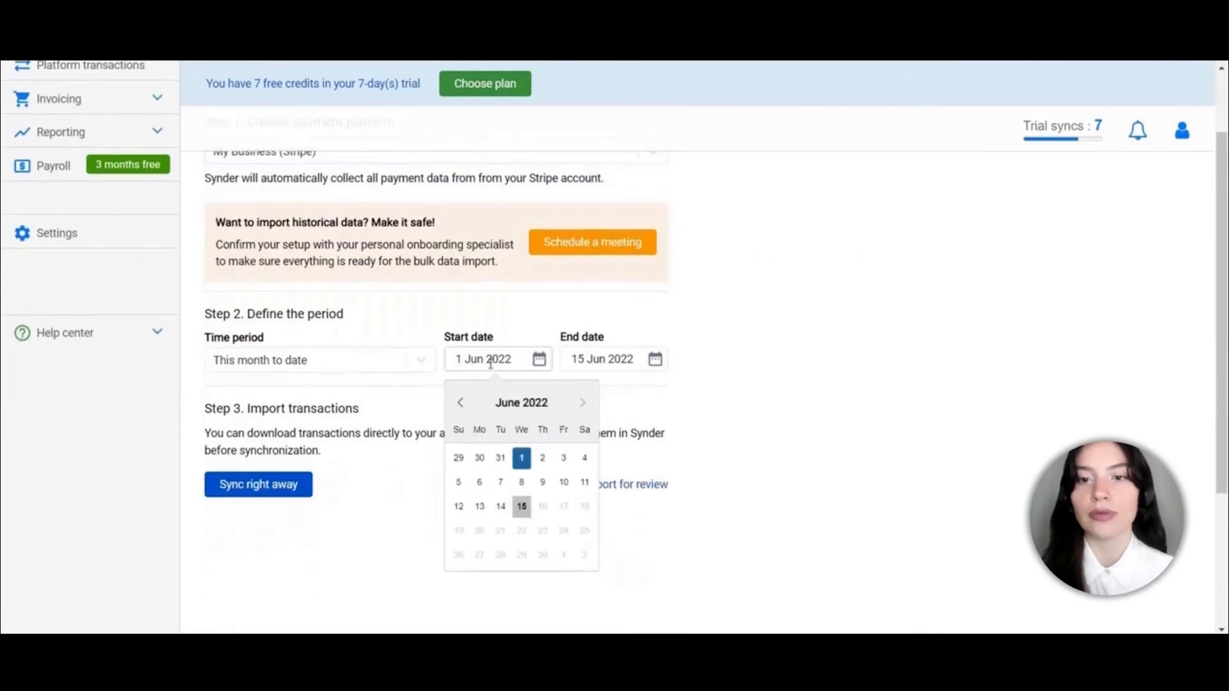
left_click(460, 403)
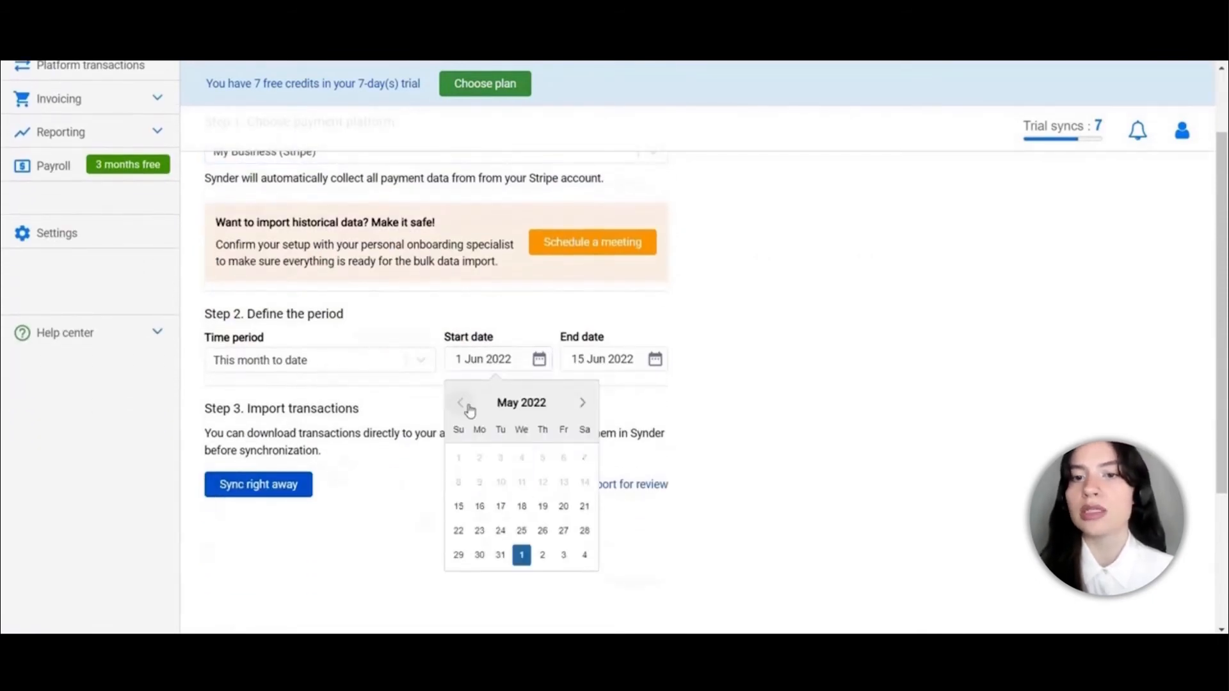
left_click(459, 506)
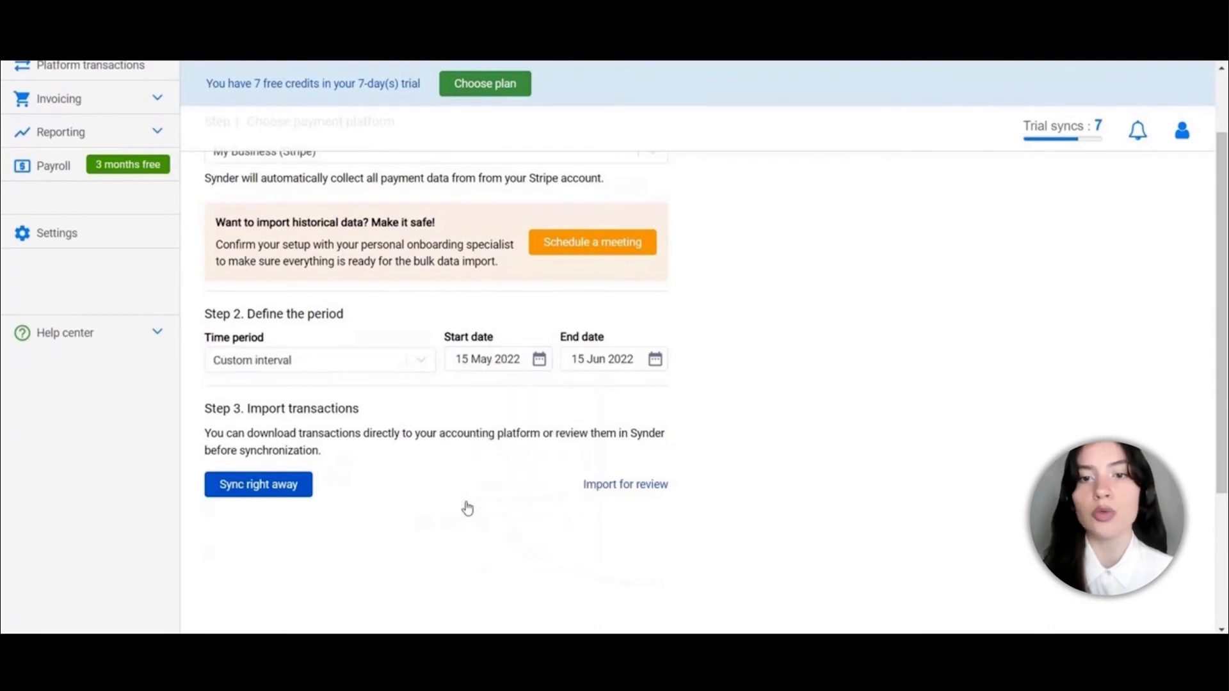
left_click(604, 487)
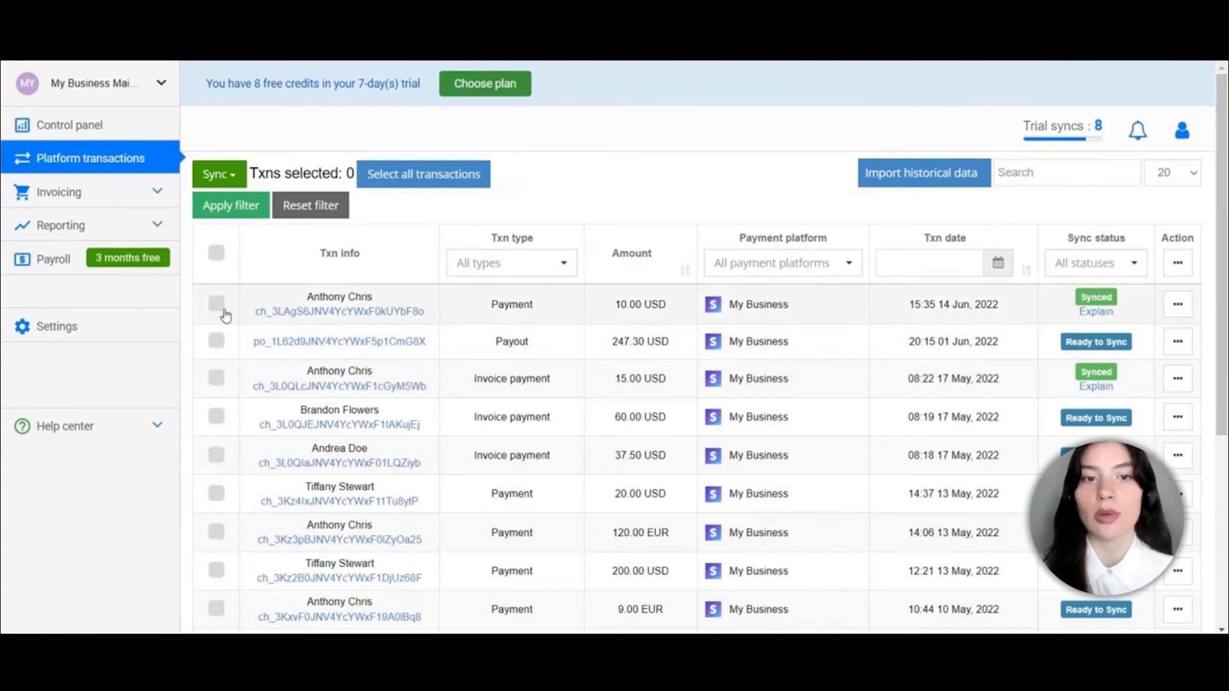
Select all imported Stripe transactions in the Platform transactions list
left_click(216, 254)
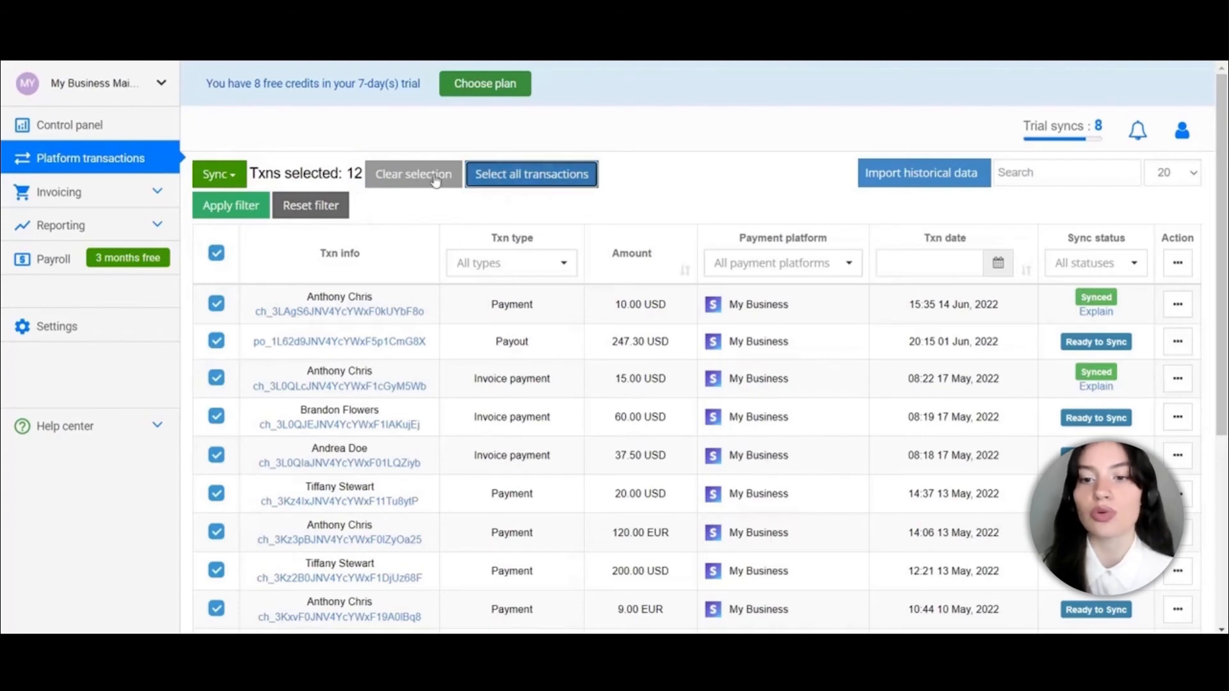
Select the 247.30 USD payout and the 60.00, 37.50, 20.00, 120.00 EUR, 200.00, 9.00 EUR payments
left_click(407, 173)
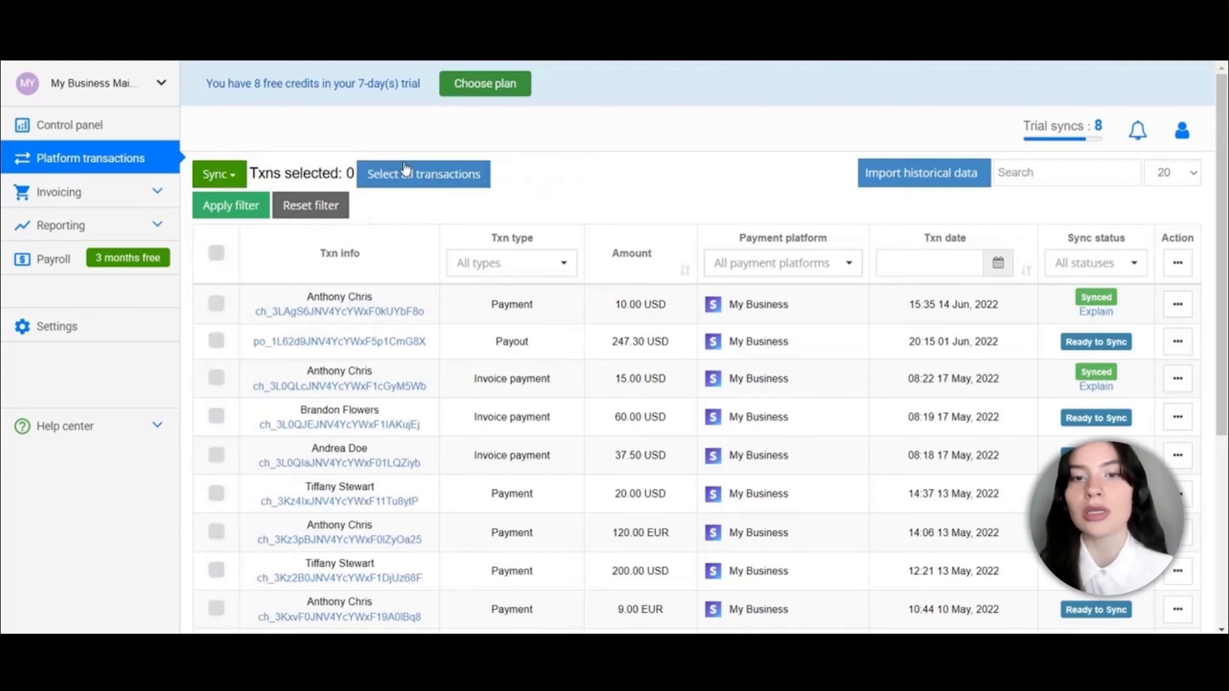
left_click(214, 343)
left_click(216, 416)
left_click(216, 455)
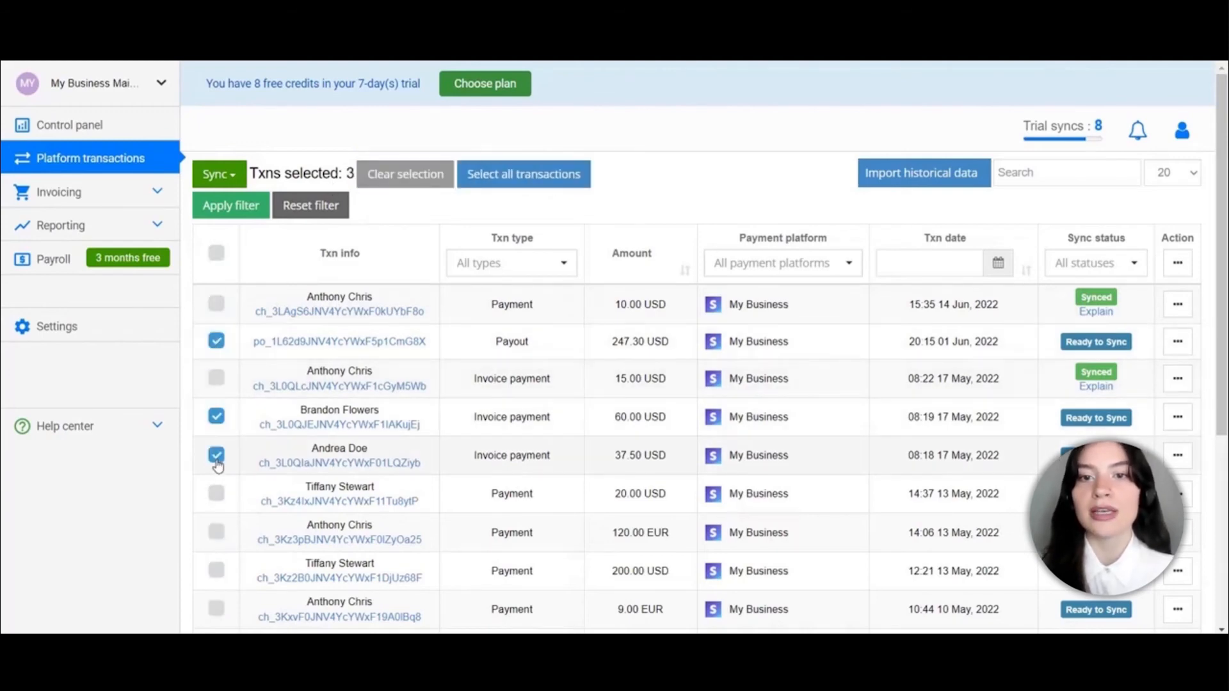
left_click(217, 494)
left_click(216, 532)
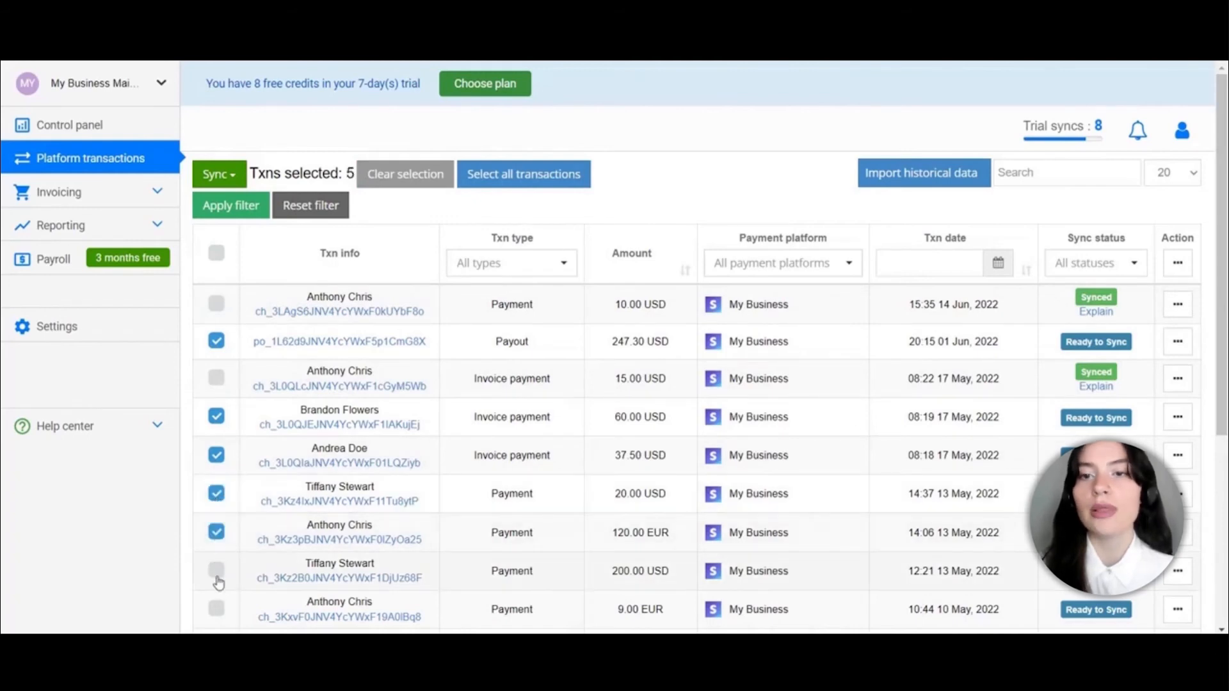
left_click(216, 571)
left_click(217, 610)
Sync the seven selected transactions and confirm
left_click(224, 177)
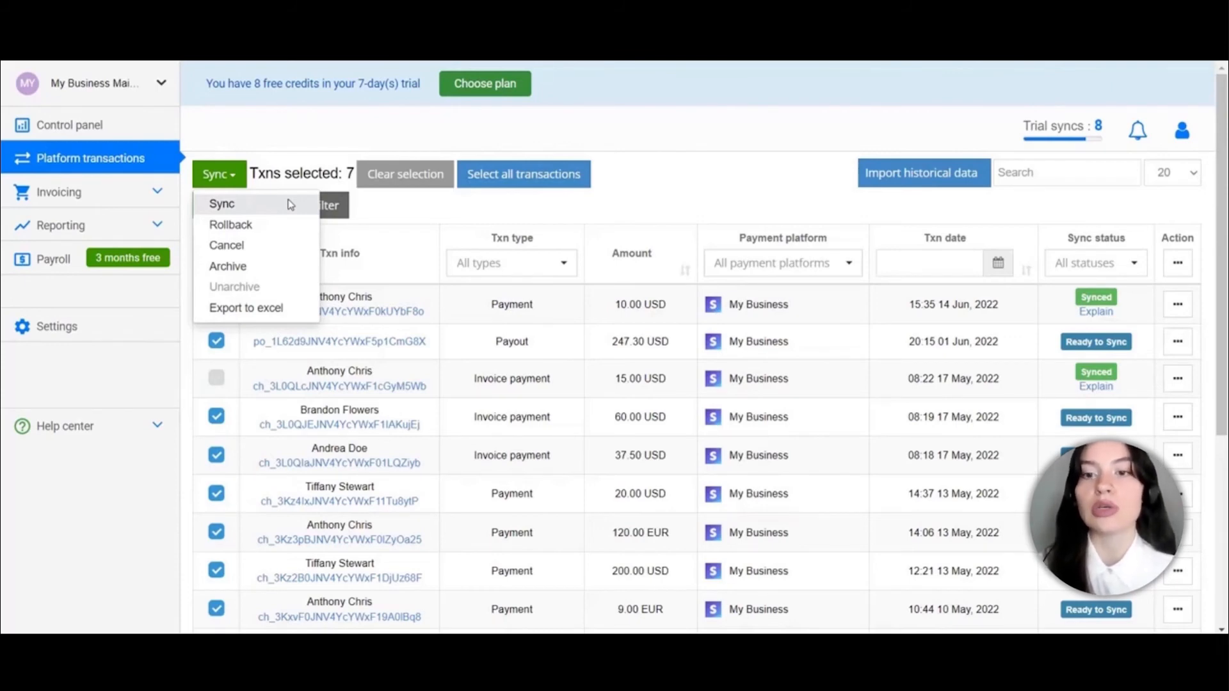
left_click(290, 205)
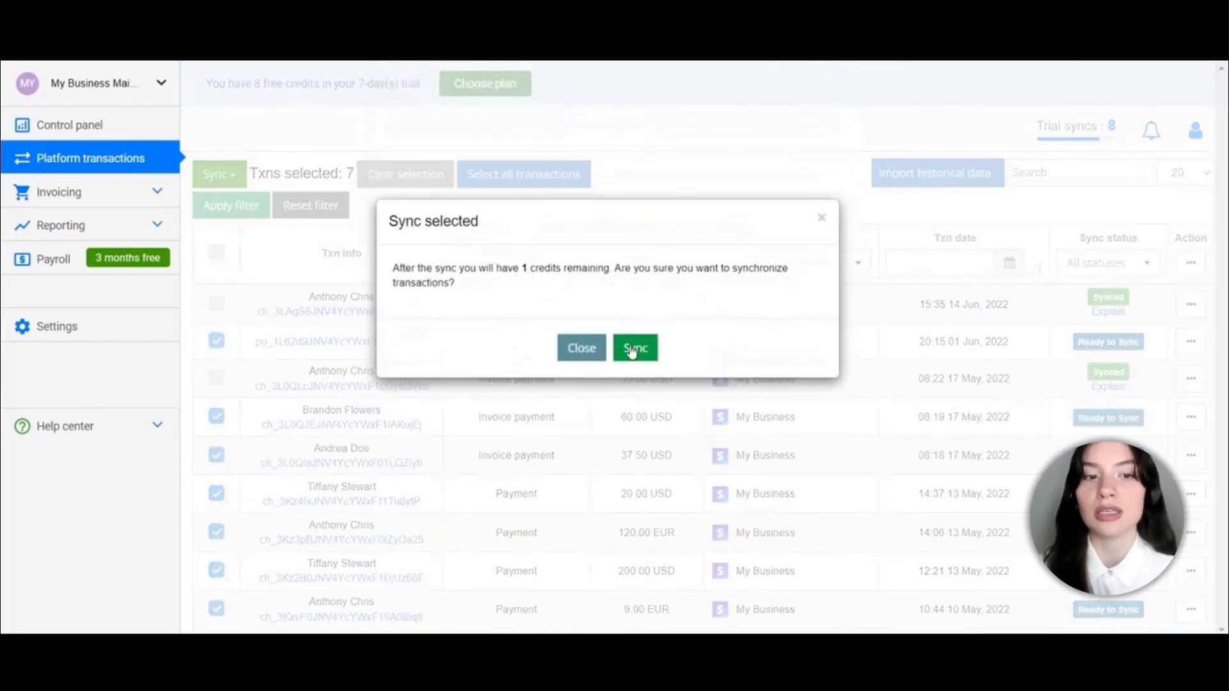
left_click(632, 349)
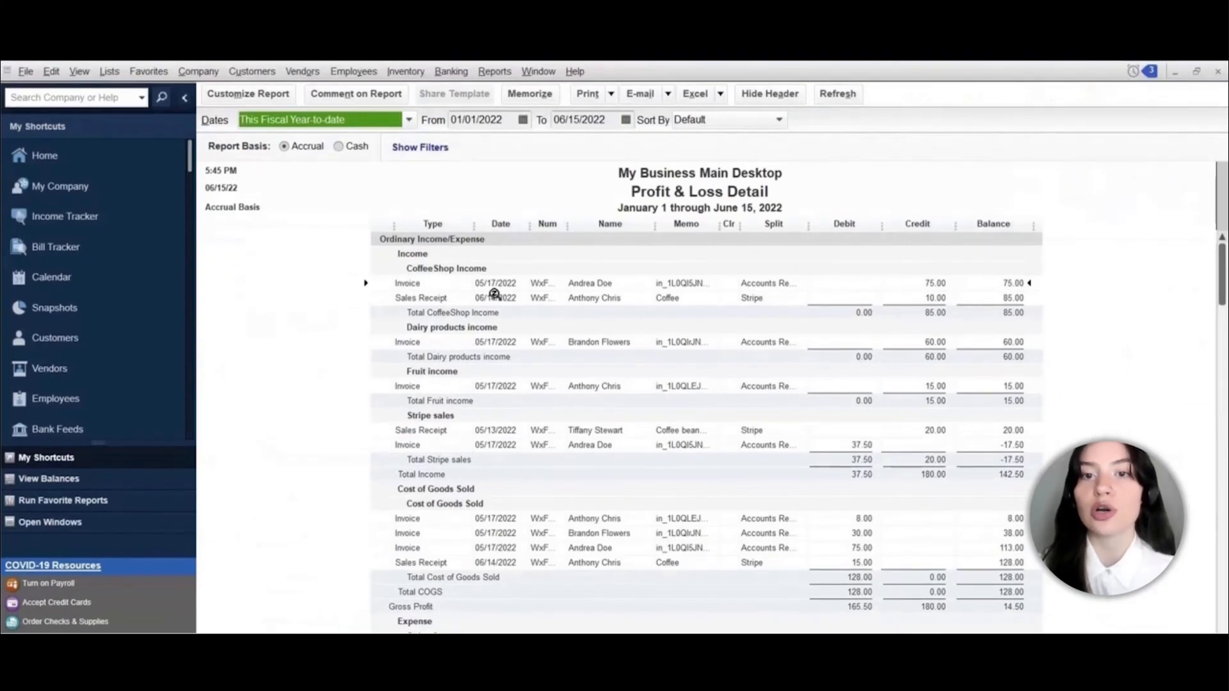
Open the Stripe account register from the Chart of Accounts
left_click(109, 72)
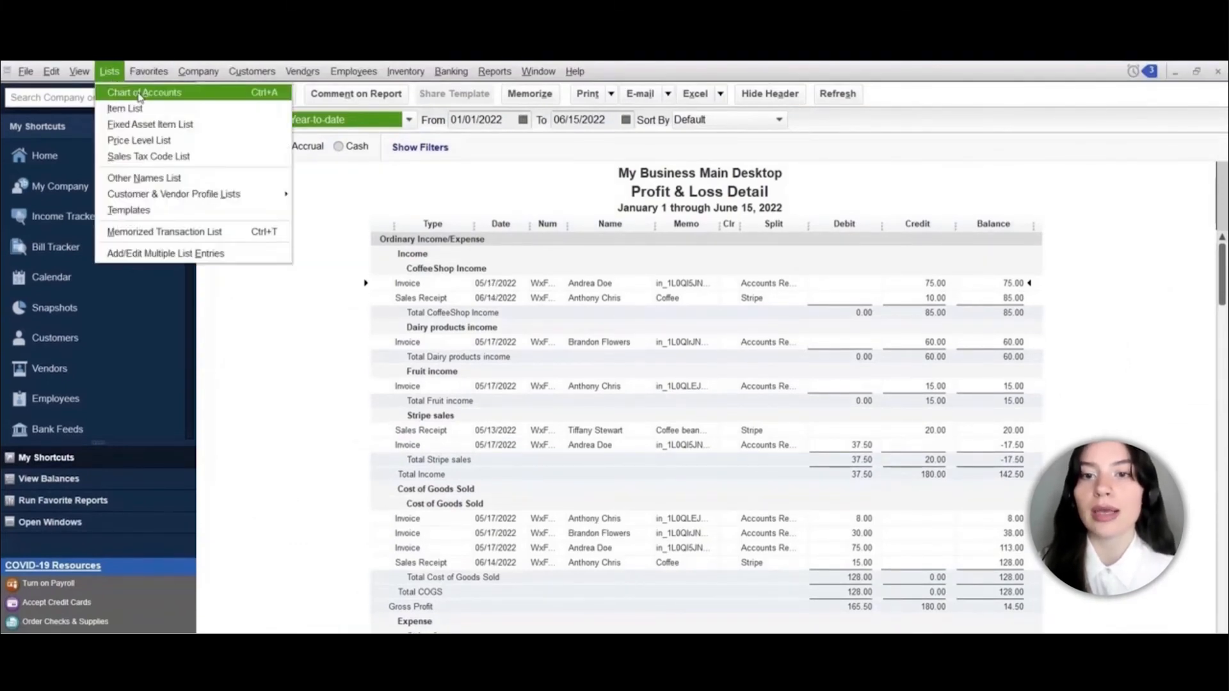
left_click(140, 94)
double_click(266, 247)
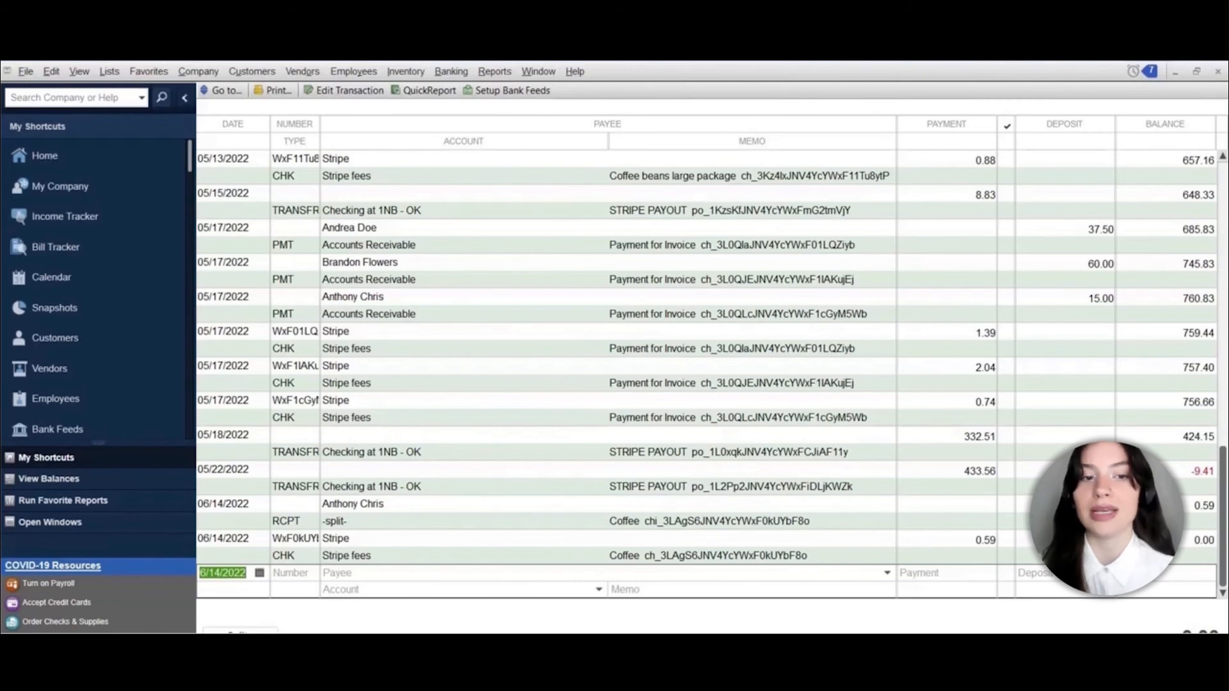
Run the Profit & Loss Detail report and scroll through Stripe sales and fees, total income 1,418.58
left_click(494, 71)
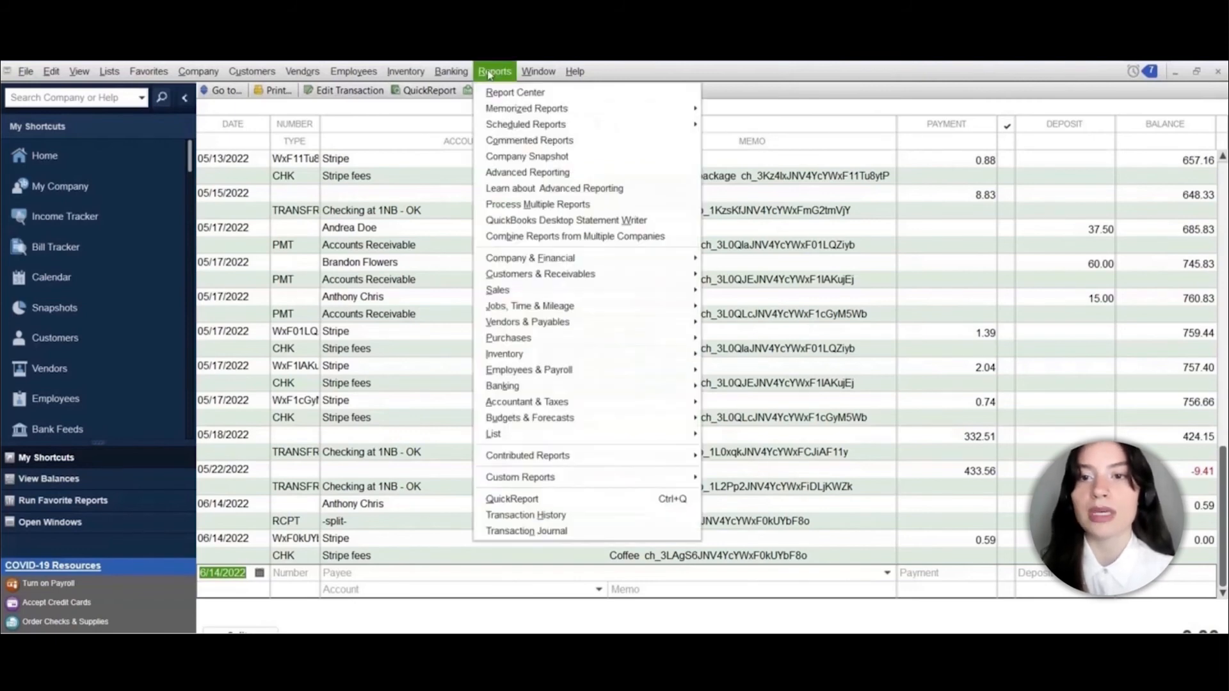
mouse_move(538, 259)
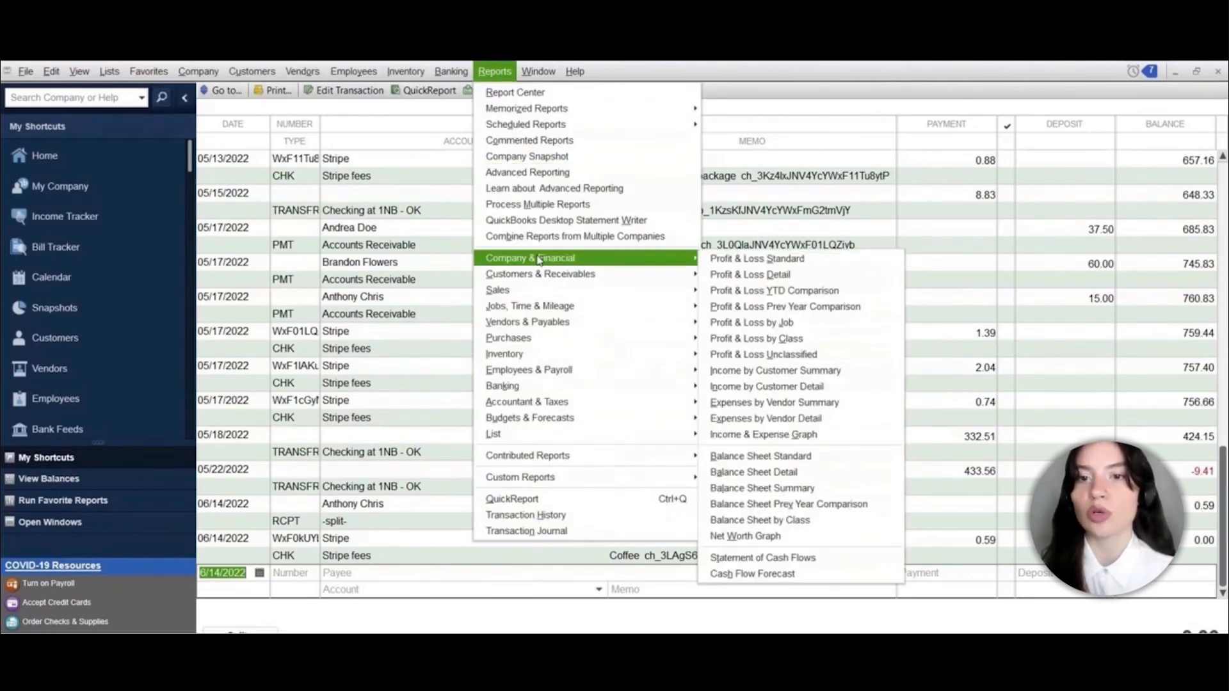
left_click(743, 275)
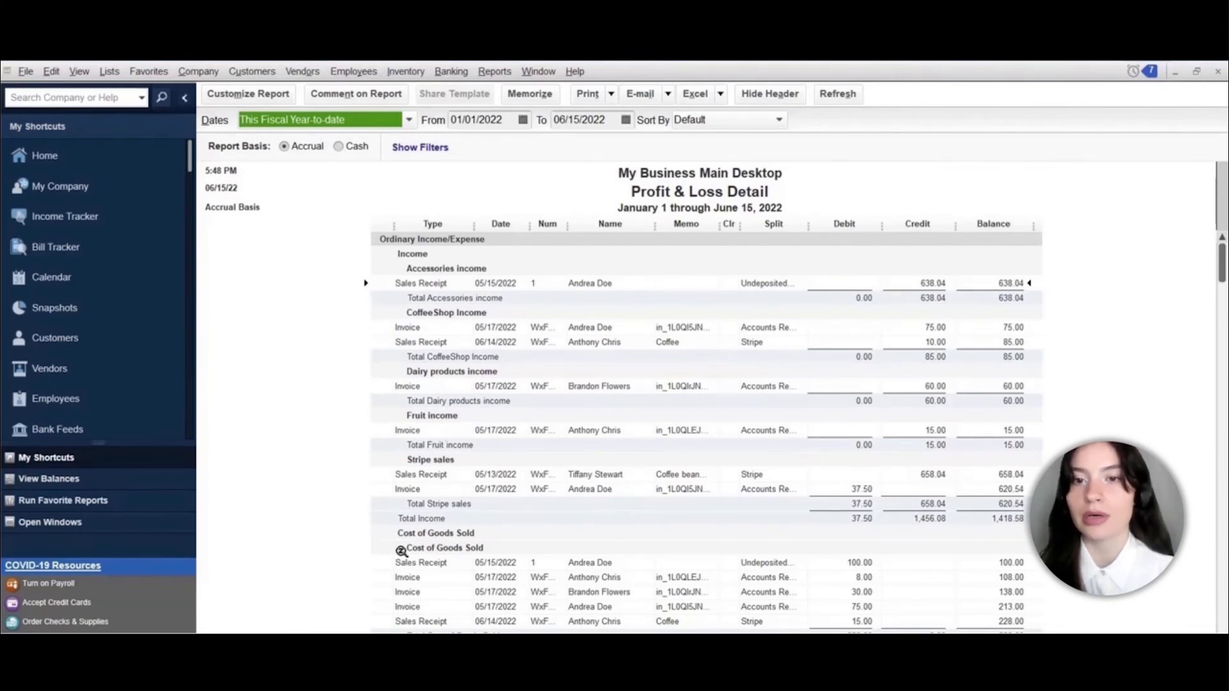
scroll(423, 537, "down", 3)
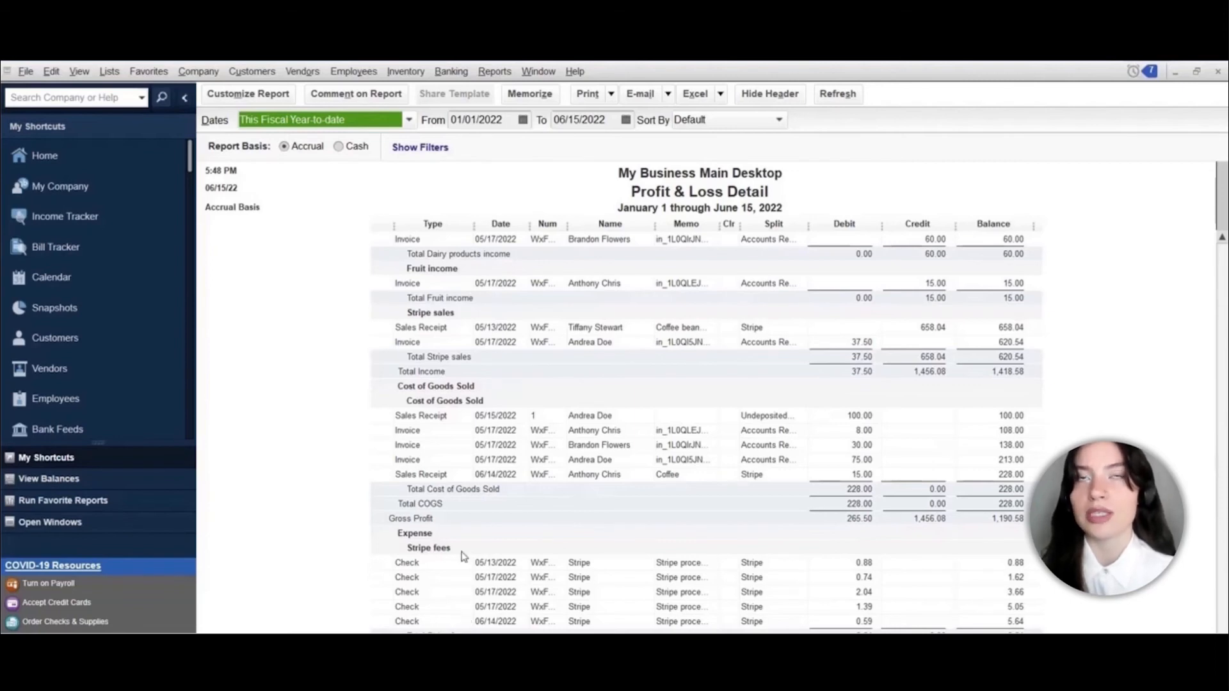
scroll(464, 557, "up", 3)
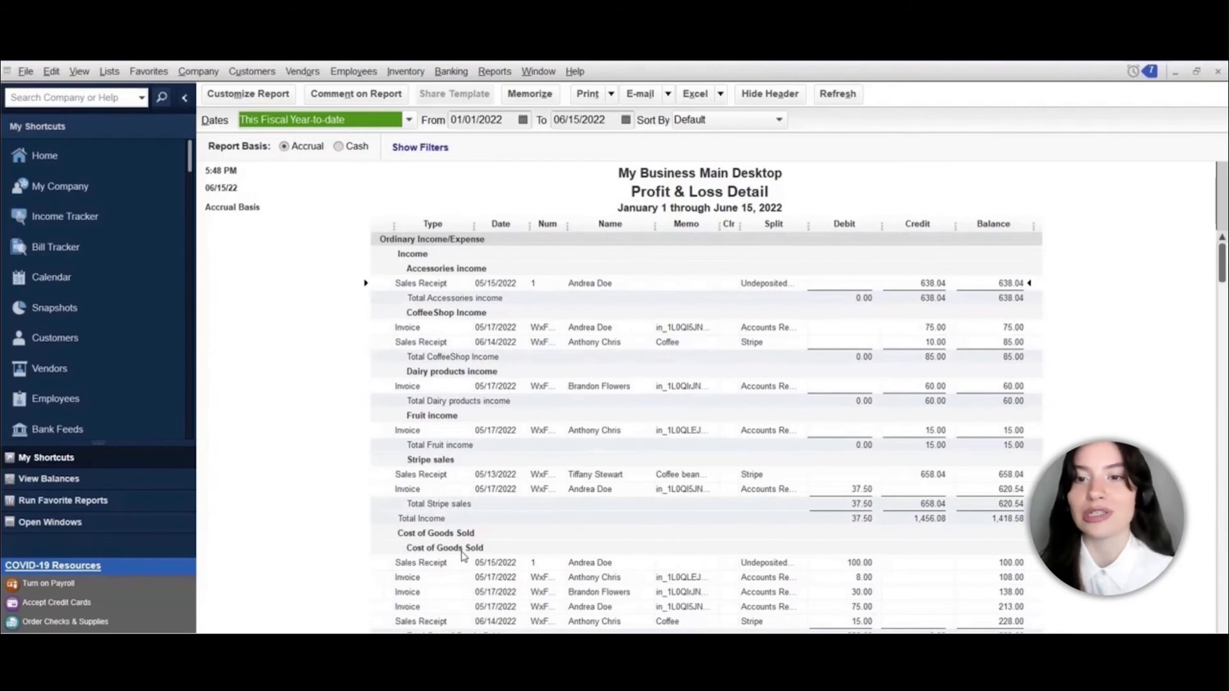
left_click(452, 72)
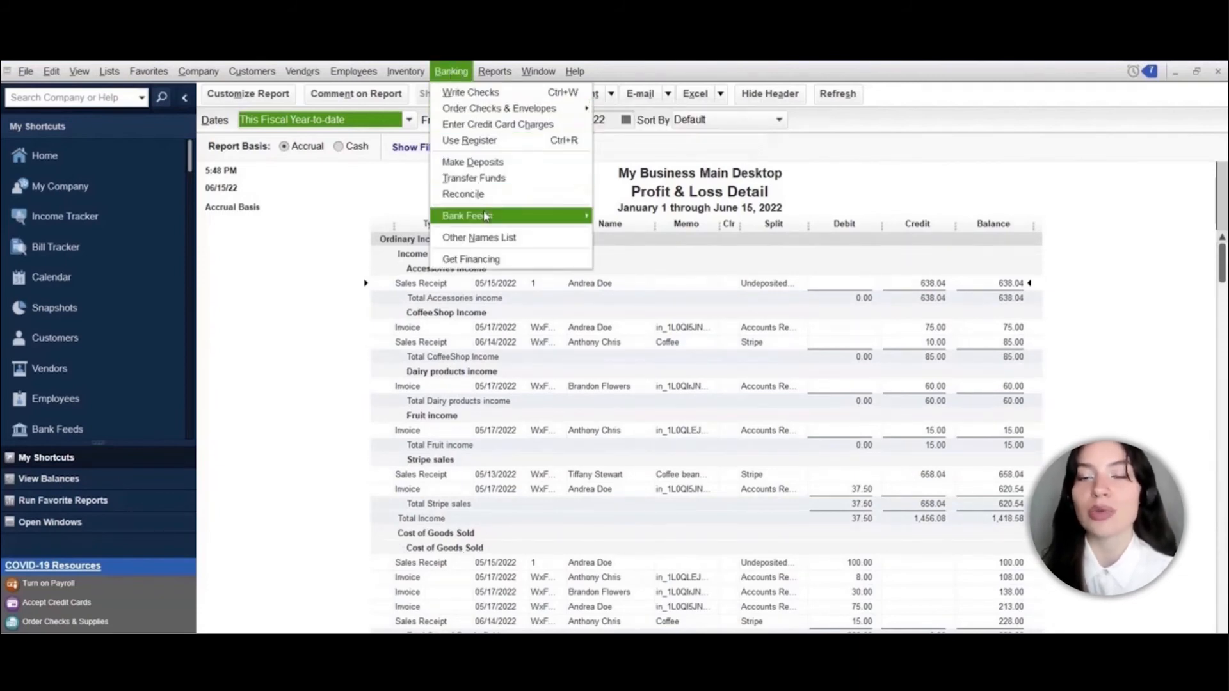
In the Bank Feeds Center, add/approve the three auto-matched payout transfers for Checking at 1NB - OK
mouse_move(484, 216)
left_click(600, 218)
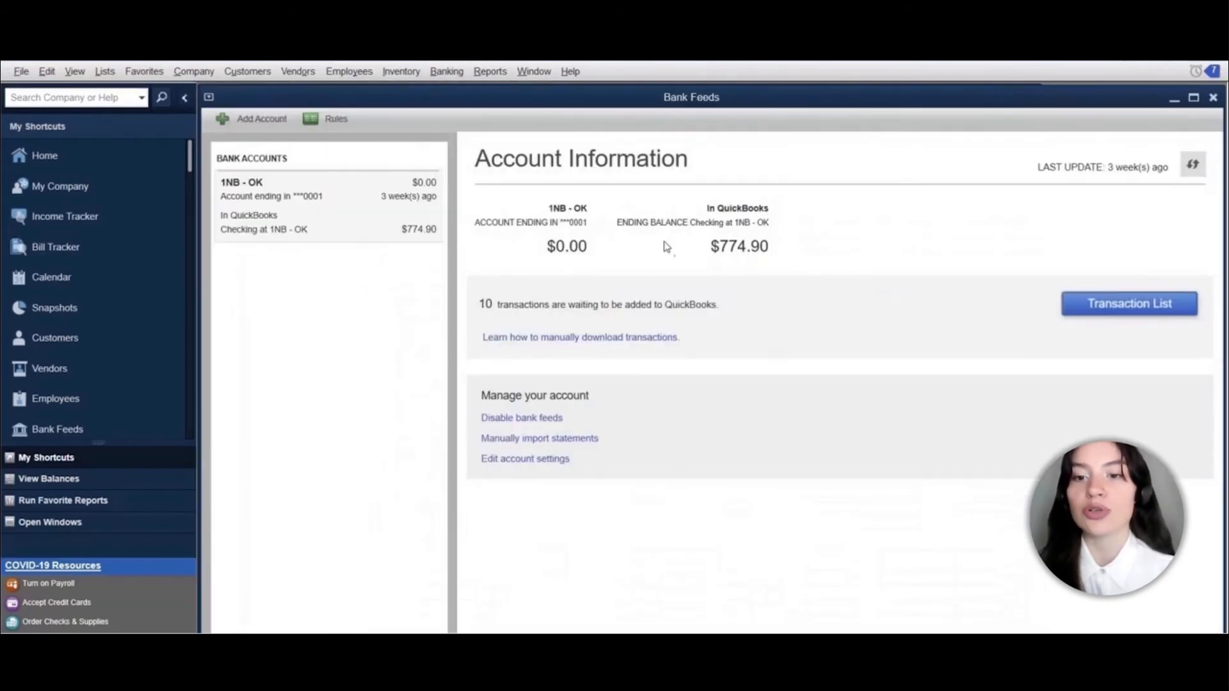
left_click(1099, 306)
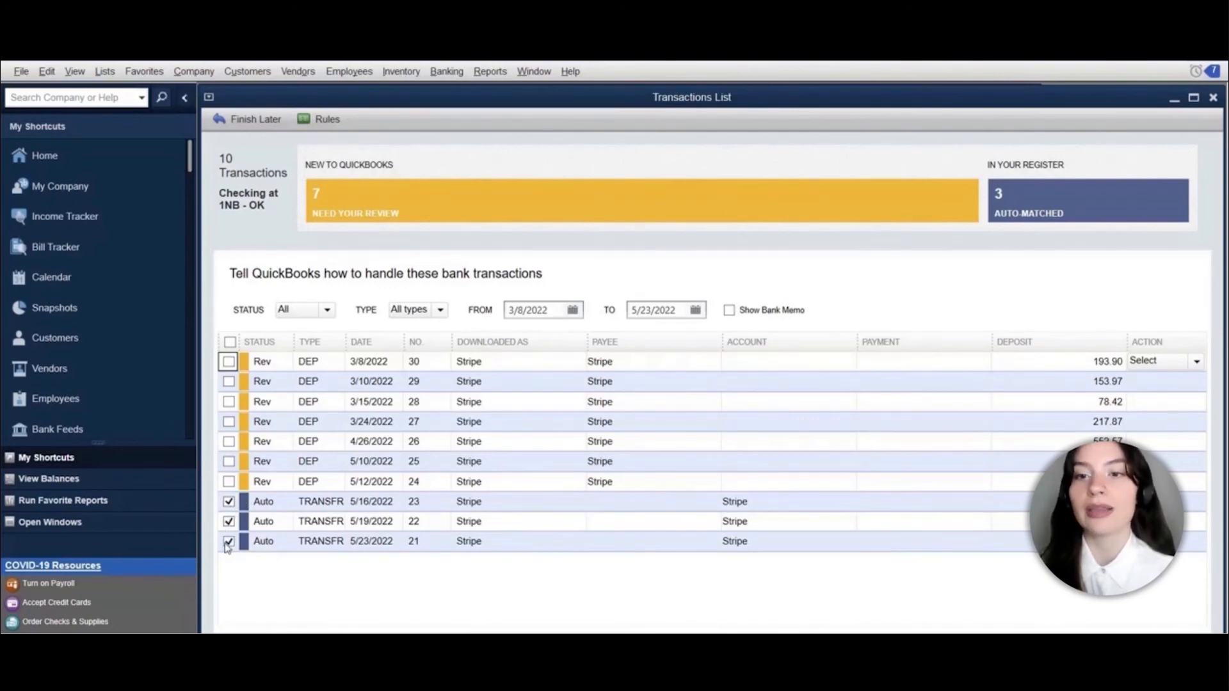
left_click(325, 589)
left_click(261, 642)
left_click(262, 612)
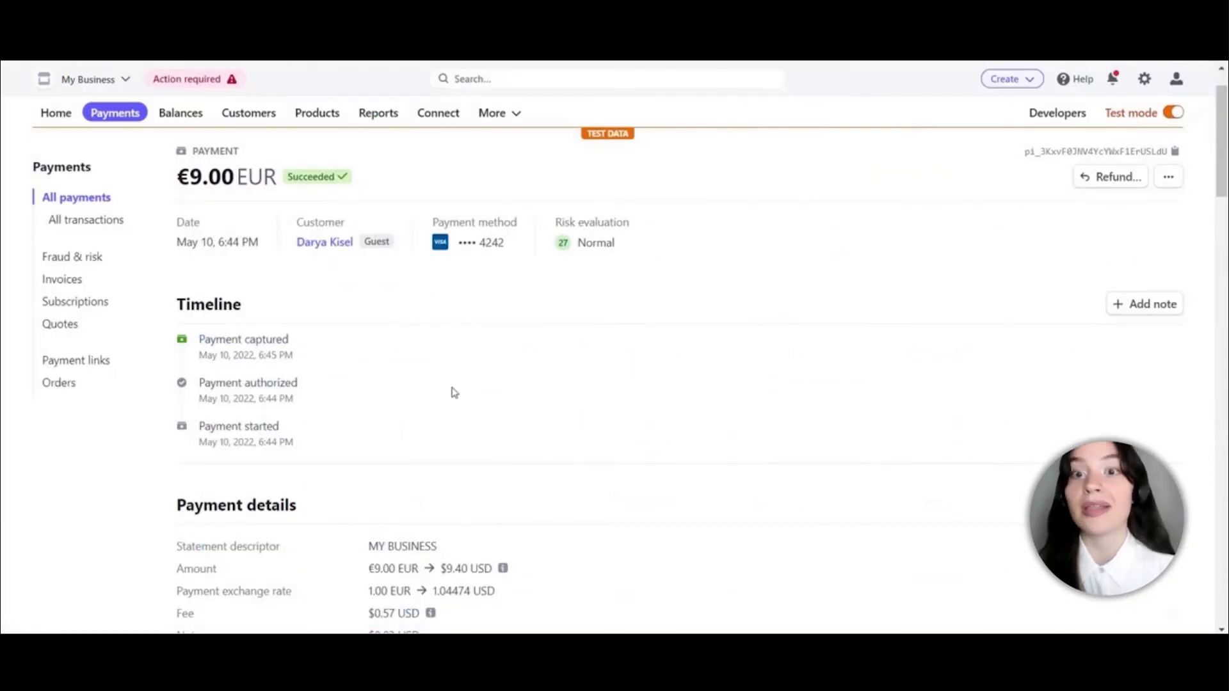
Scroll through the Stripe details of the 9.00 EUR payment converted to 9.40 USD
scroll(454, 393, "down", 1)
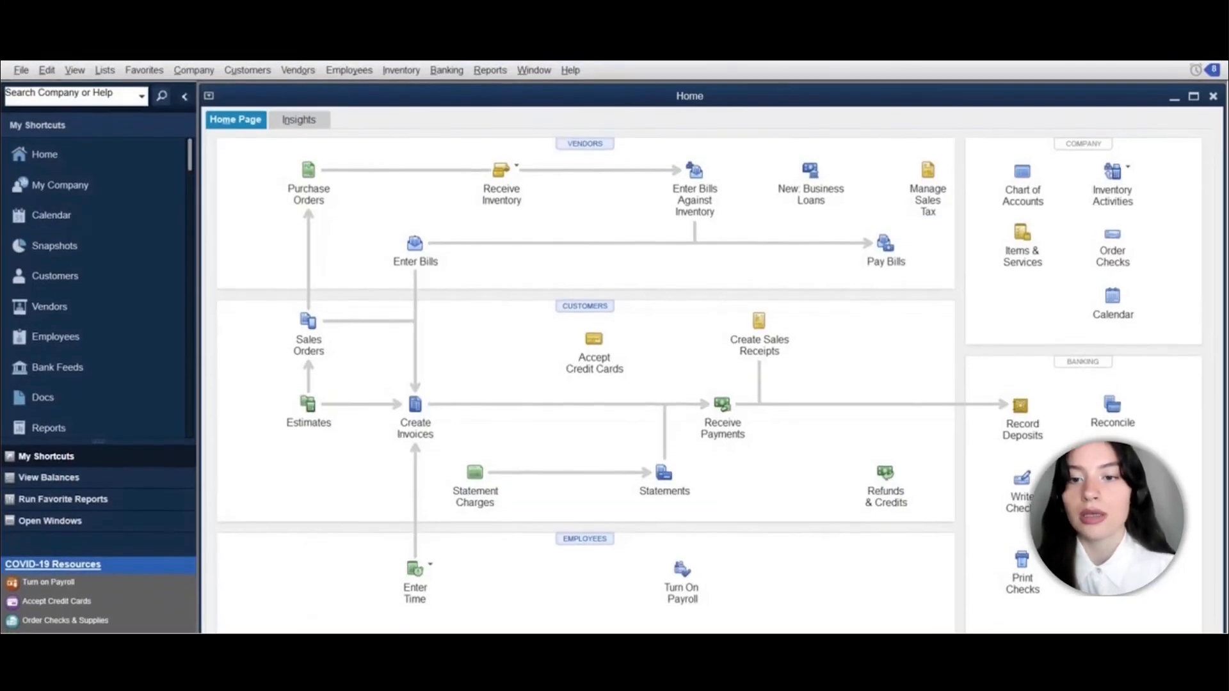
From the Chart of Accounts, open the Stripe – US Dollar register and review the 05/10/2022 9.00 EUR Flowers receipt
left_click(106, 73)
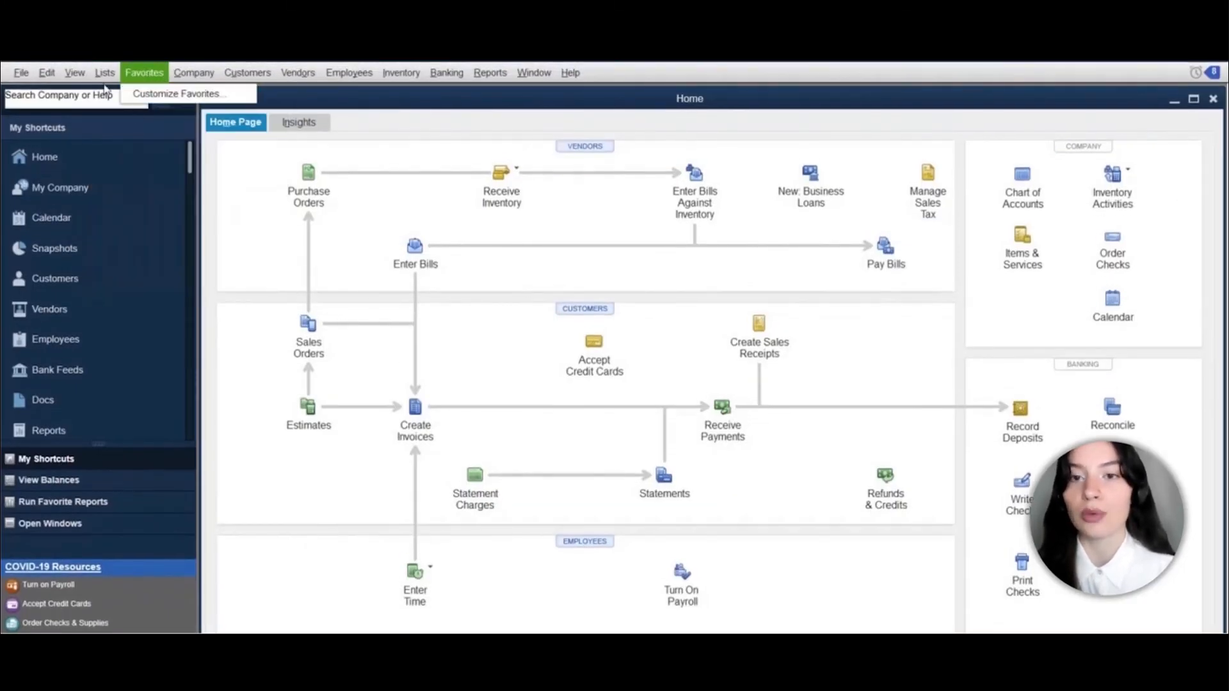
left_click(113, 96)
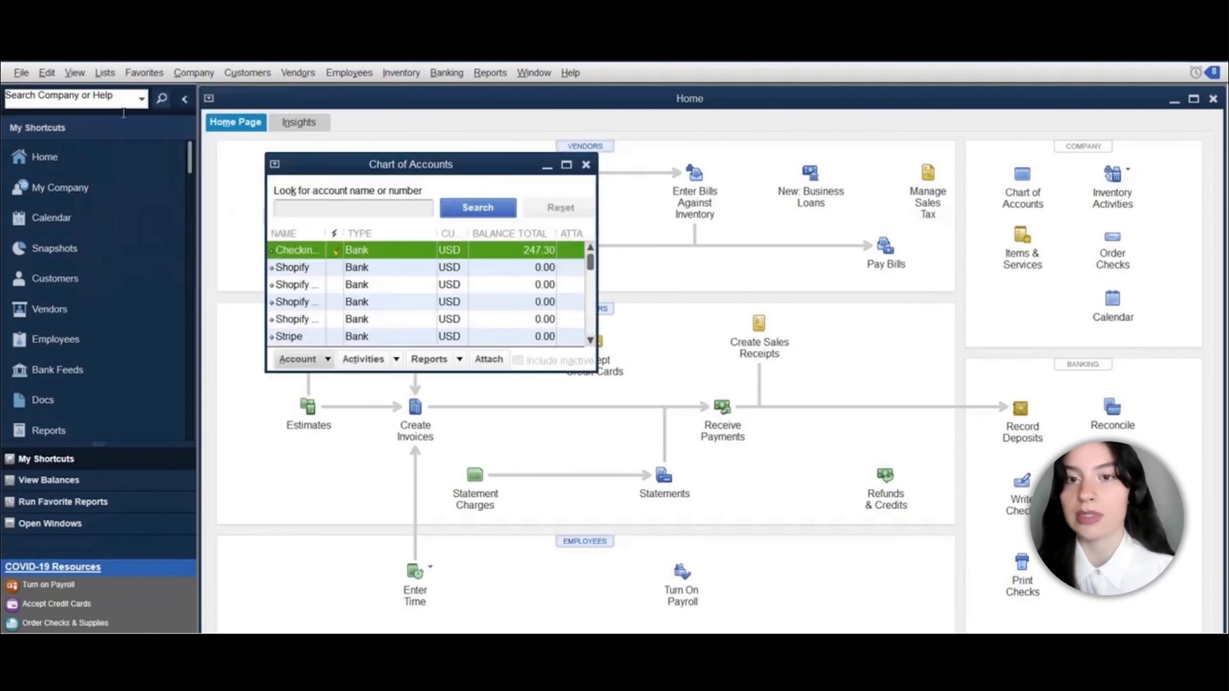
double_click(291, 339)
scroll(379, 260, "up", 5)
double_click(320, 216)
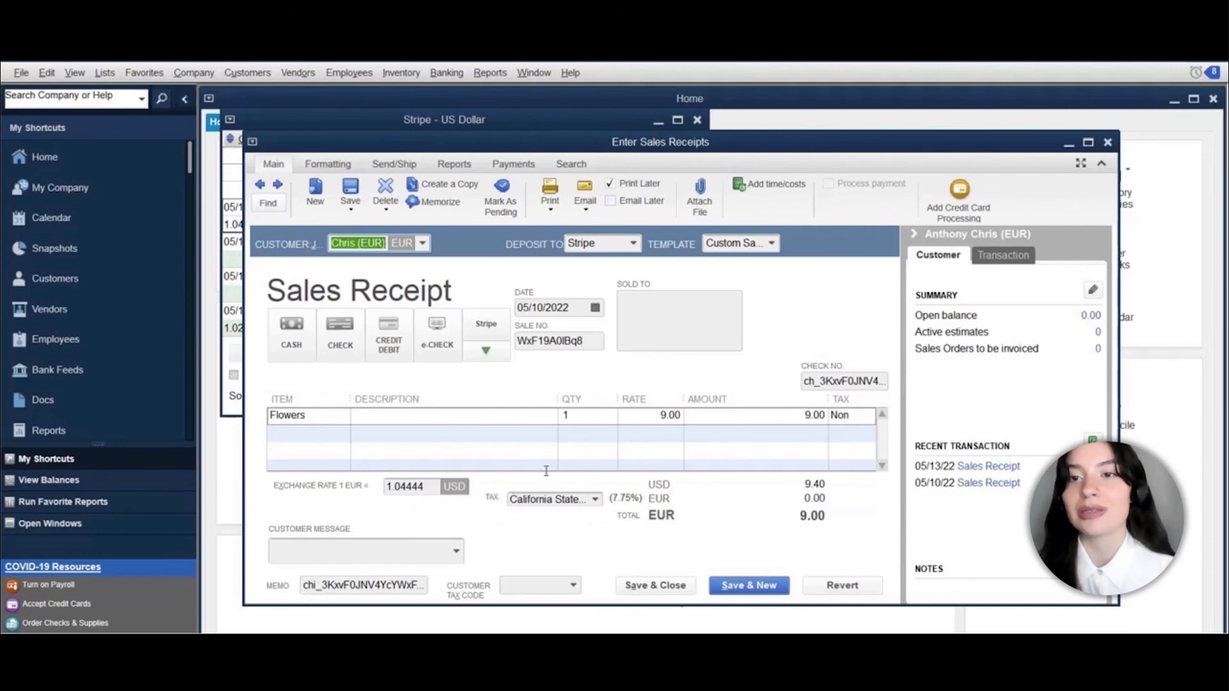
left_click(649, 584)
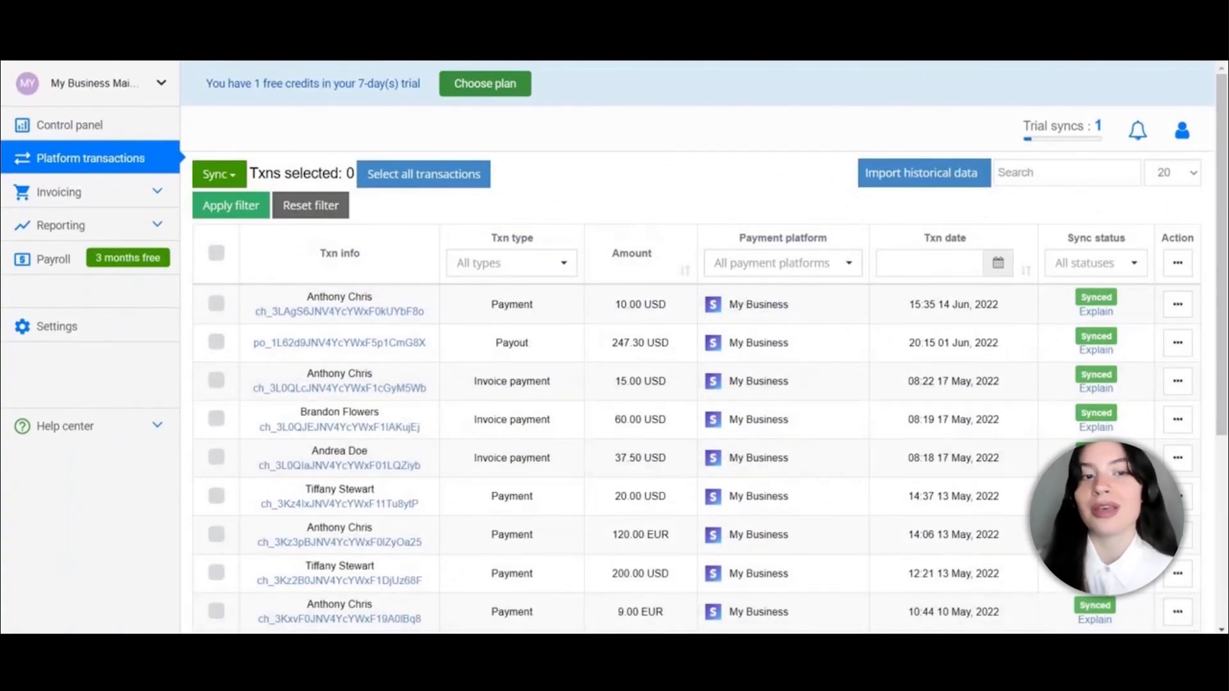
Go to Invoicing > Payment Links in the Synder sidebar
left_click(112, 206)
left_click(96, 227)
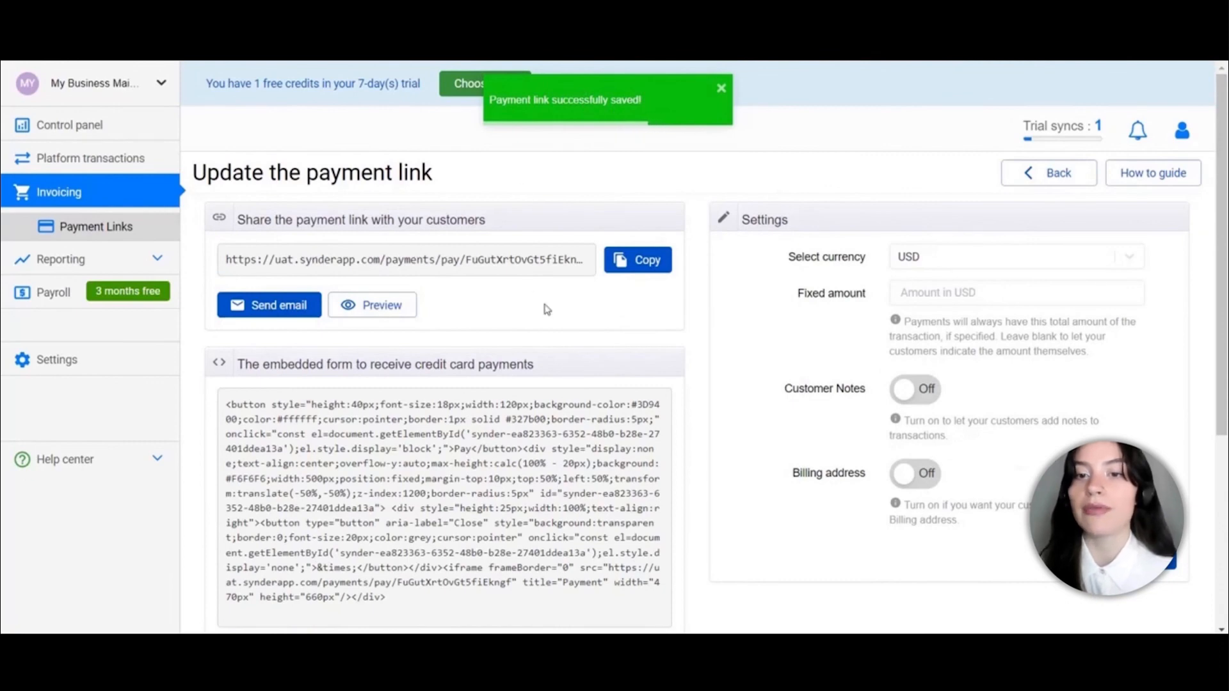
Preview the pay button, then copy the payment link and load it in a new tab
scroll(457, 464, "down", 1)
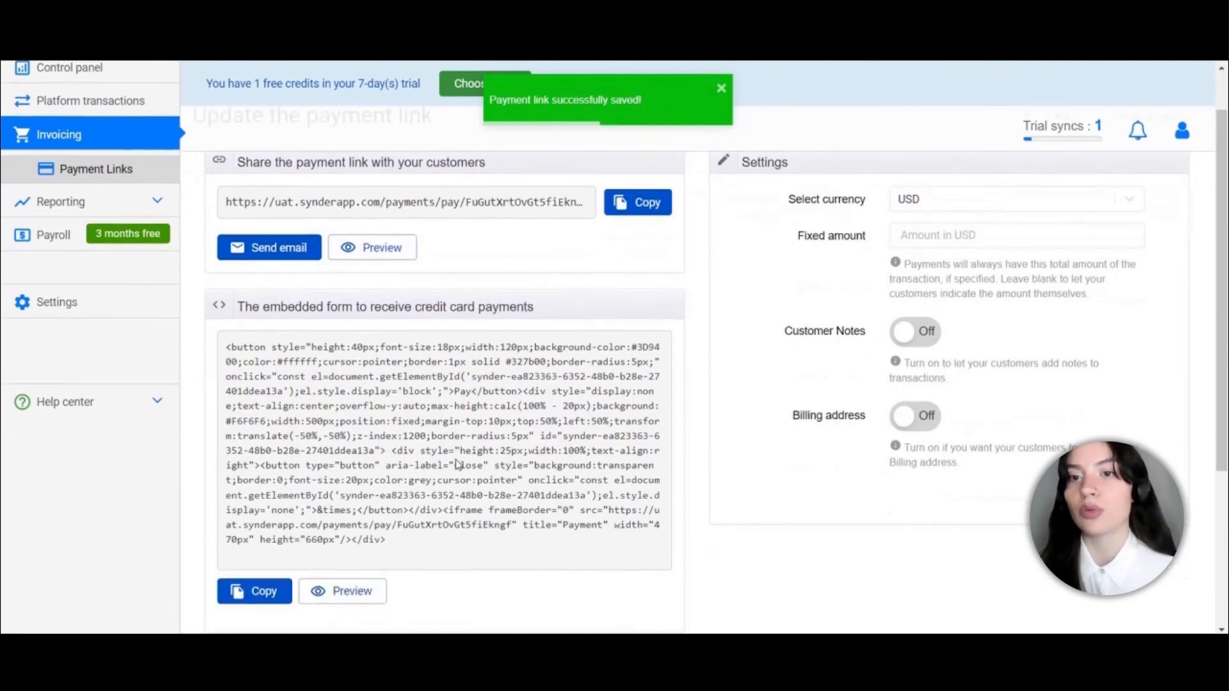
left_click(352, 592)
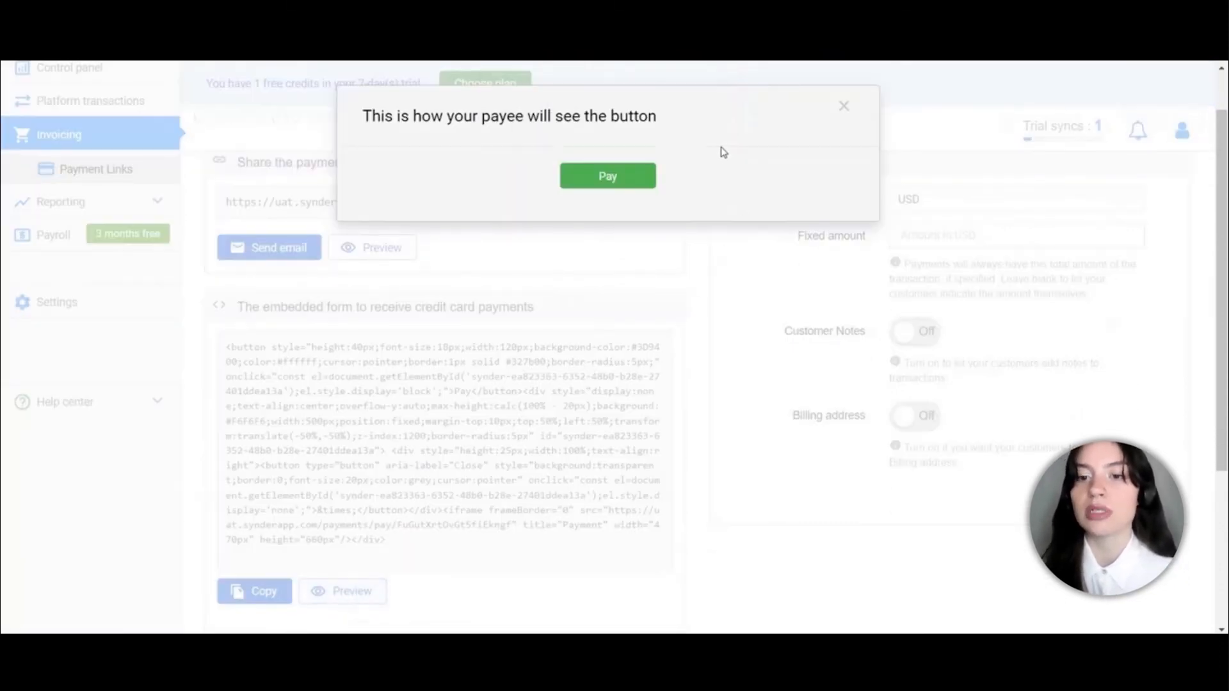
scroll(611, 114, "up", 1)
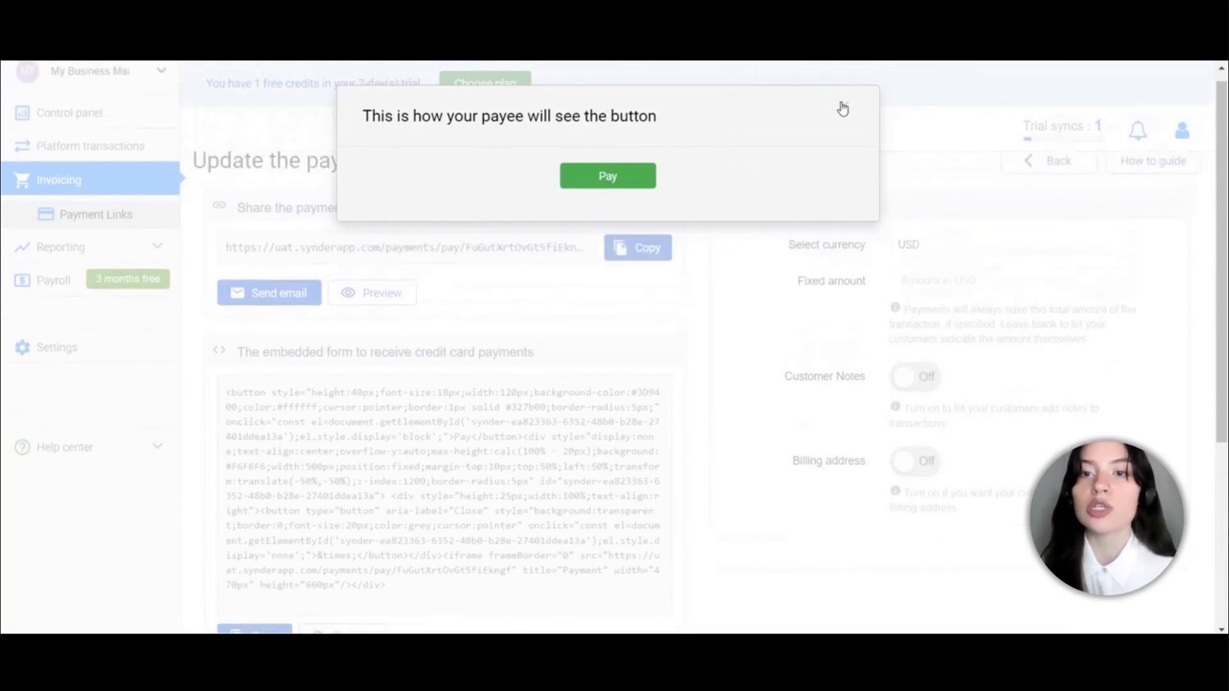
left_click(844, 107)
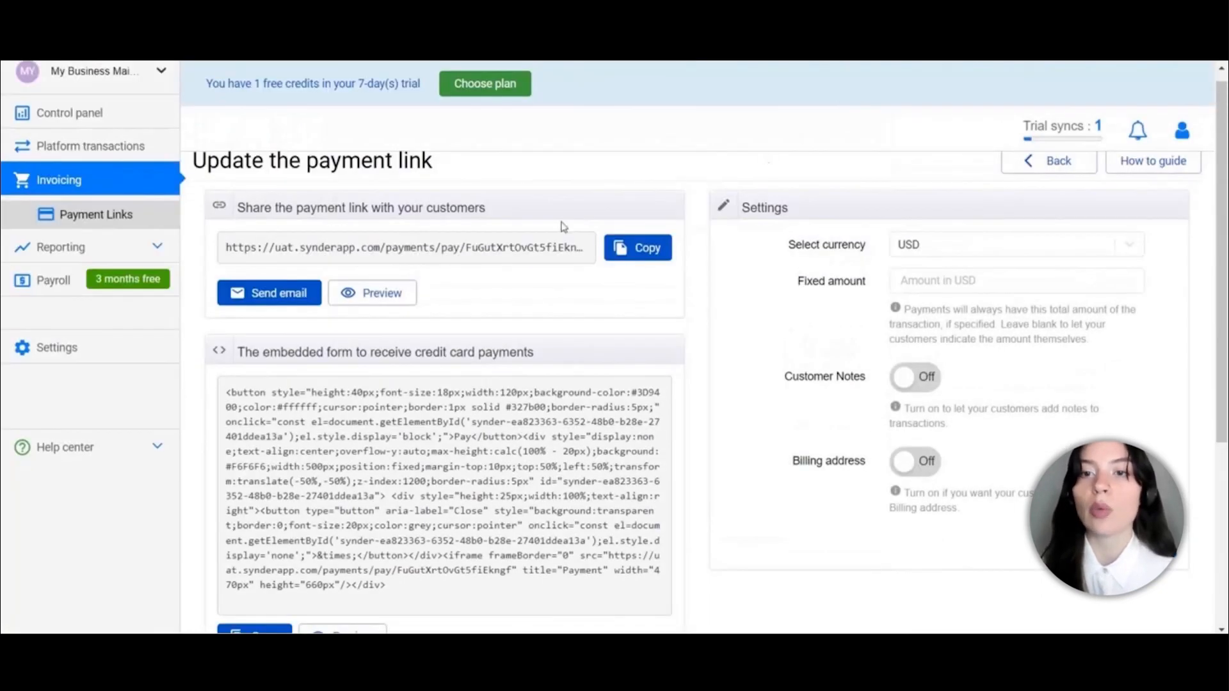
left_click(643, 254)
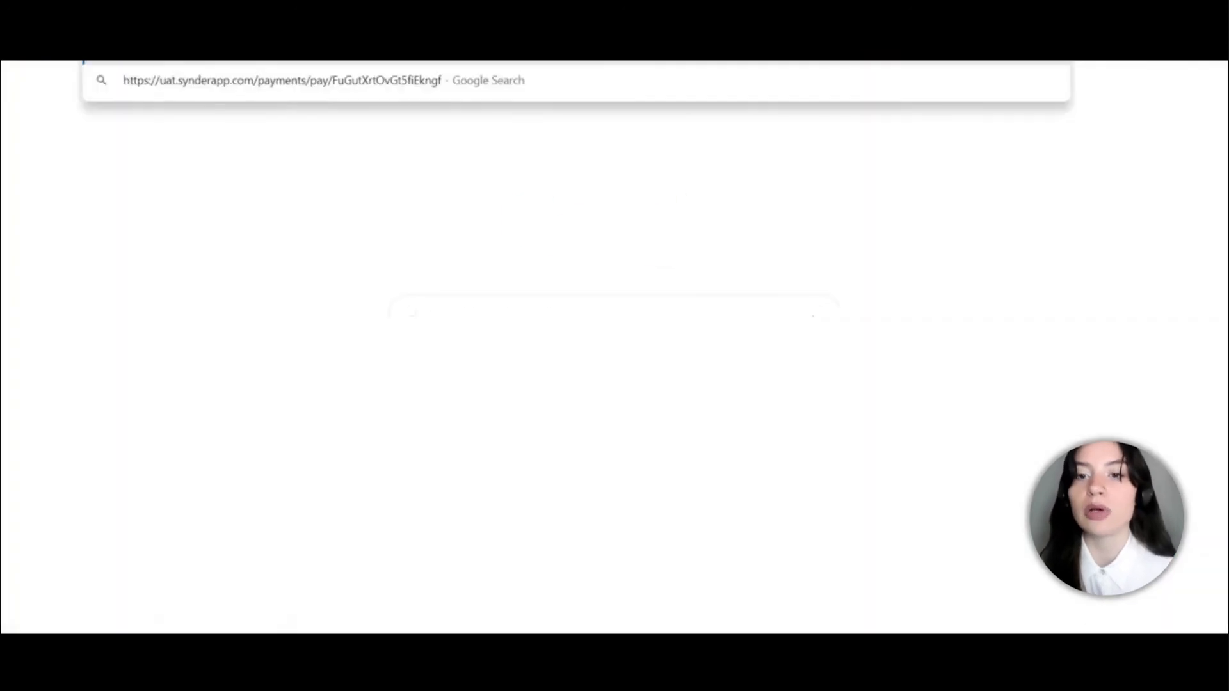
key("Return")
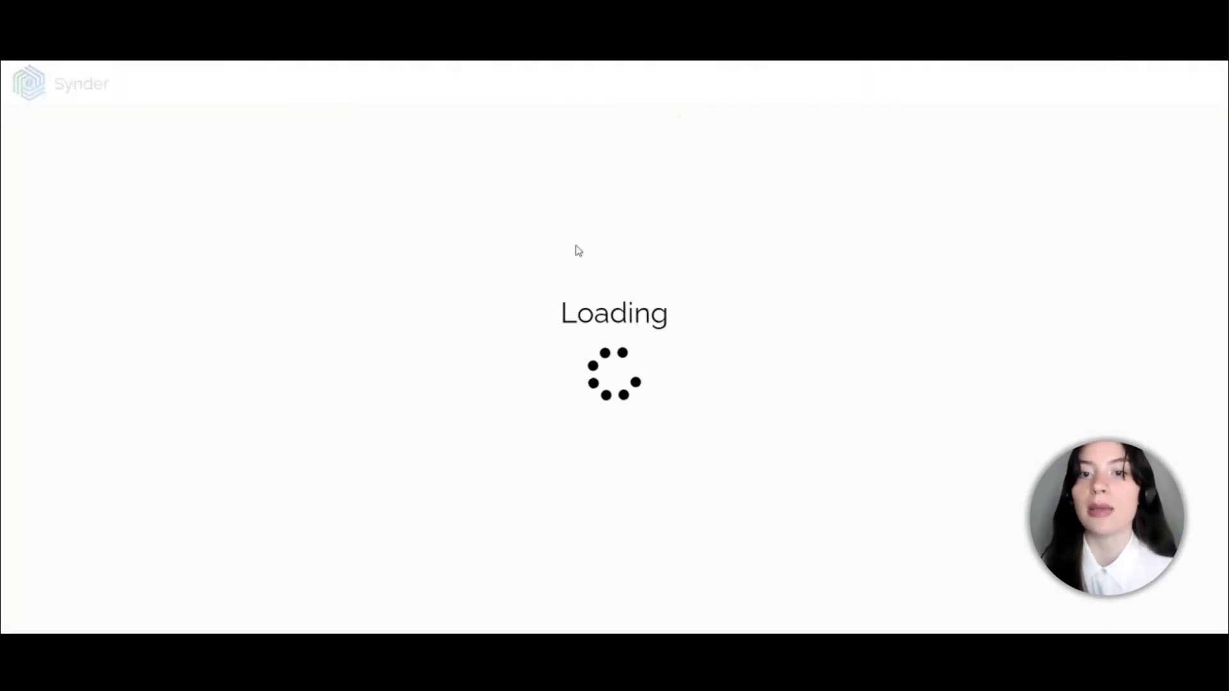
Autofill the saved Visa 4242 test card and enter its security code
left_click(359, 166)
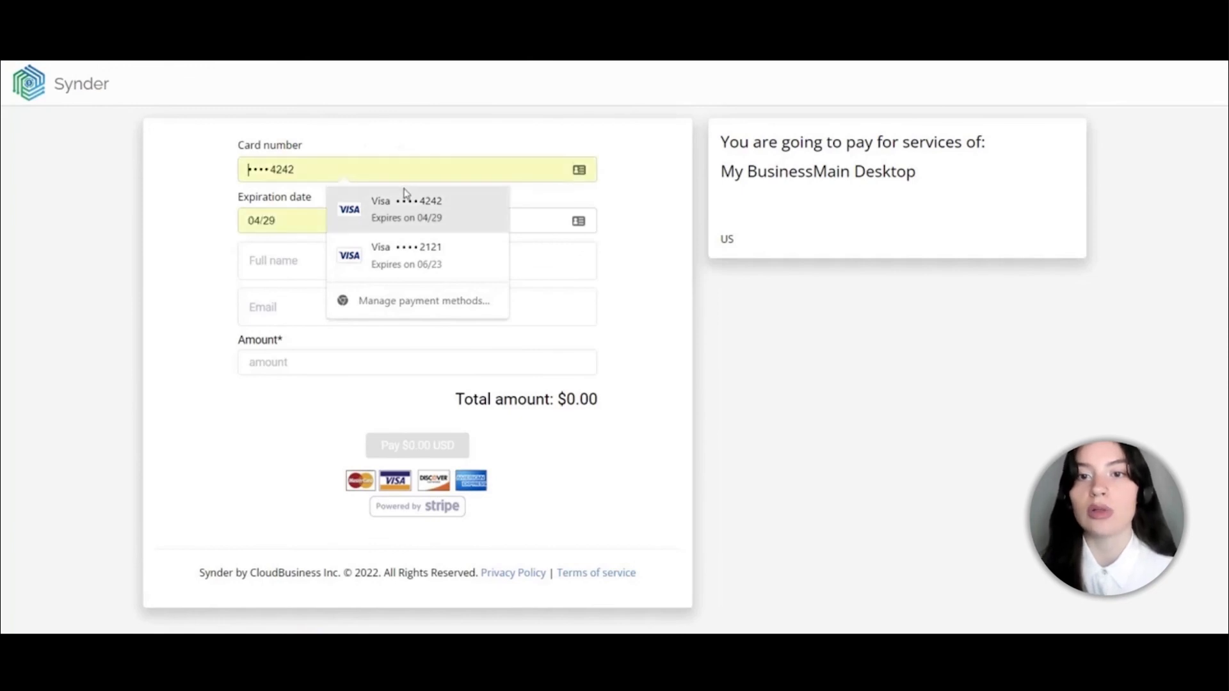
left_click(405, 194)
left_click(480, 218)
type("230")
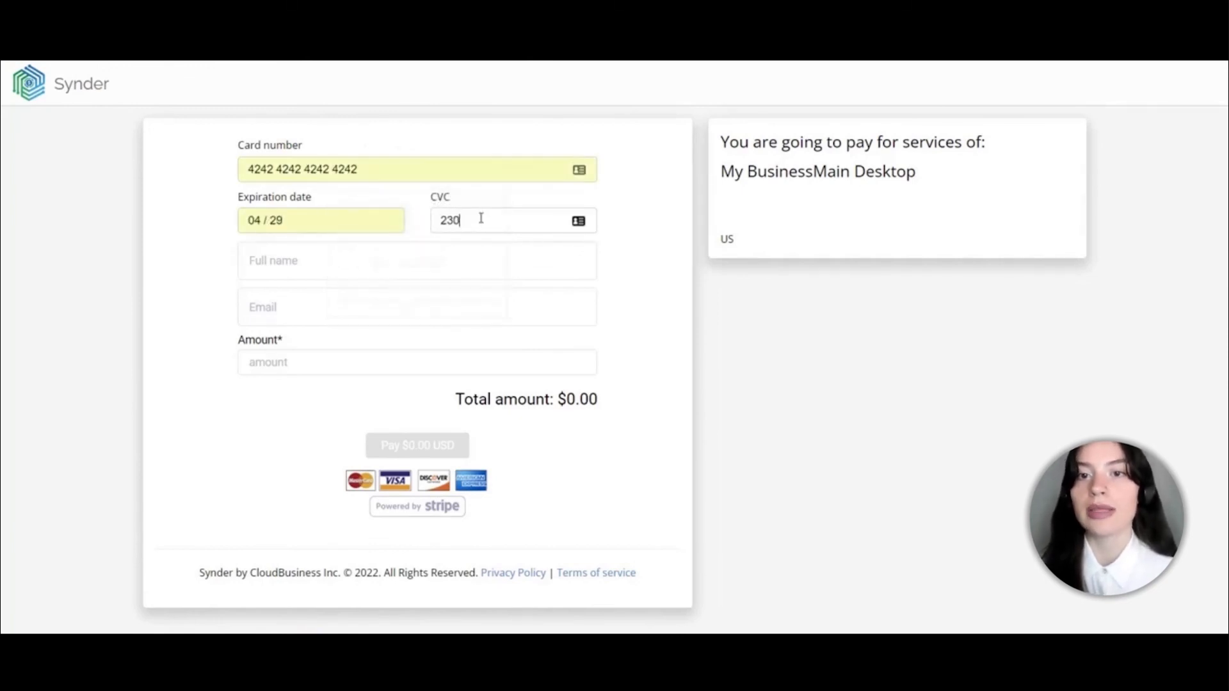
Enter the payer's full name and e-mail, amount 150, and pay $150.00 USD
left_click(373, 256)
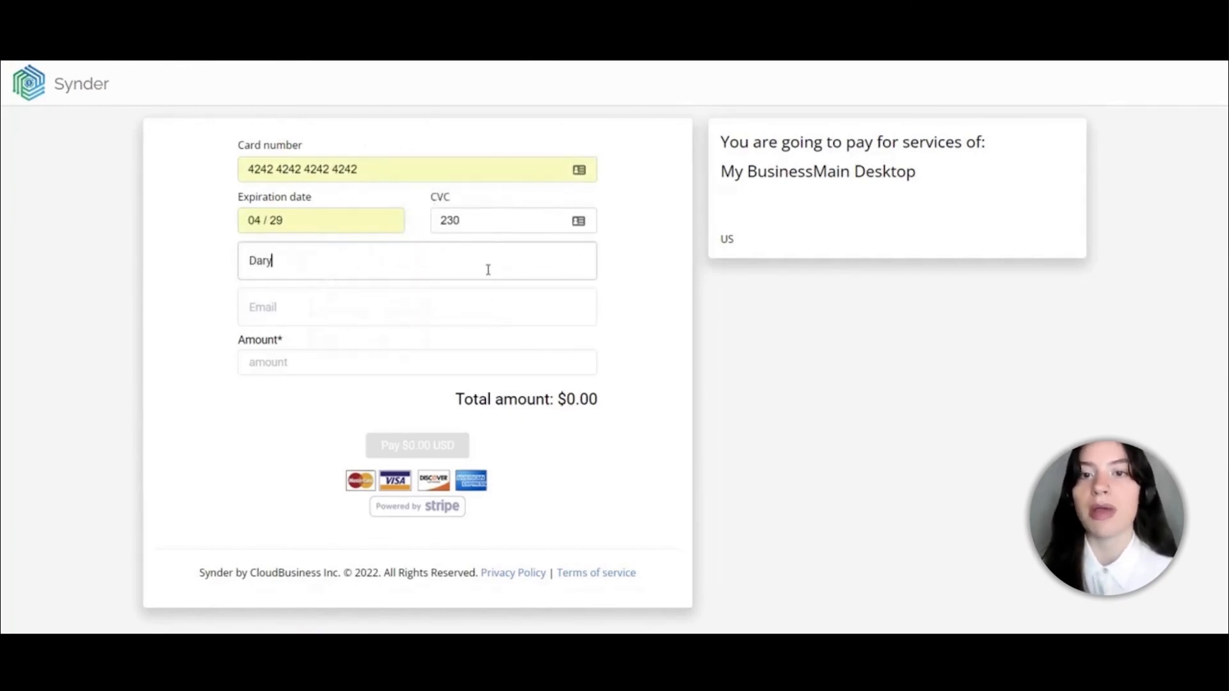
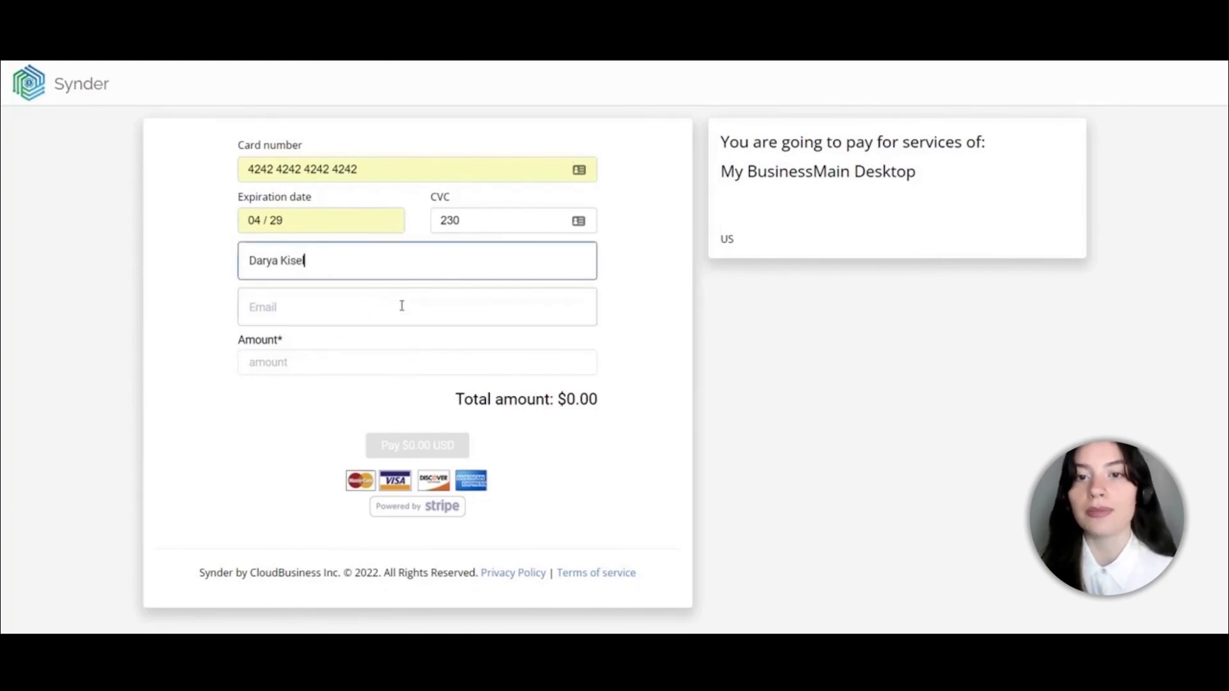
left_click(402, 306)
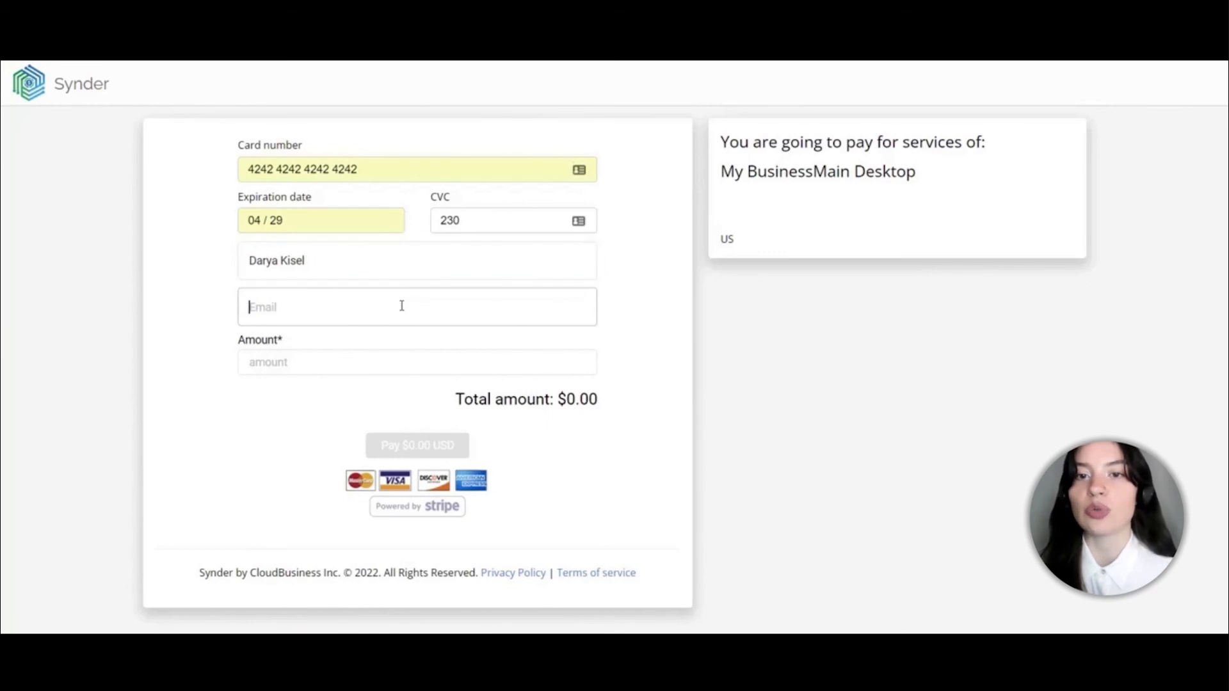
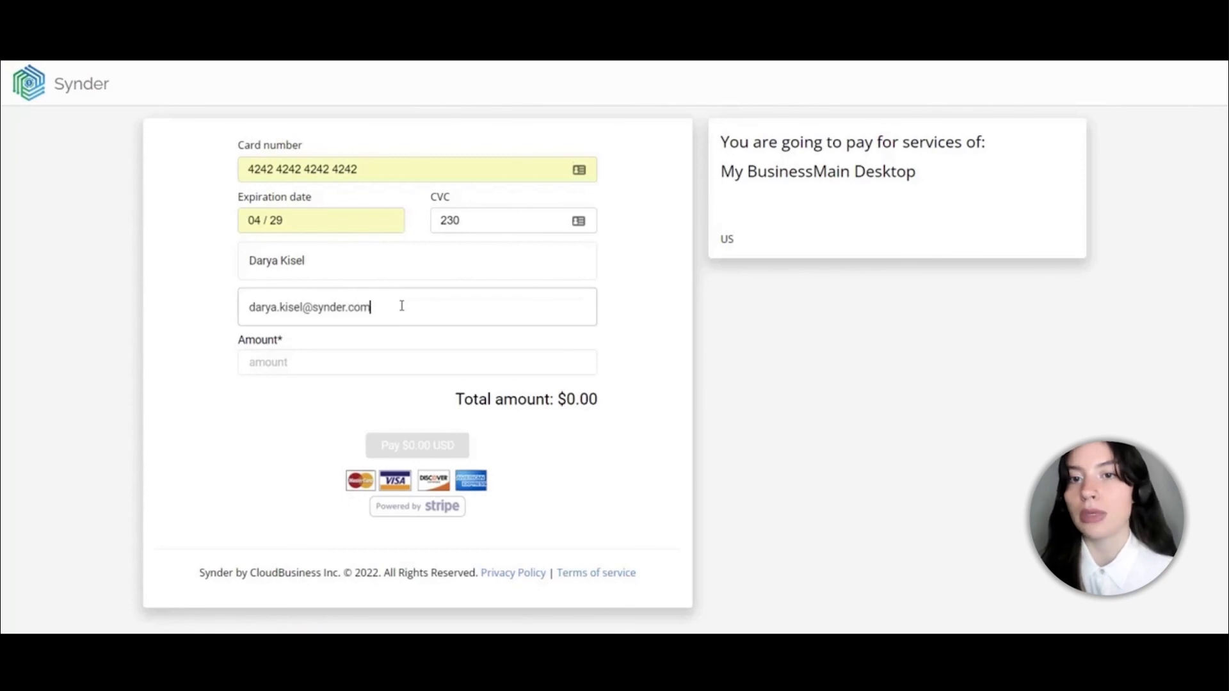
left_click(327, 367)
type("150")
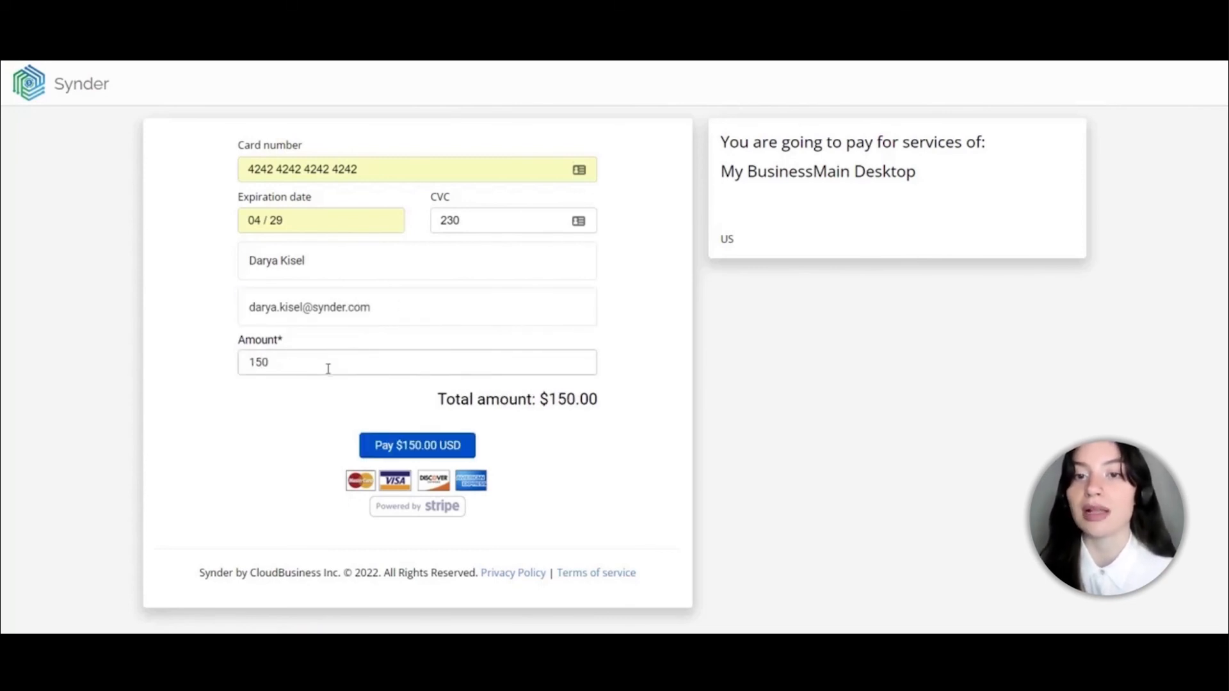
left_click(402, 448)
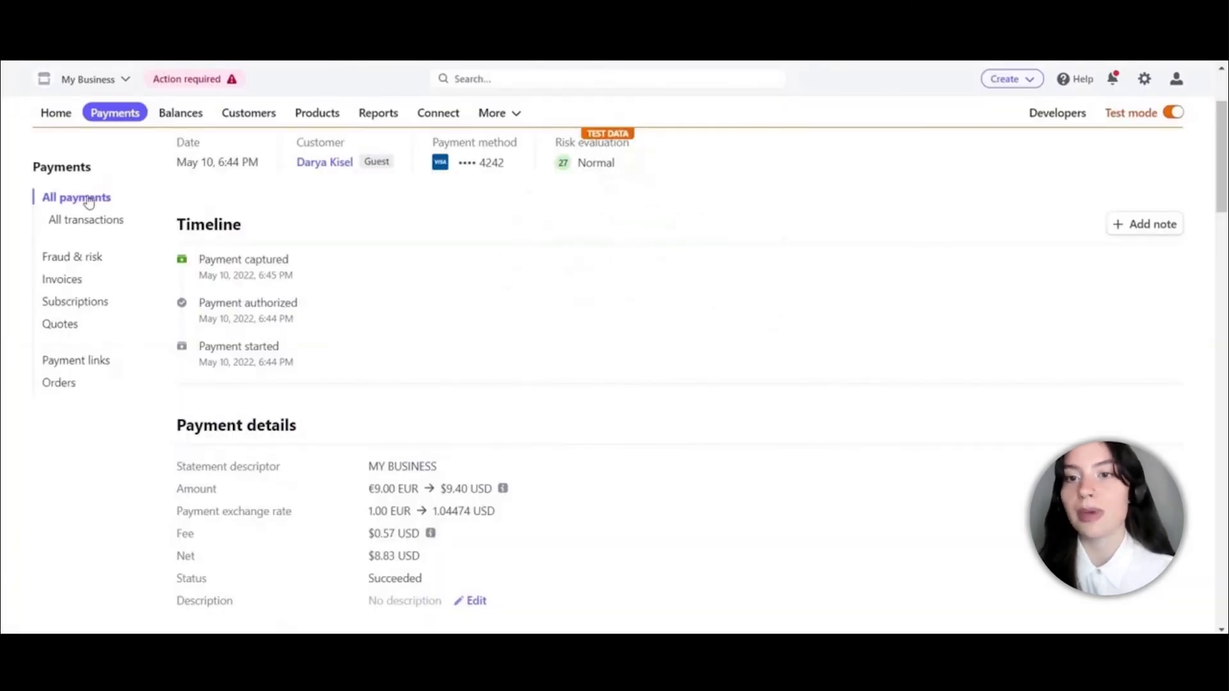
left_click(89, 202)
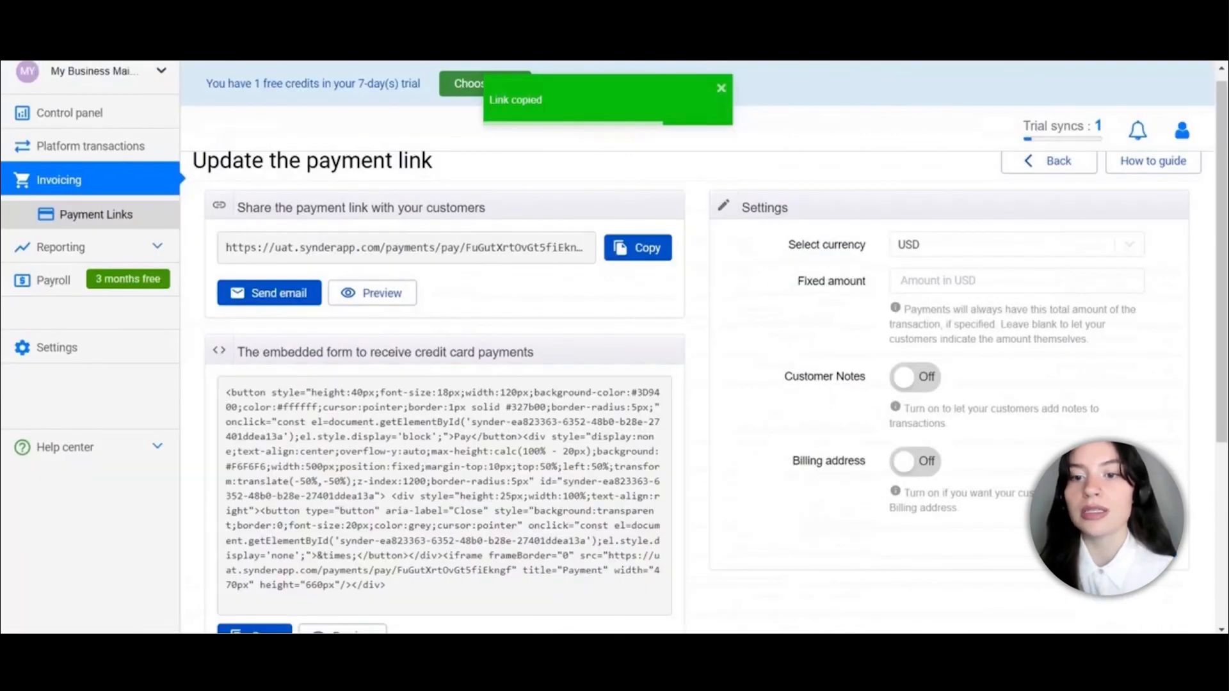
Refresh Platform transactions and review the sync log of the 150.00 USD payment
left_click(107, 155)
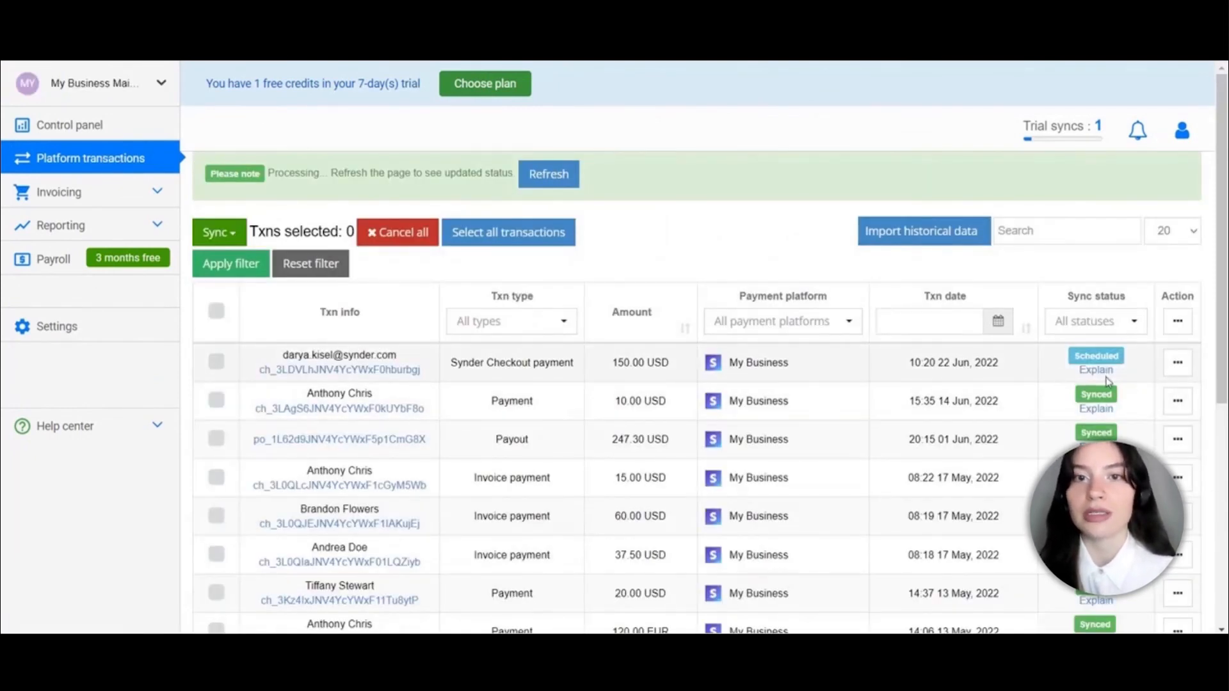
left_click(550, 176)
left_click(1096, 312)
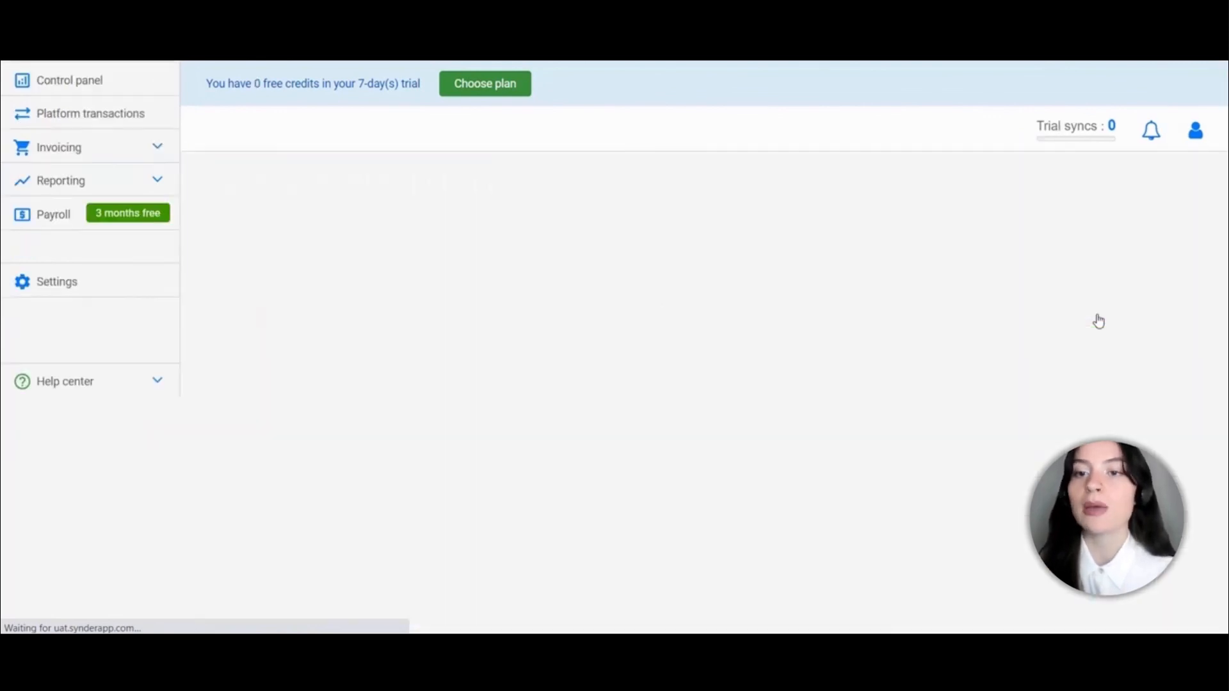
scroll(608, 477, "down", 3)
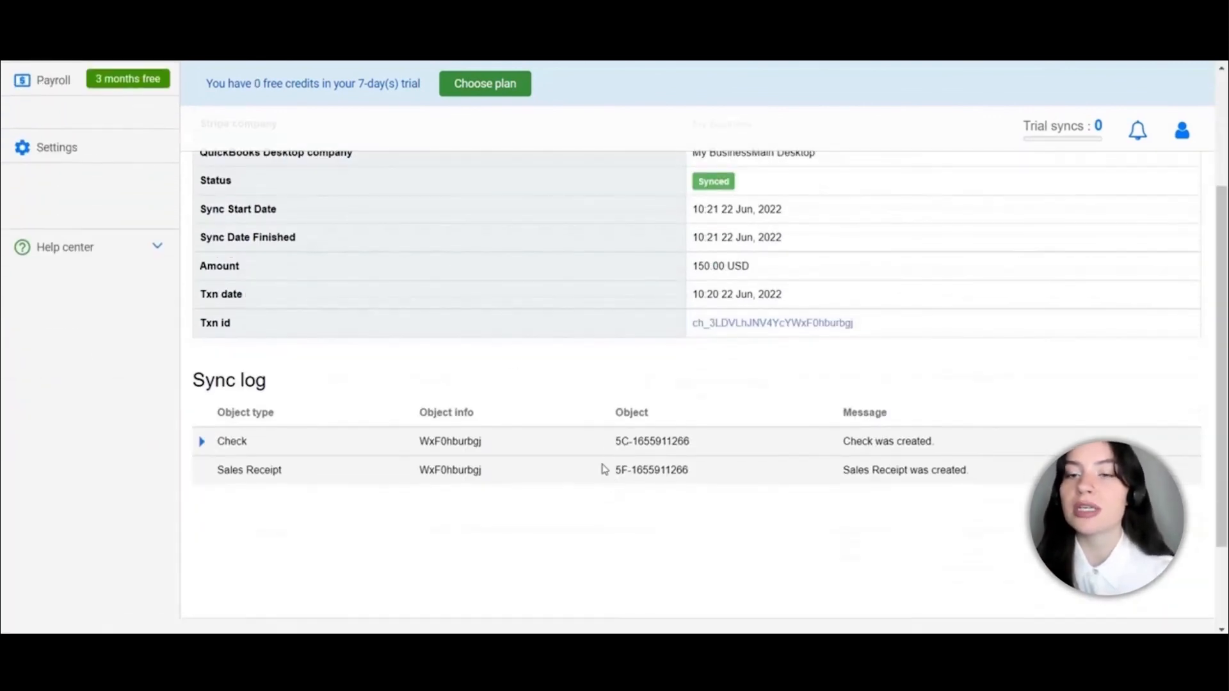
scroll(417, 406, "up", 3)
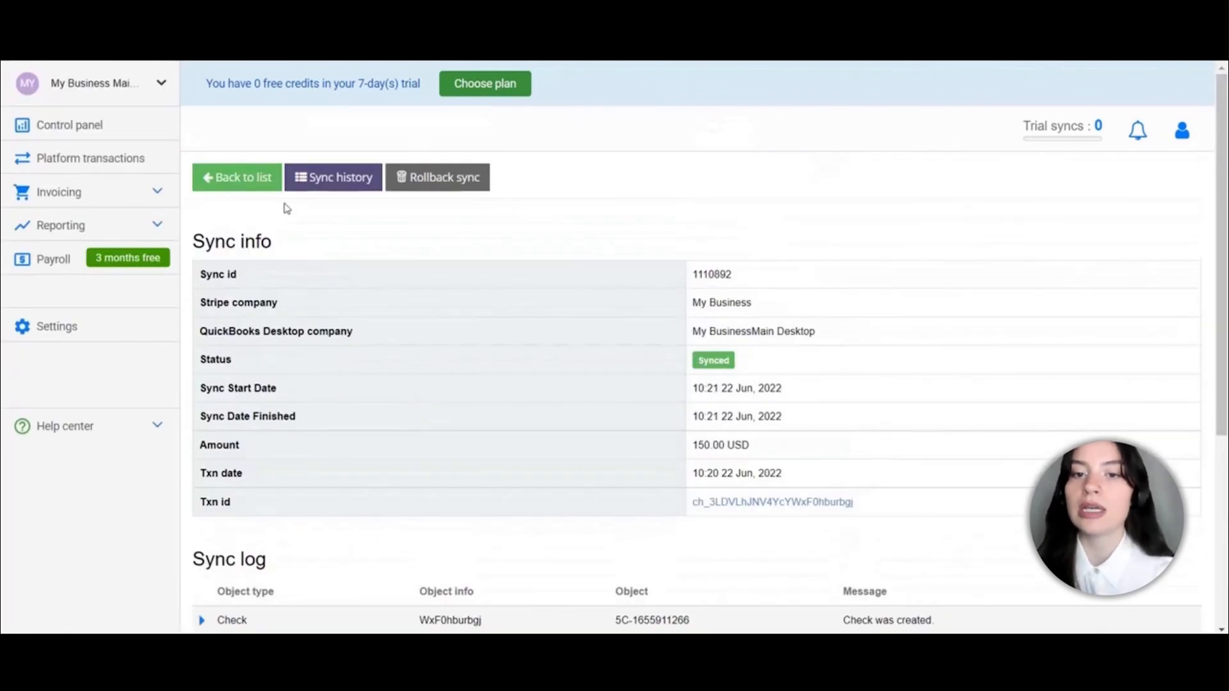
left_click(241, 183)
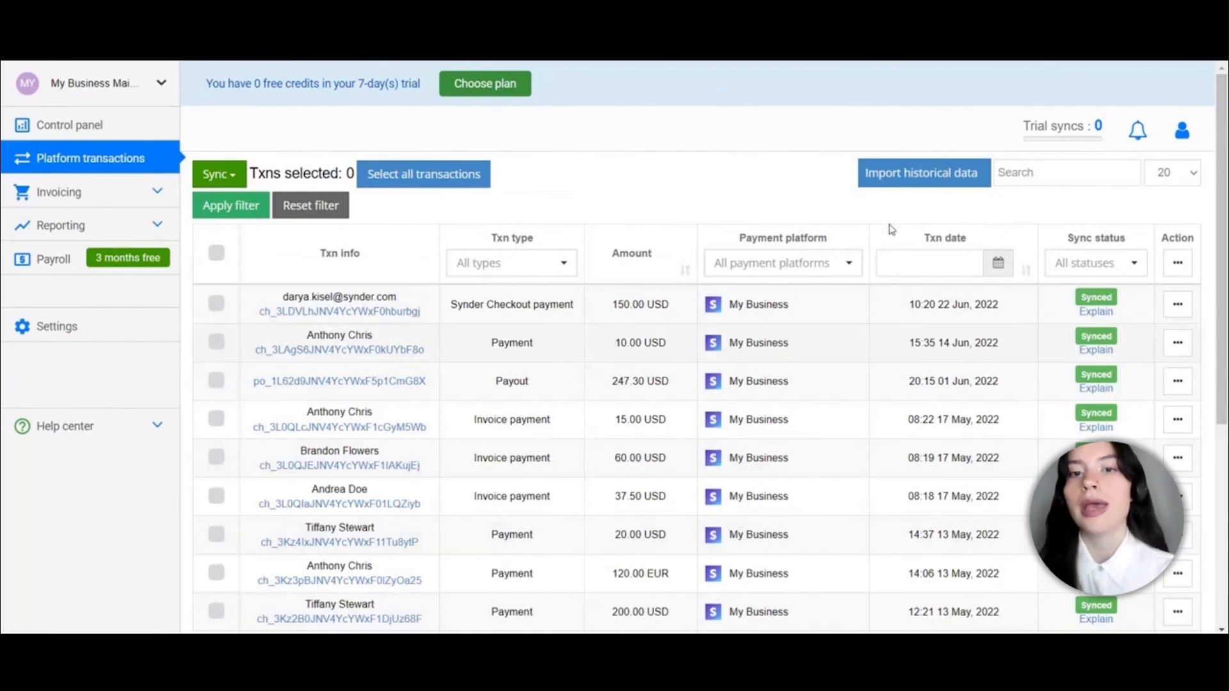
left_click(96, 225)
left_click(98, 261)
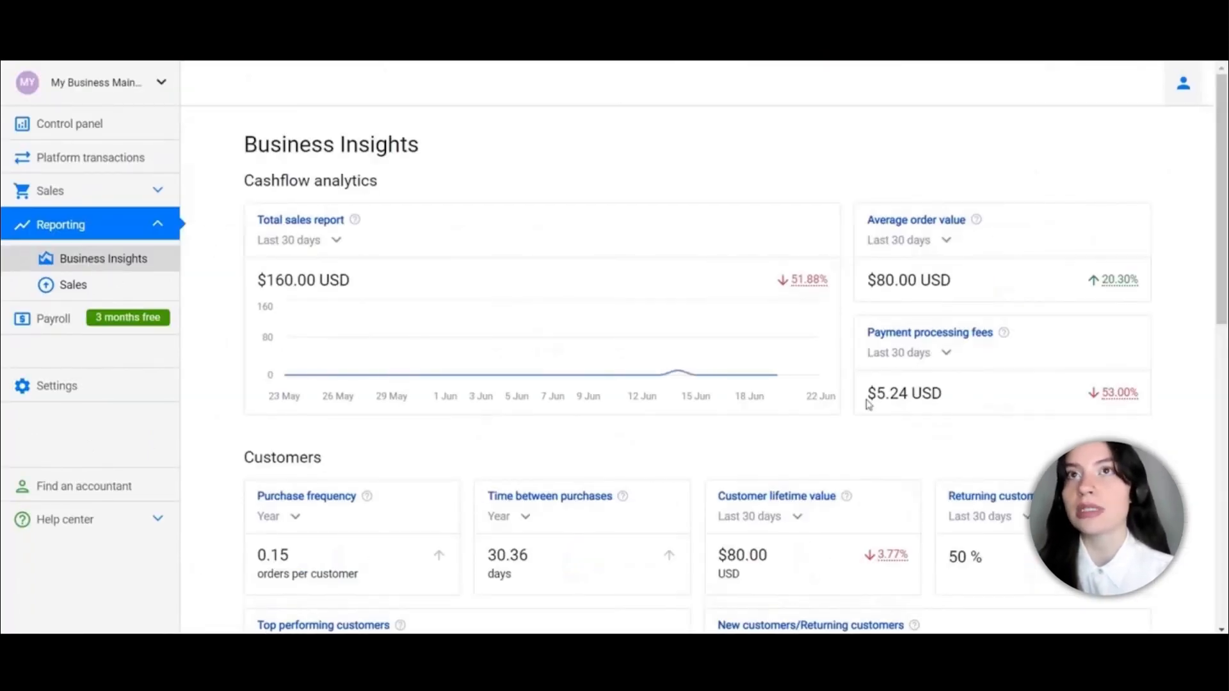
scroll(551, 423, "down", 10)
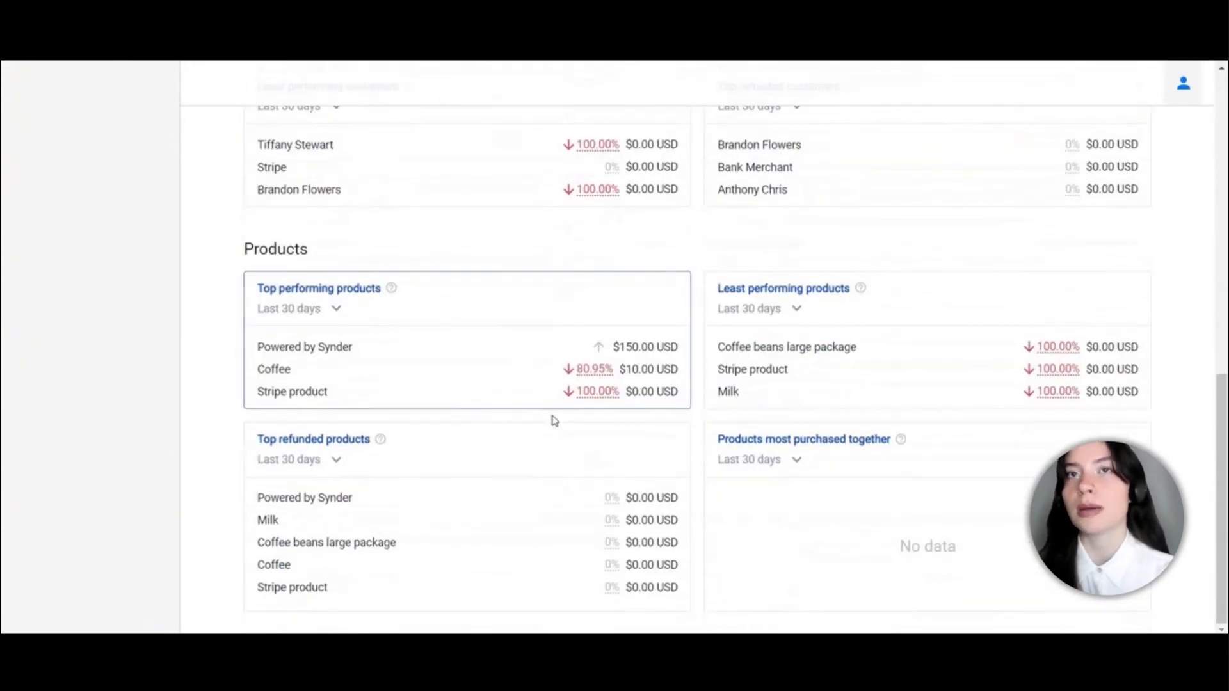
scroll(554, 420, "up", 10)
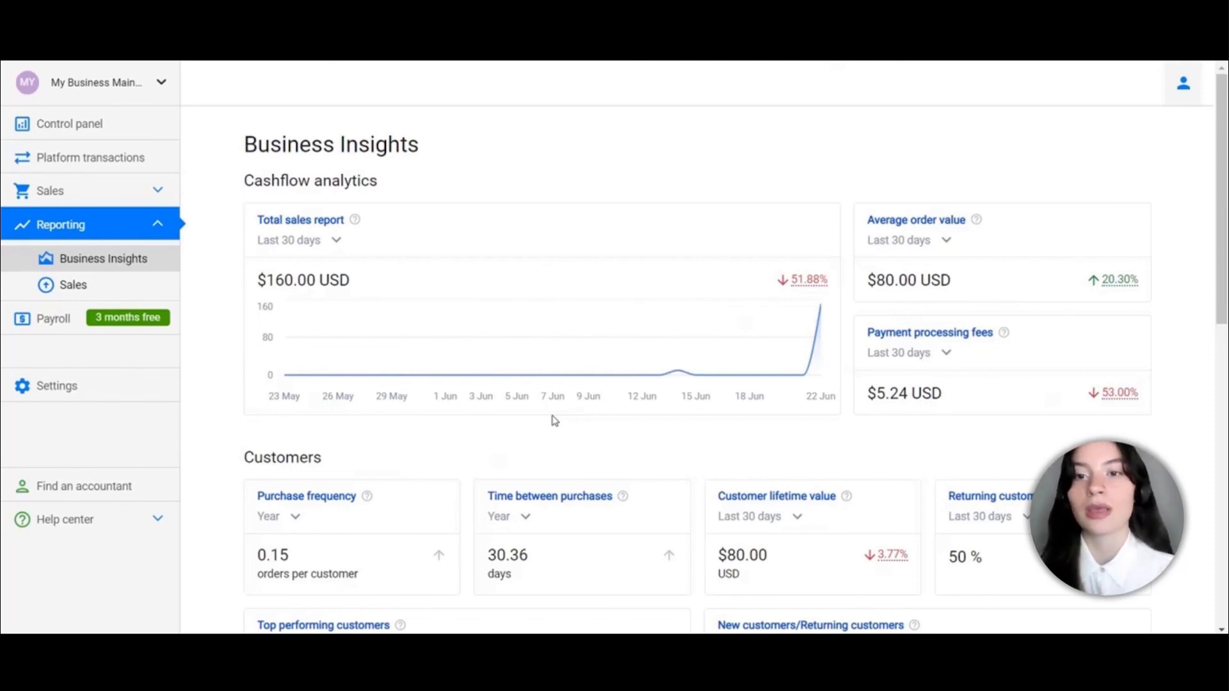
left_click(147, 158)
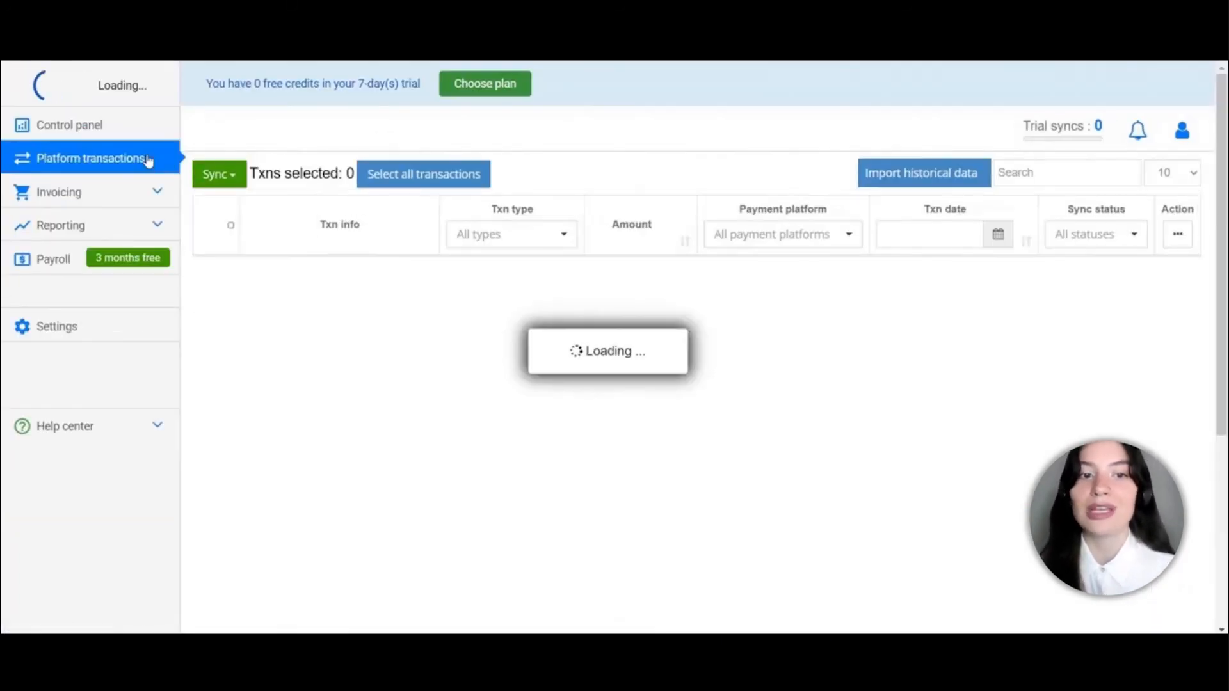